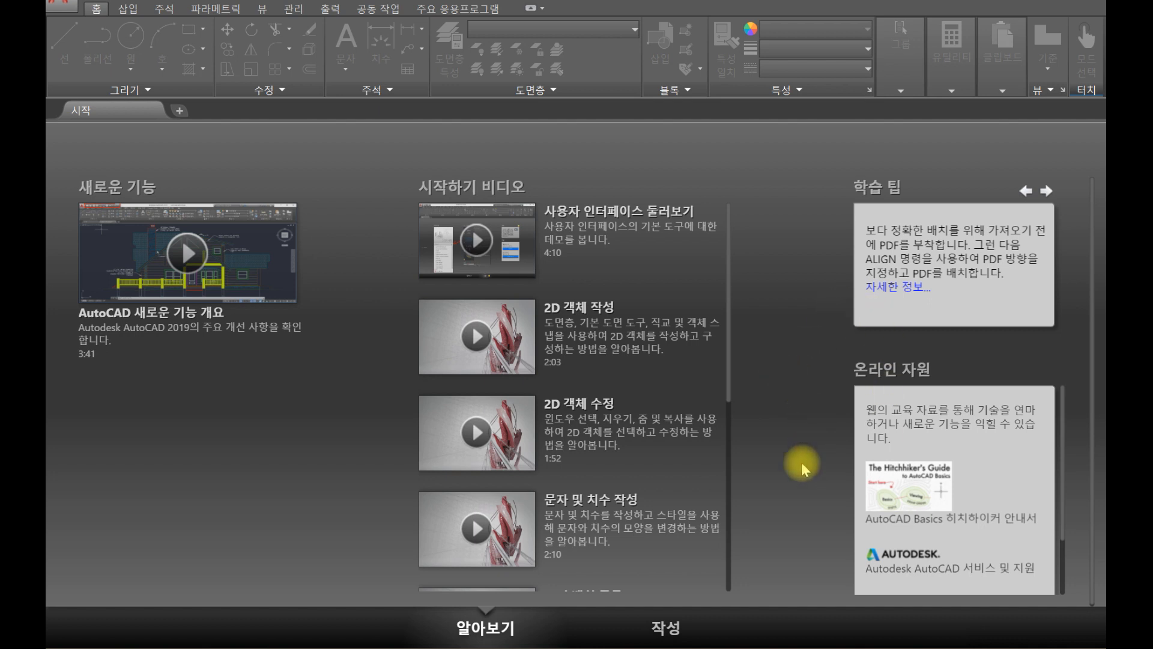
# Create a new drawing from the acadiso.dwt template.
pyautogui.hotkey('ctrl', 'n')
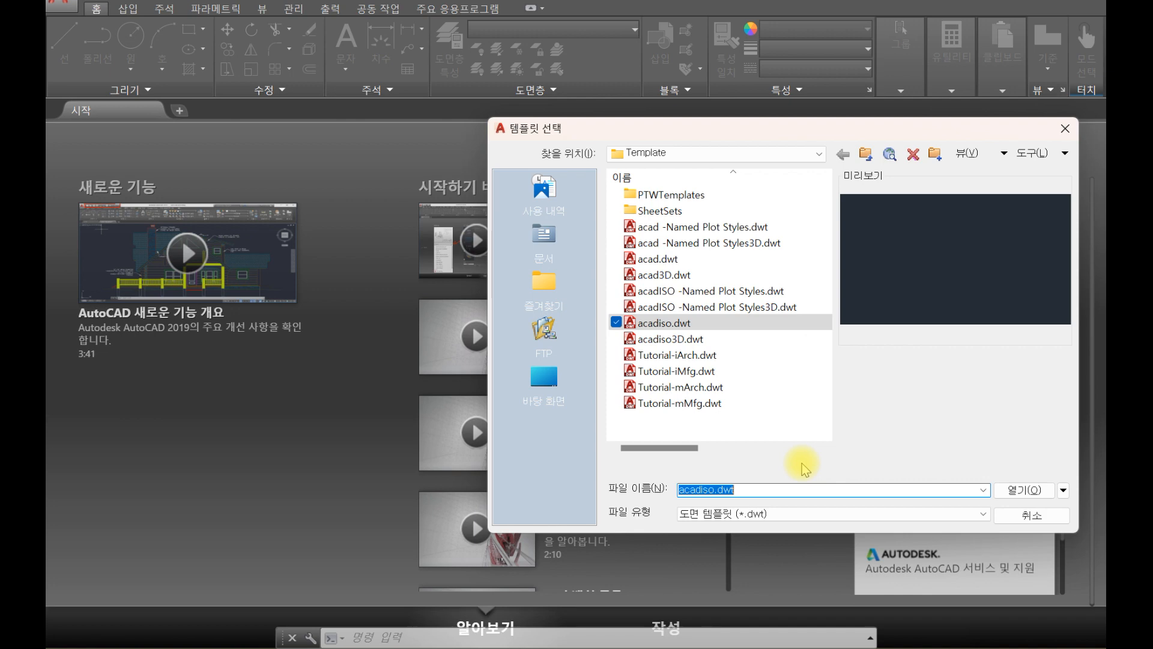
pyautogui.press('Return')
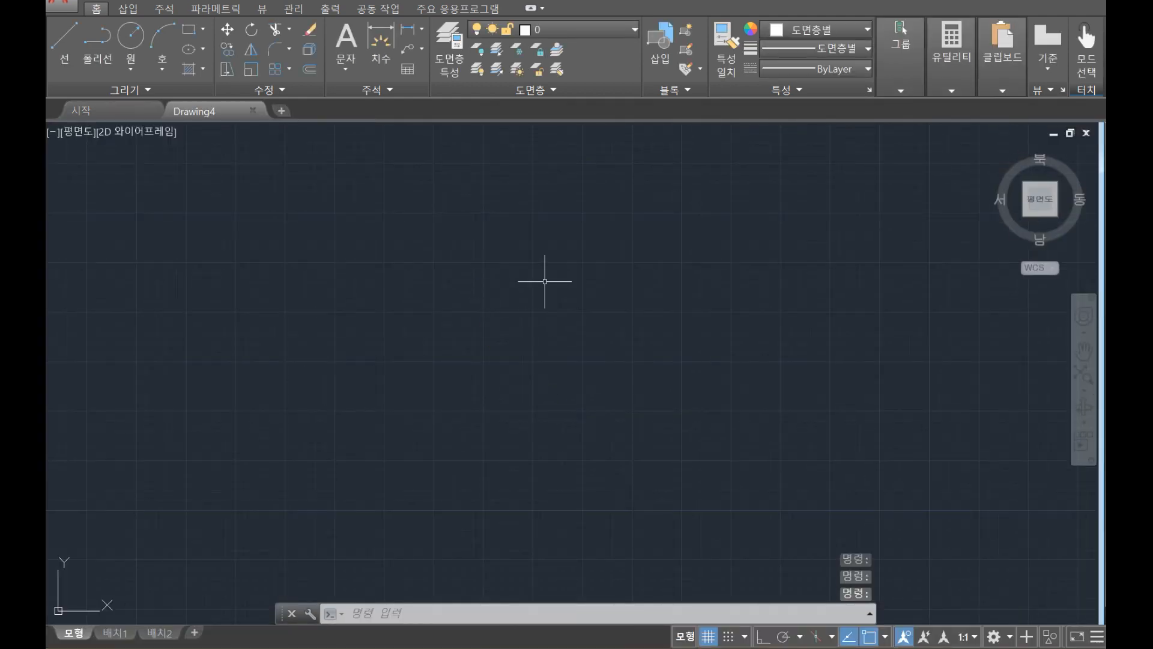
pyautogui.click(561, 273)
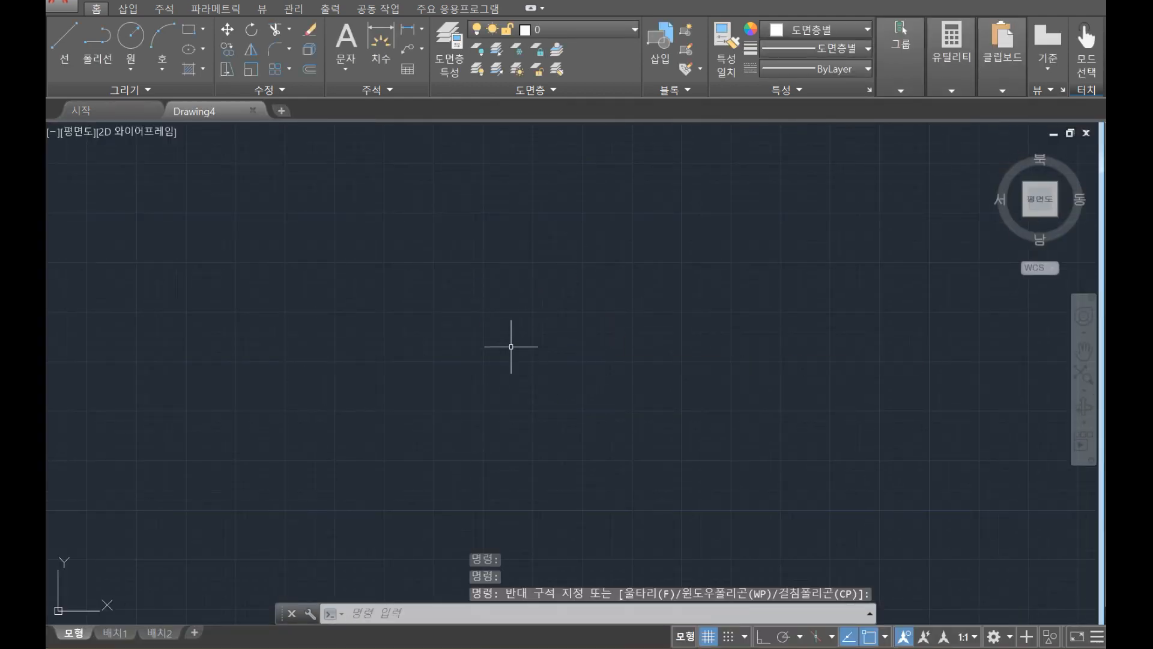
# Dock the floating command line beneath the drawing area and slightly reduce its height.
pyautogui.moveTo(279, 615)
pyautogui.mouseDown()
pyautogui.moveTo(267, 622)
pyautogui.moveTo(265, 584)
pyautogui.moveTo(271, 623)
pyautogui.moveTo(301, 618)
pyautogui.mouseUp()
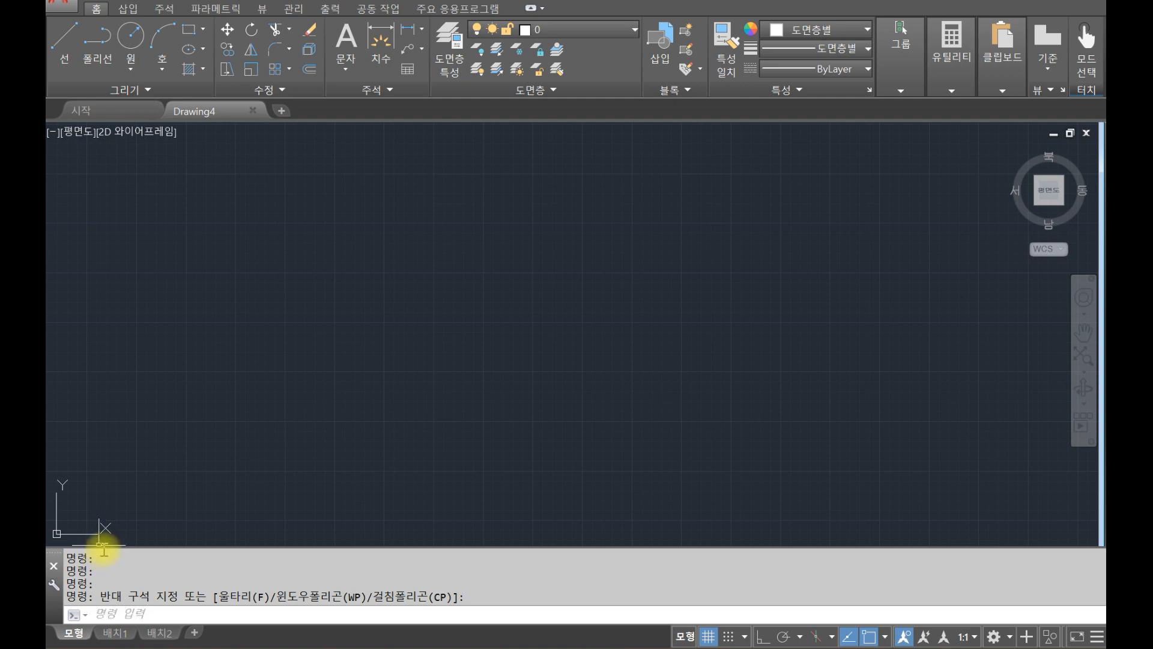
pyautogui.press('Escape')
pyautogui.press('Escape')
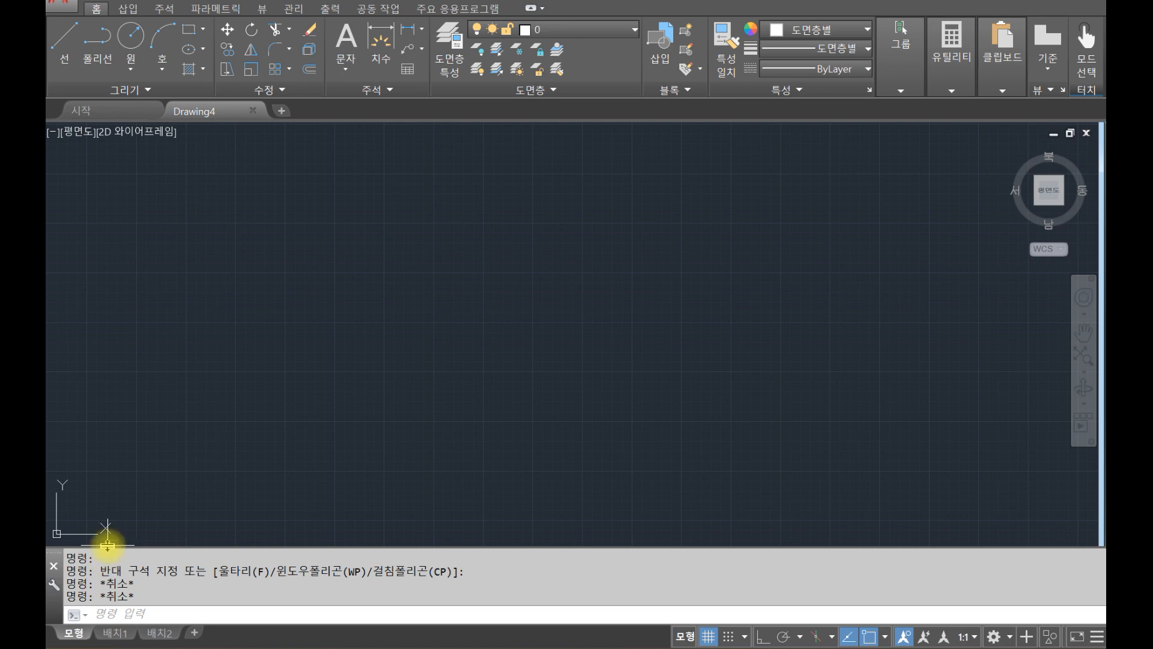
pyautogui.moveTo(106, 547)
pyautogui.mouseDown()
pyautogui.moveTo(102, 515)
pyautogui.moveTo(103, 562)
pyautogui.mouseUp()
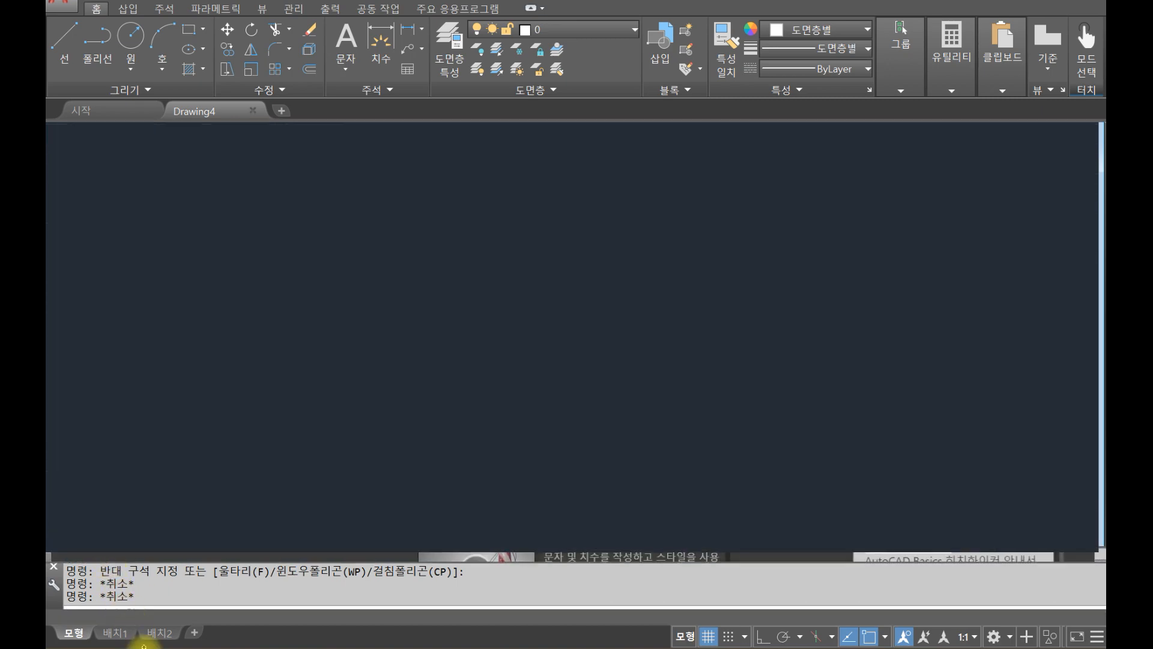
pyautogui.click(285, 402)
pyautogui.click(271, 476)
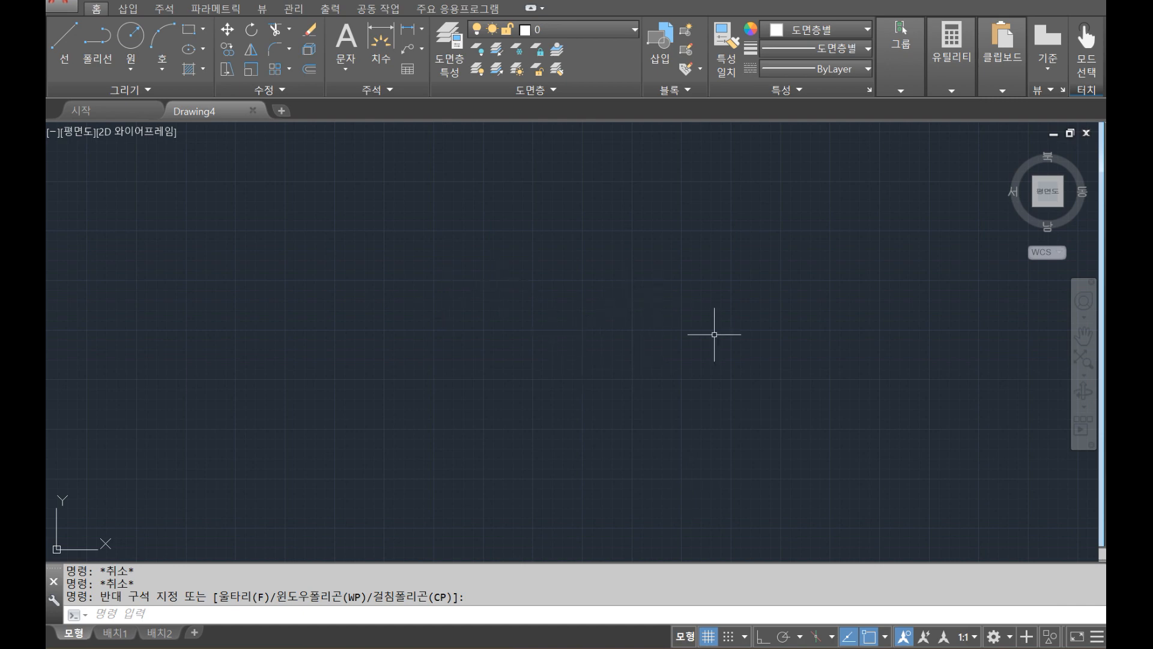
pyautogui.write('lin')
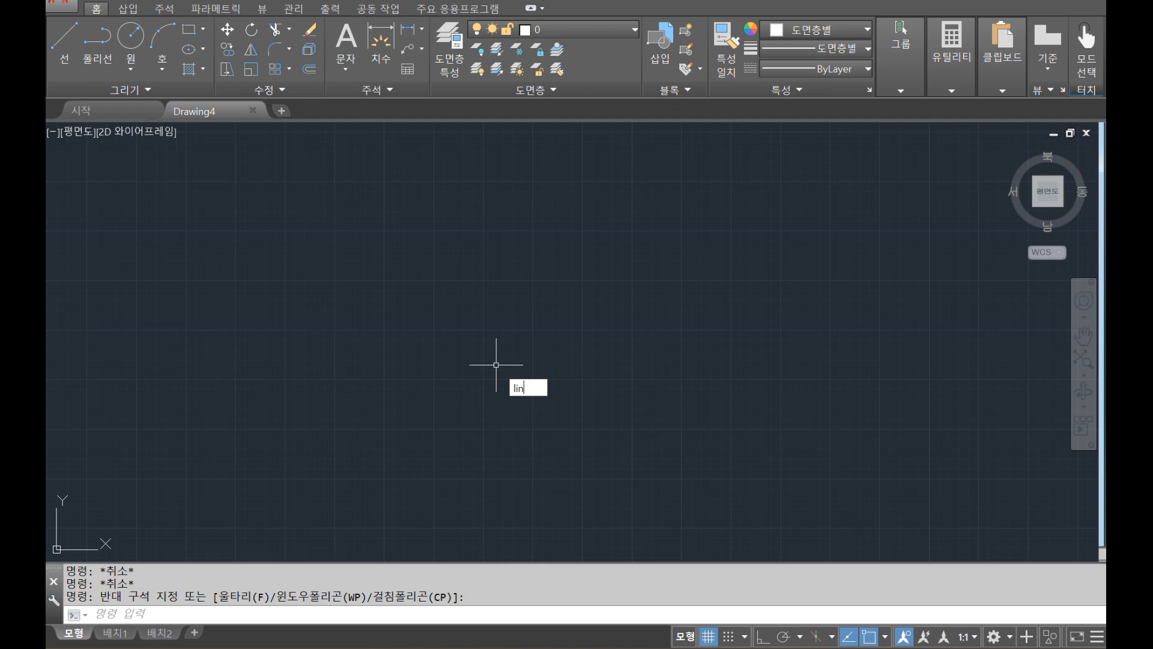
pyautogui.click(457, 251)
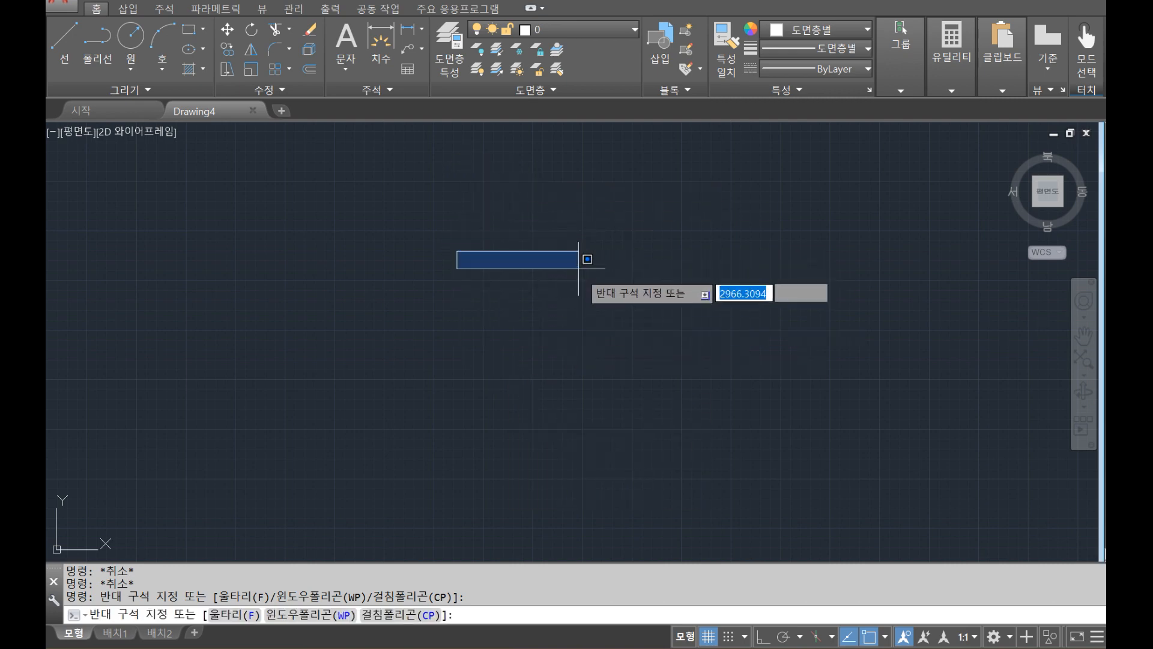
pyautogui.press('Escape')
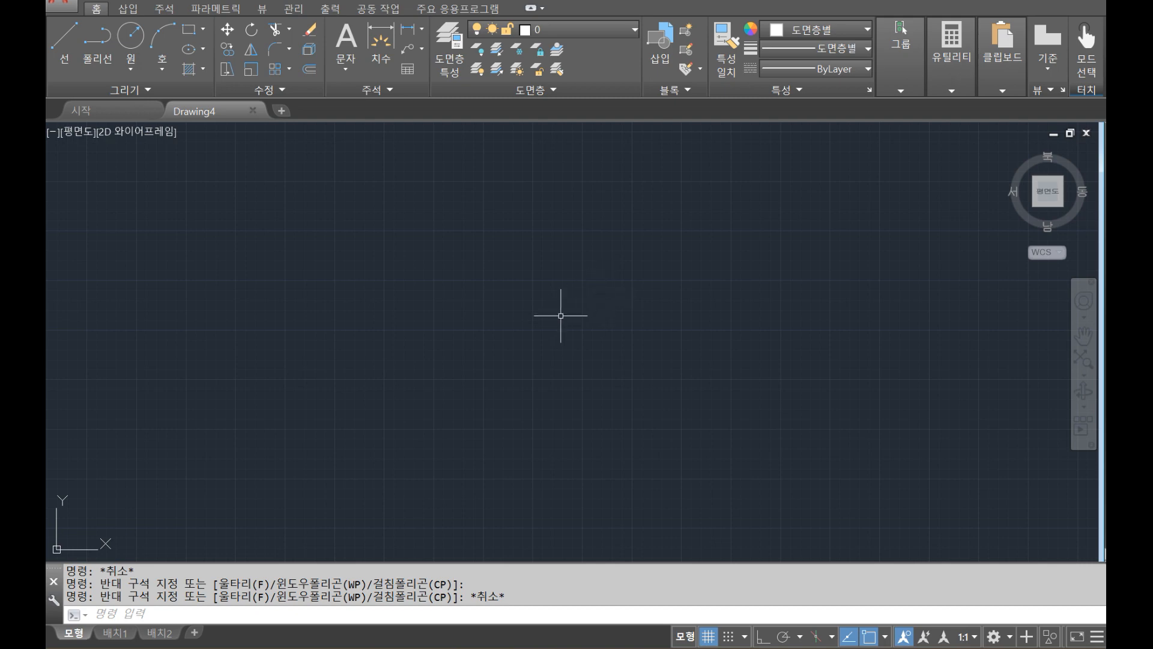
pyautogui.write('line')
pyautogui.click(589, 349)
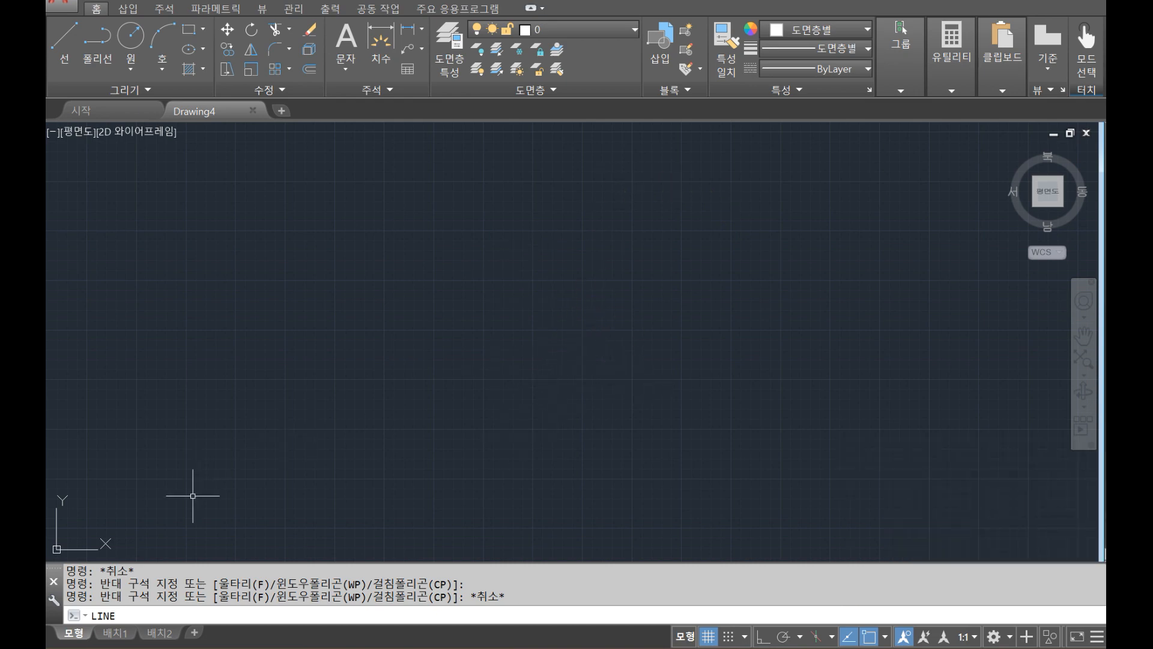
pyautogui.doubleClick(103, 615)
pyautogui.press('BackSpace')
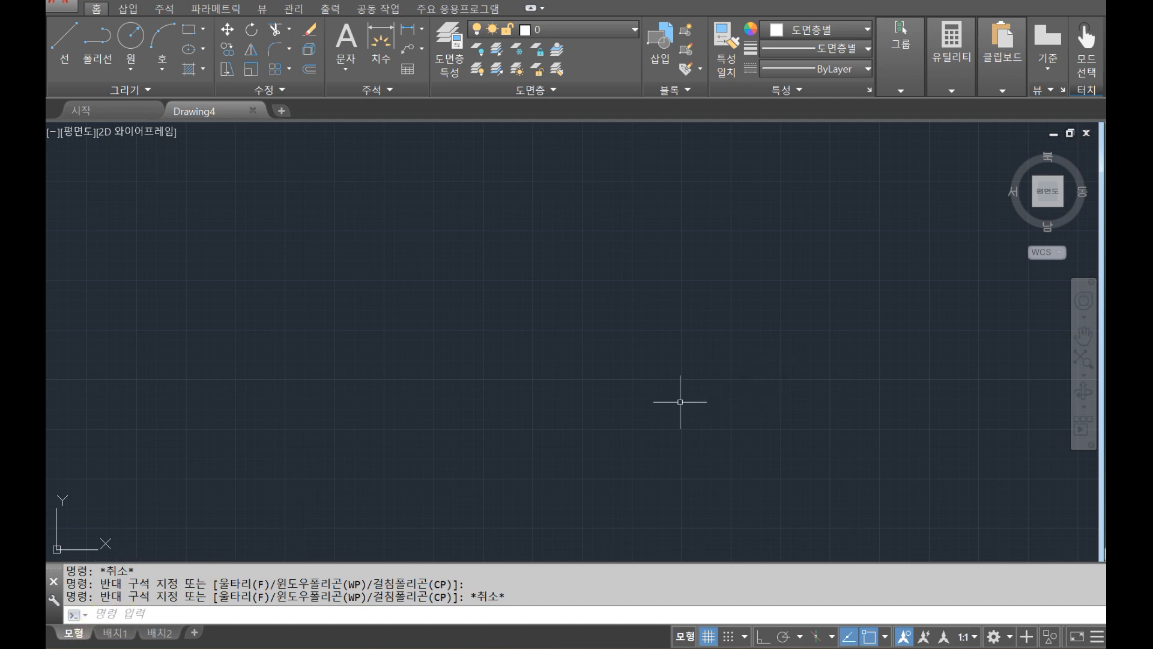
pyautogui.click(499, 297)
pyautogui.press('Escape')
pyautogui.press('Escape')
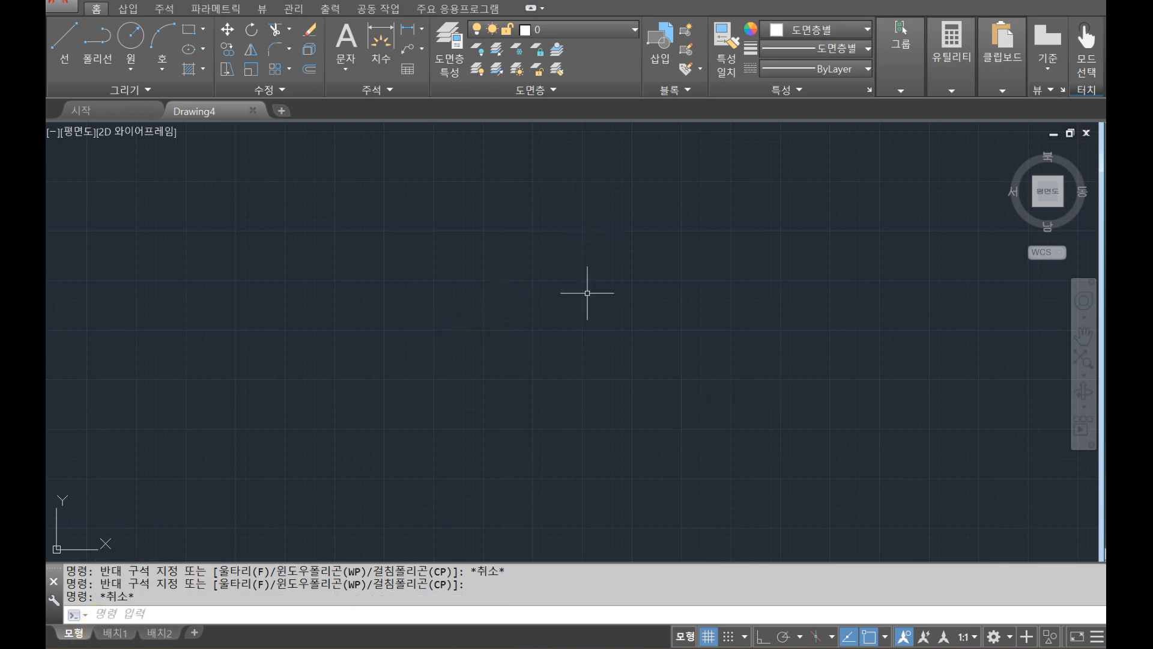
pyautogui.press('Escape')
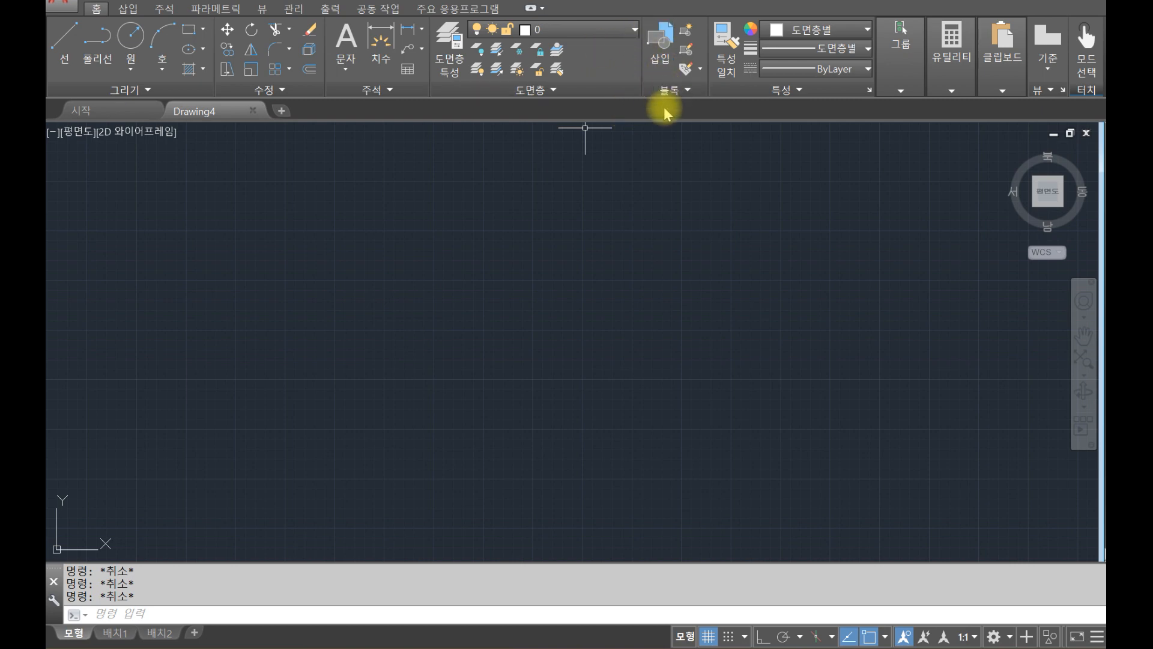
# Display the classic menu bar by setting the MENUBAR system variable to 1.
pyautogui.write('enuba')
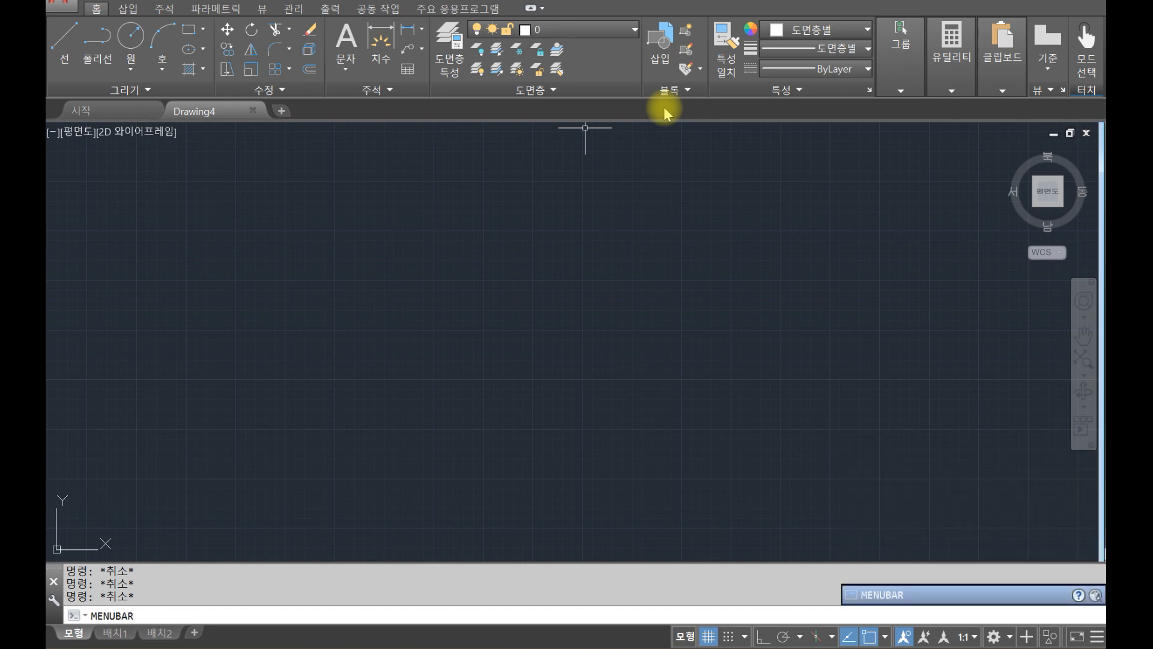
pyautogui.press('Return')
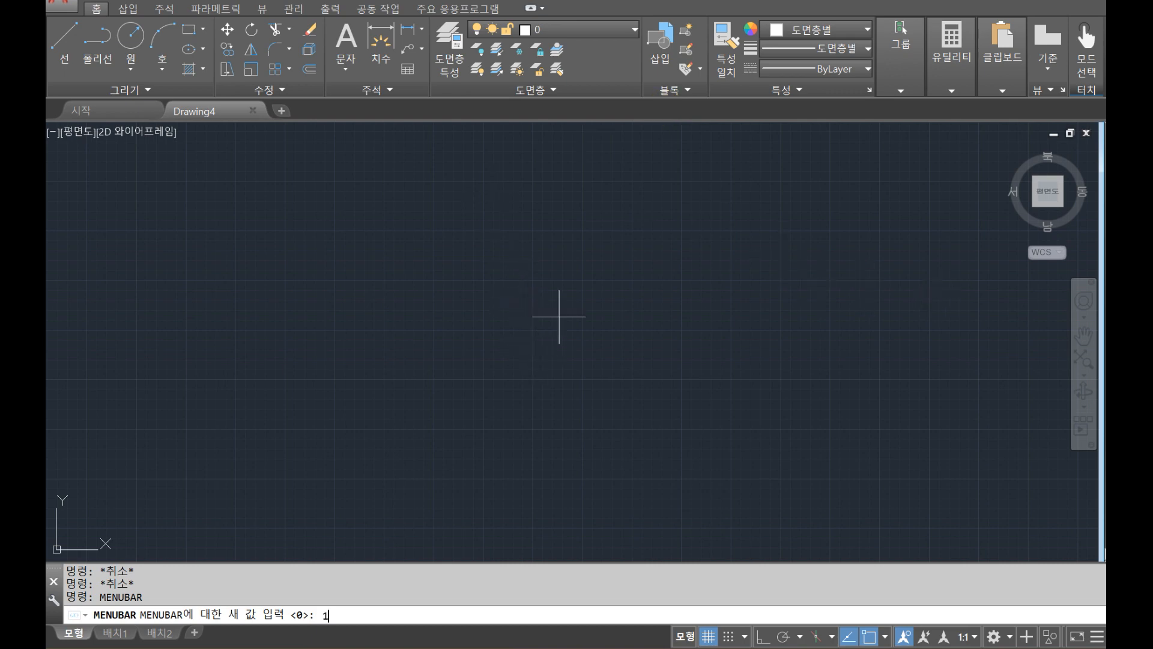
pyautogui.press('Return')
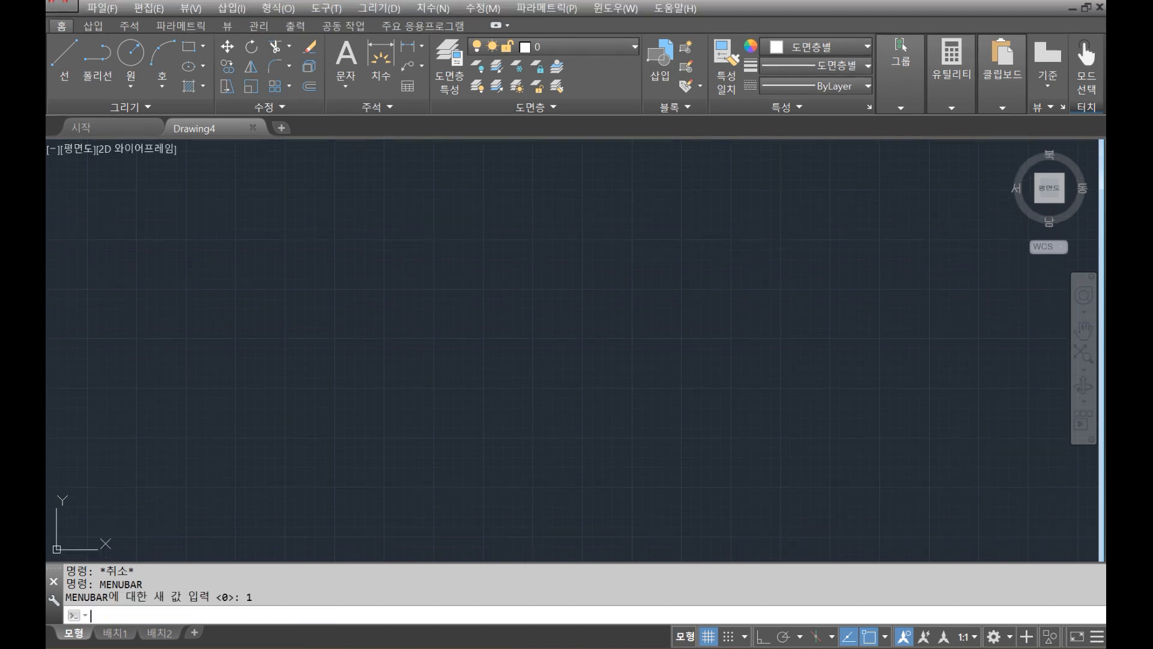
pyautogui.click(508, 234)
pyautogui.click(504, 365)
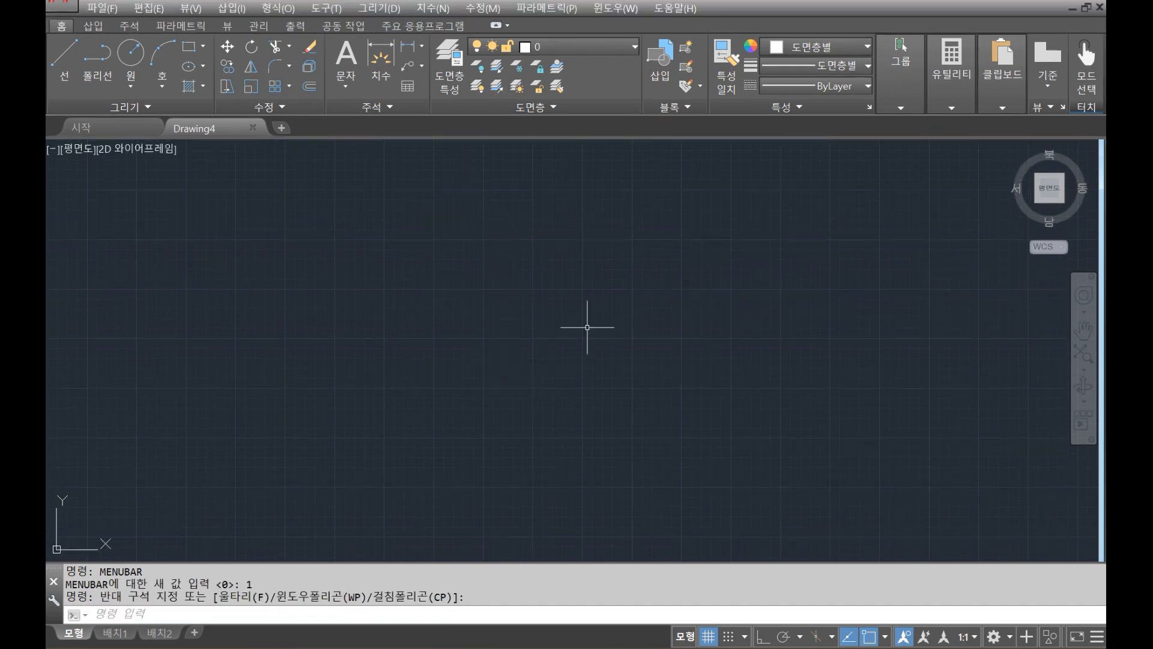
pyautogui.press('Escape')
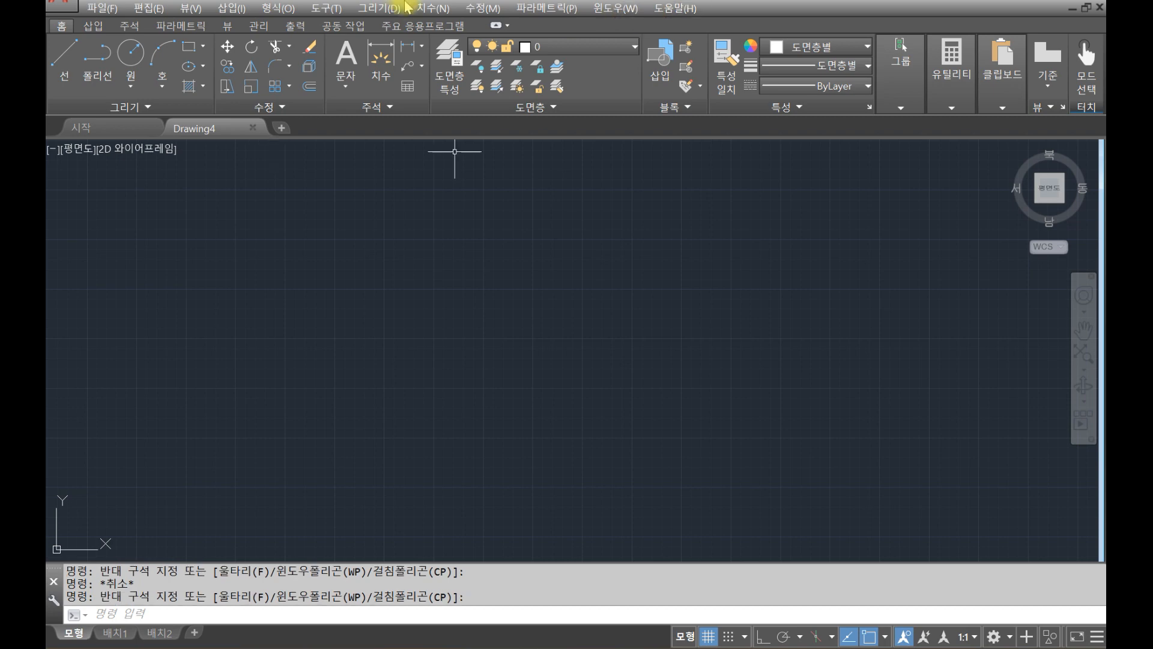
# Hide the ribbon palette to enlarge the drawing area.
pyautogui.click(332, 9)
pyautogui.moveTo(341, 21)
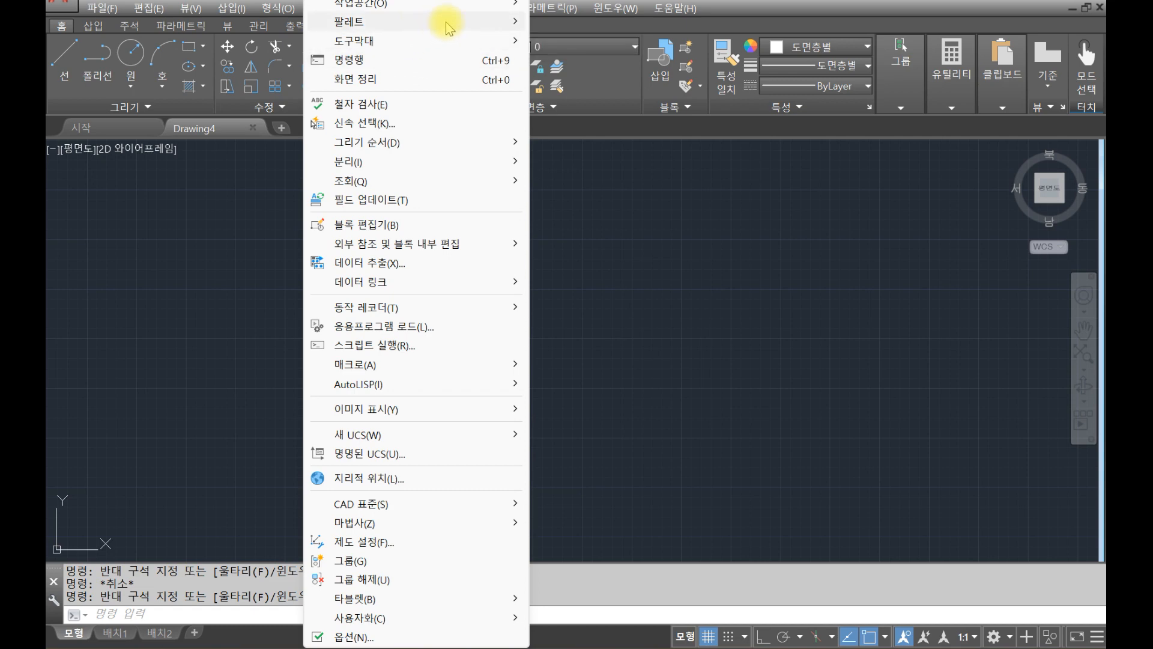
pyautogui.moveTo(523, 22)
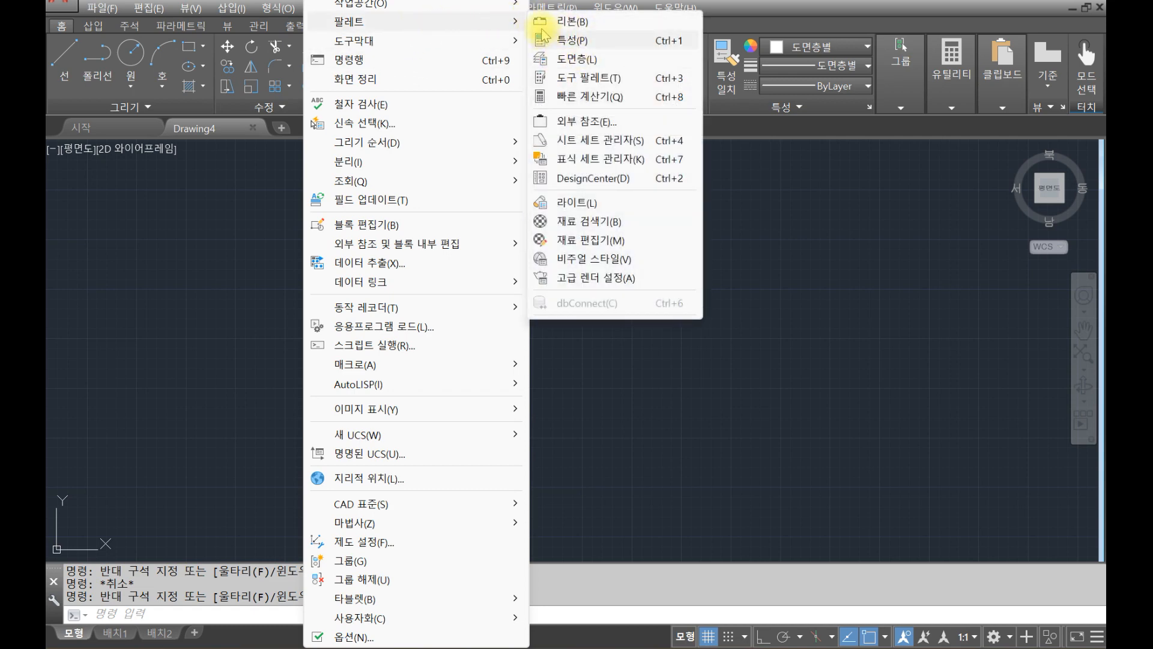
pyautogui.click(544, 23)
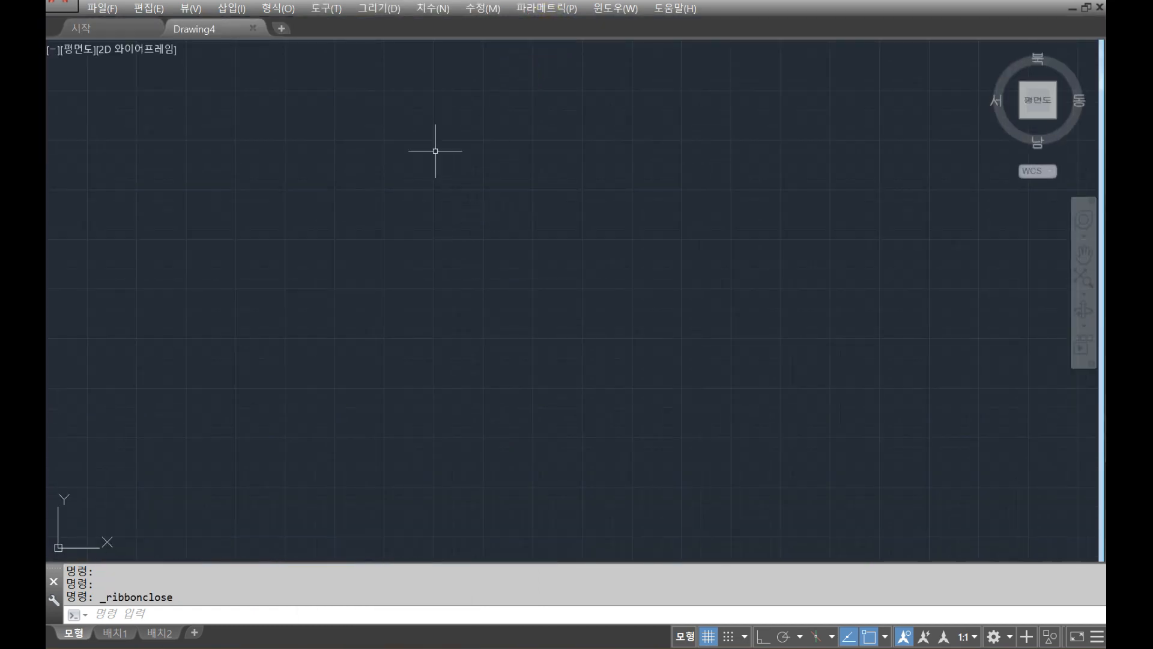
pyautogui.click(373, 148)
pyautogui.click(346, 203)
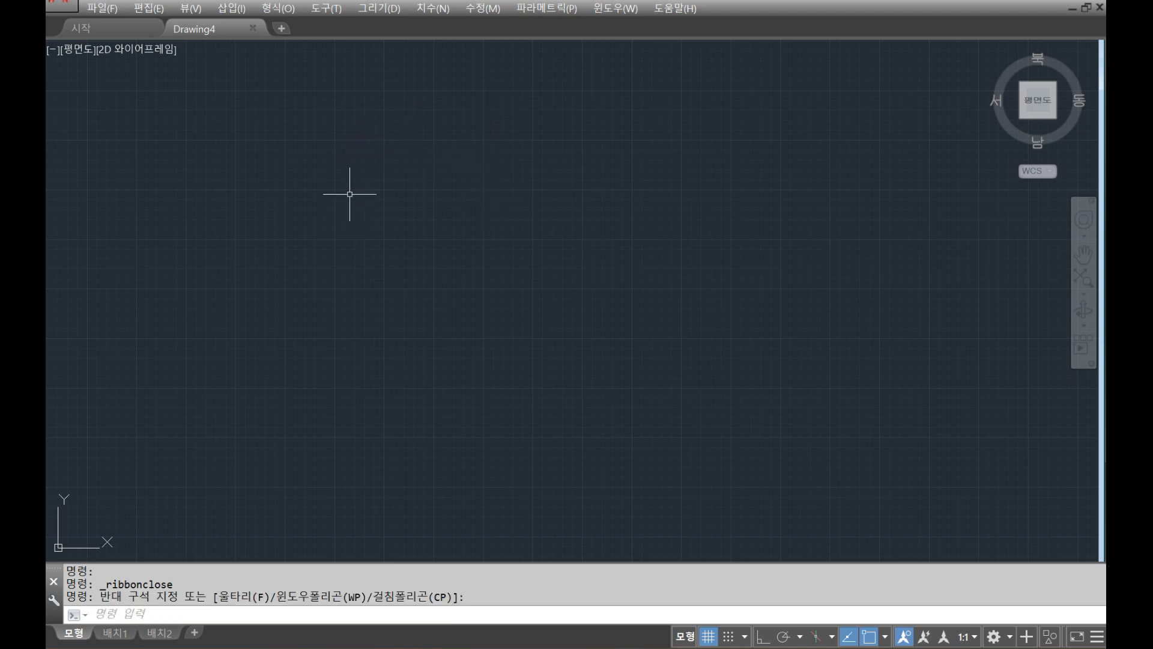
# Display the ribbon palette again.
pyautogui.click(326, 9)
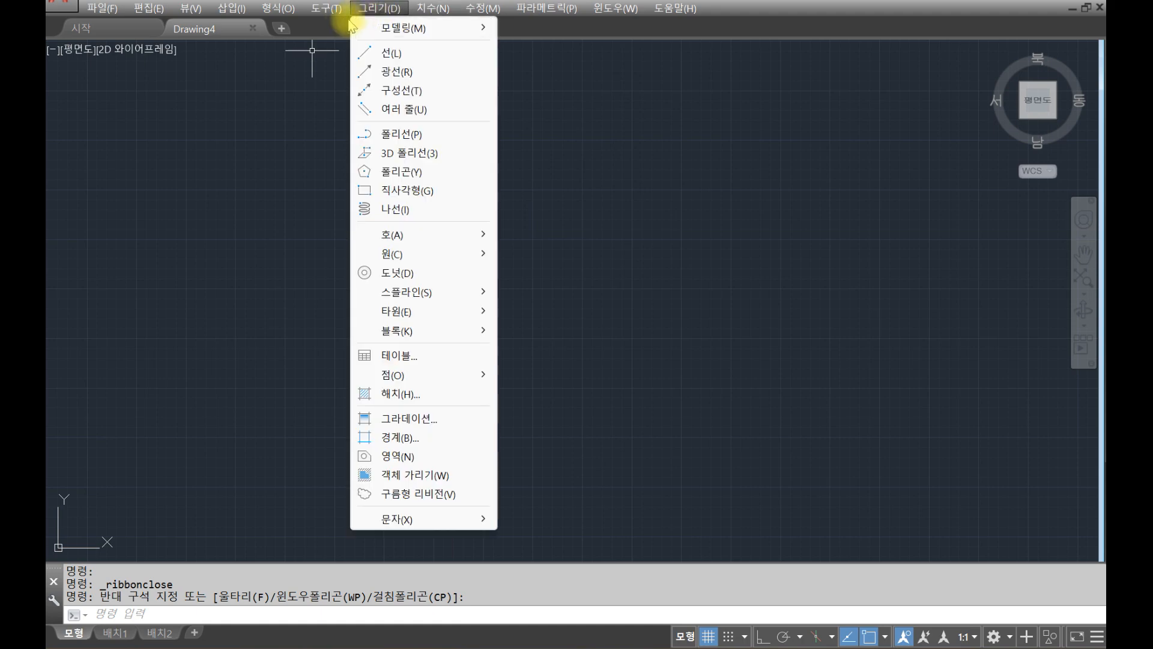
pyautogui.moveTo(354, 21)
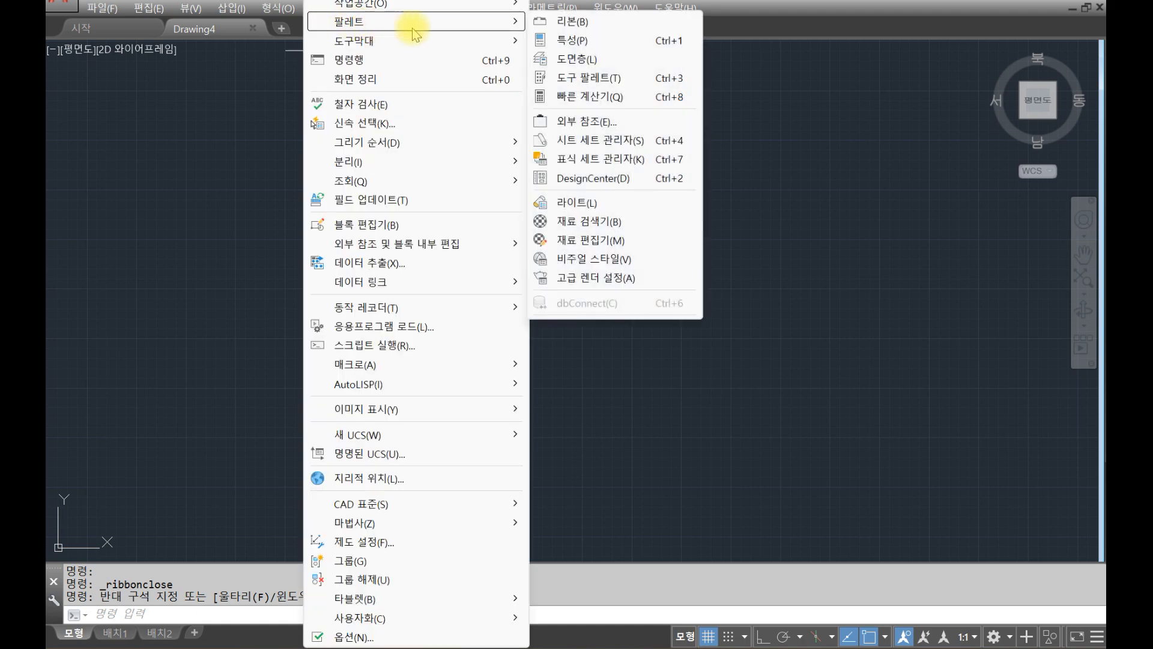
pyautogui.click(554, 24)
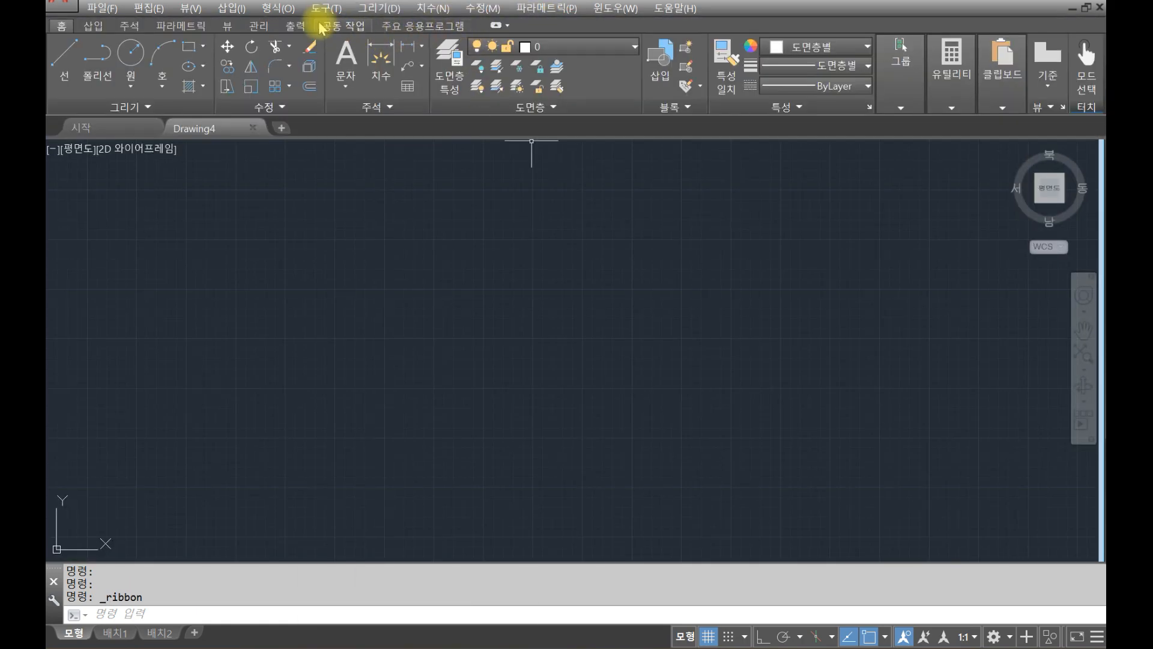
# Turn off the ribbon palette again, keeping only the menu bar above the drawing.
pyautogui.click(330, 10)
pyautogui.moveTo(548, 11)
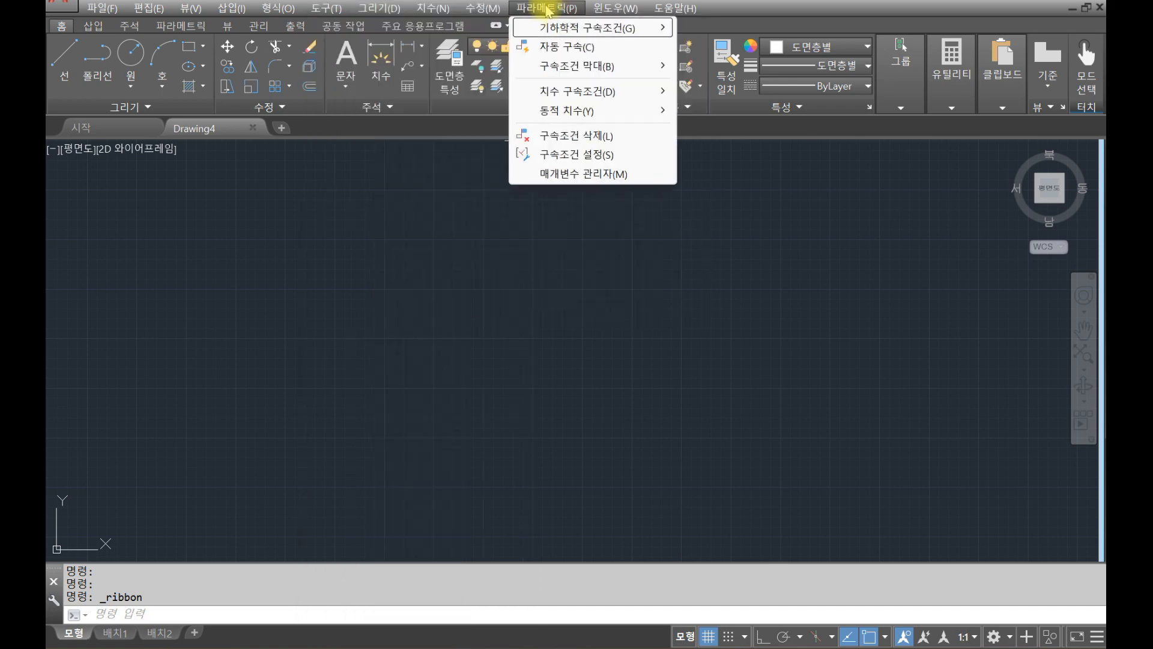
pyautogui.moveTo(377, 25)
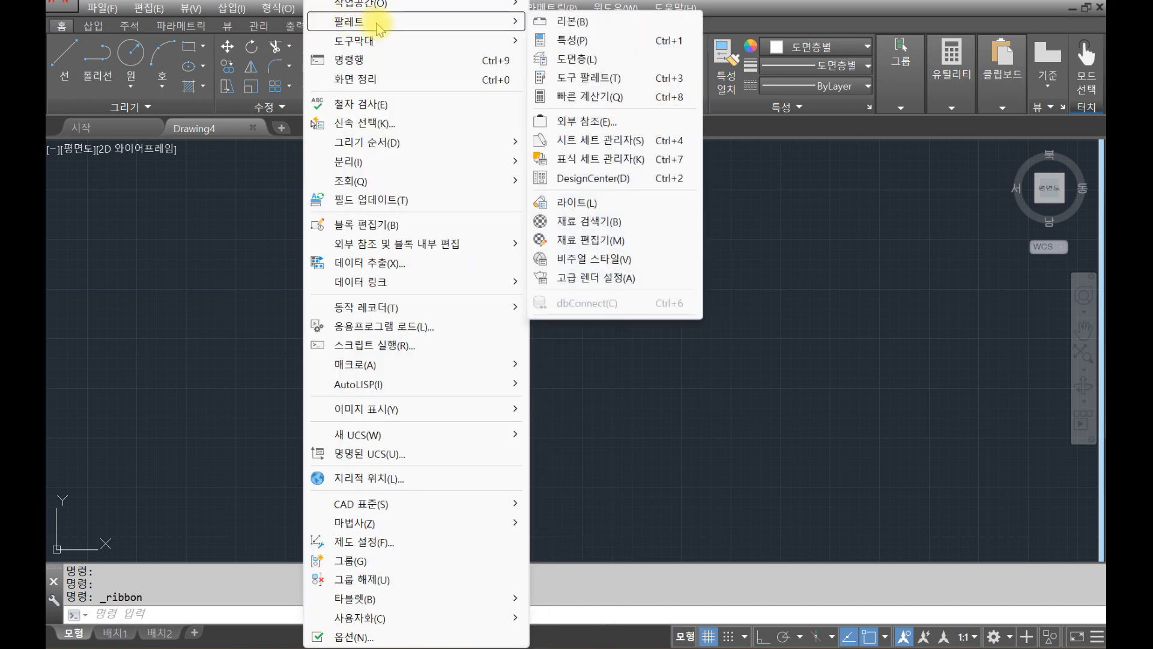
pyautogui.click(561, 22)
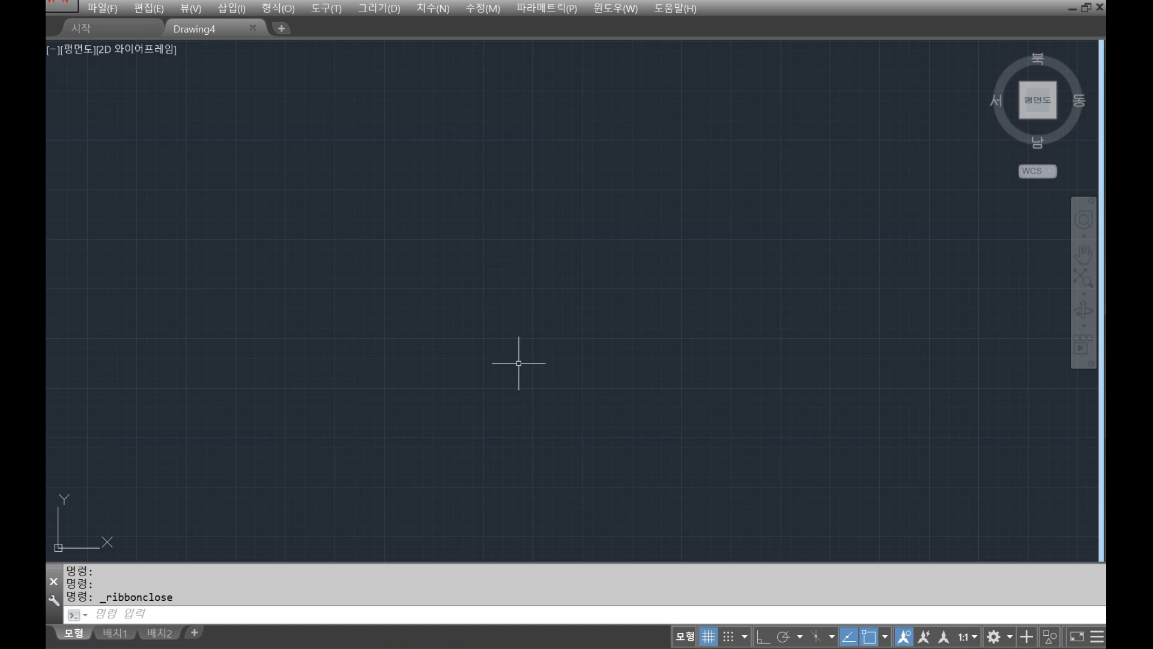
pyautogui.press('Escape')
pyautogui.press('Escape')
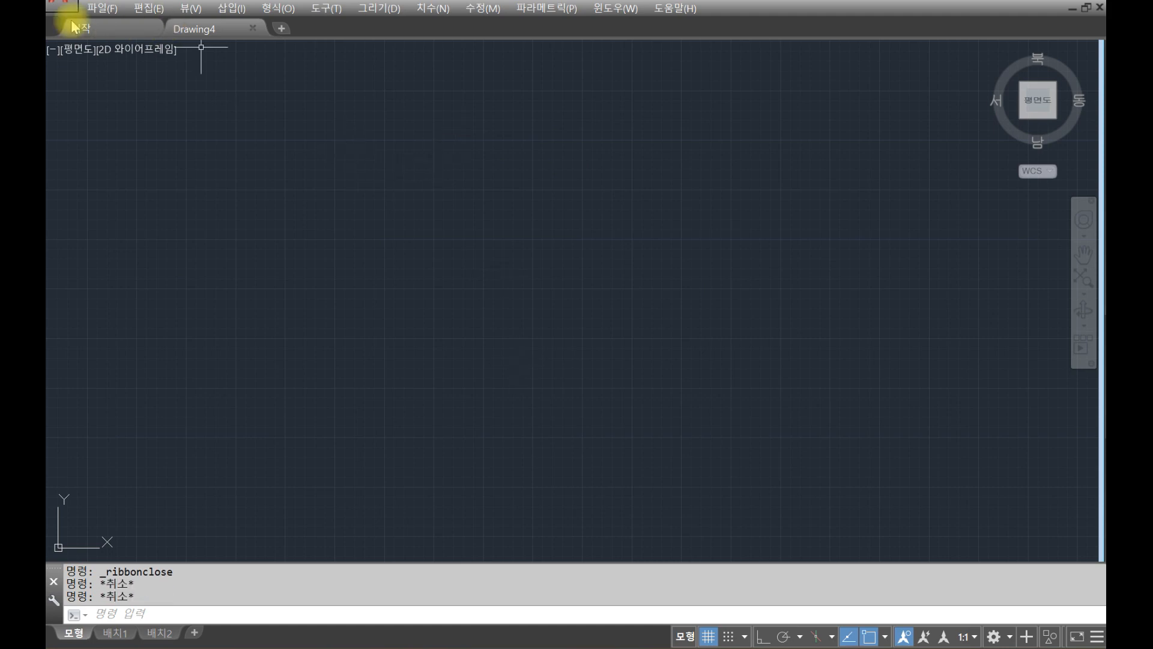
# Remove the start tab by setting the STARTMODE system variable to 0.
pyautogui.click(120, 27)
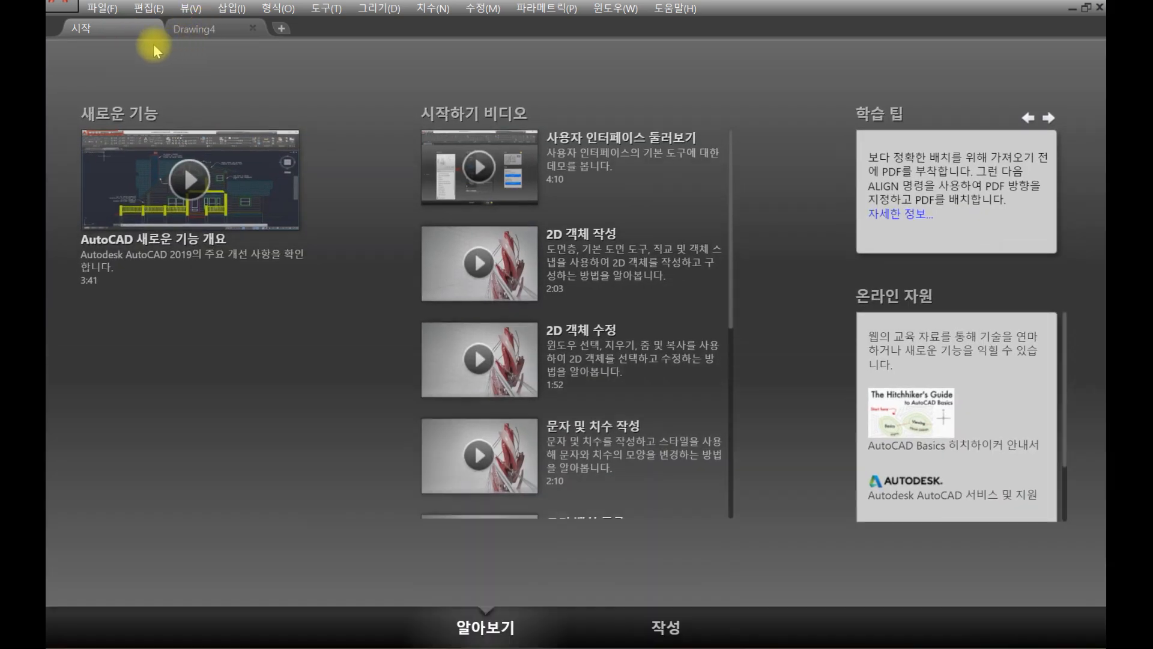
pyautogui.click(180, 29)
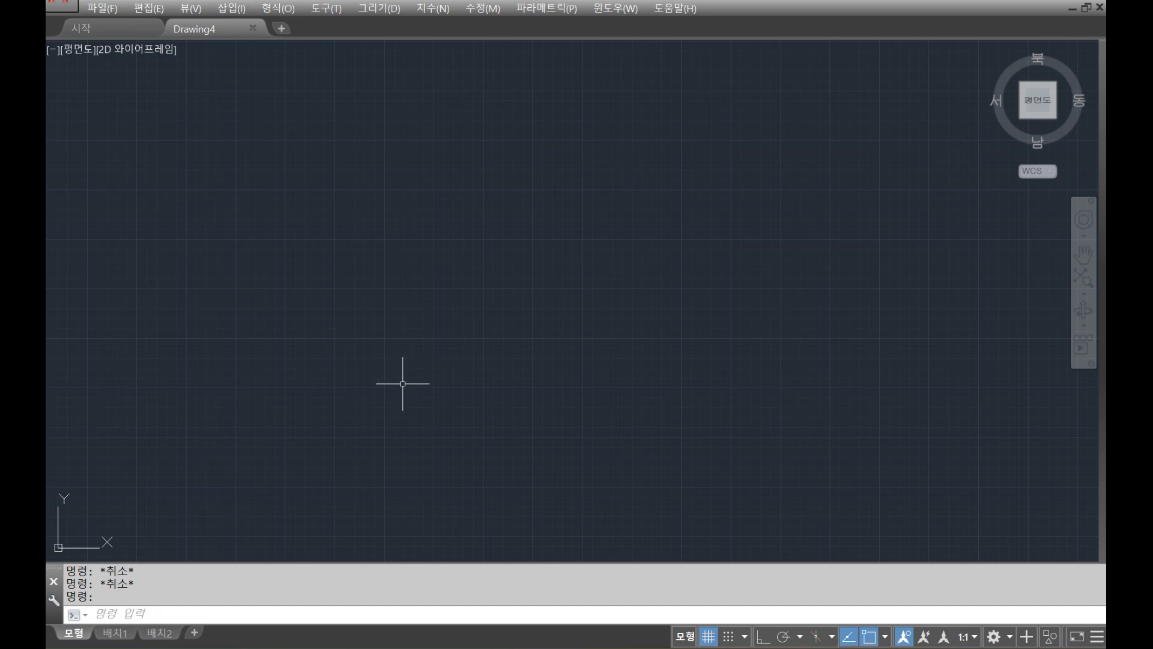
pyautogui.write('start')
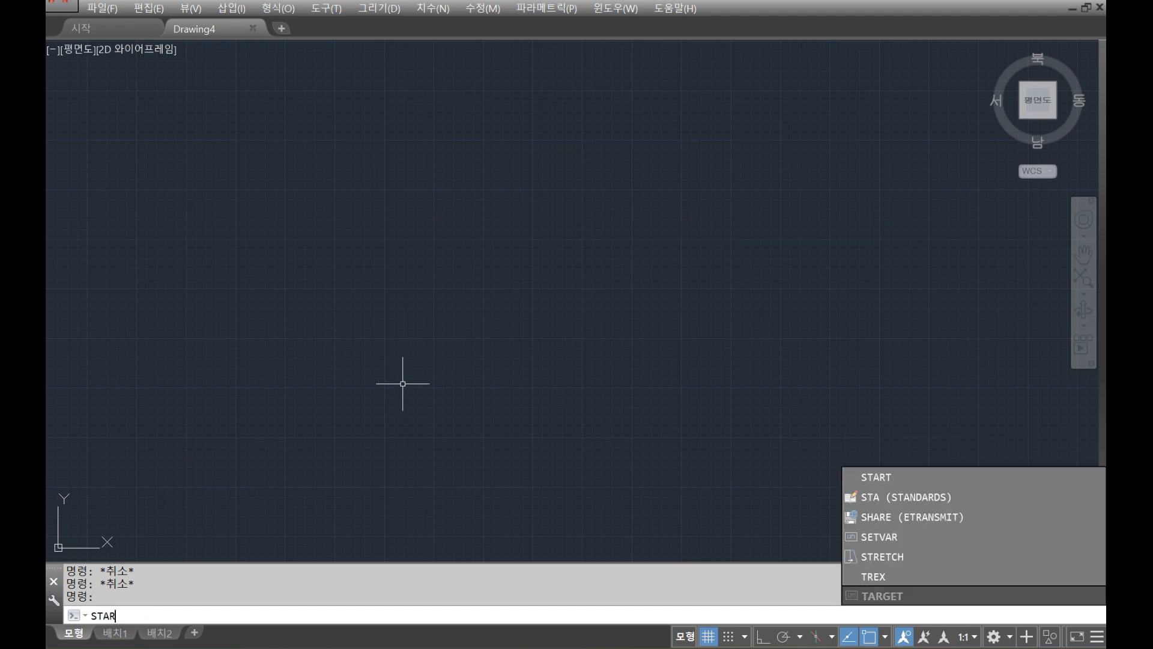
pyautogui.write('mod')
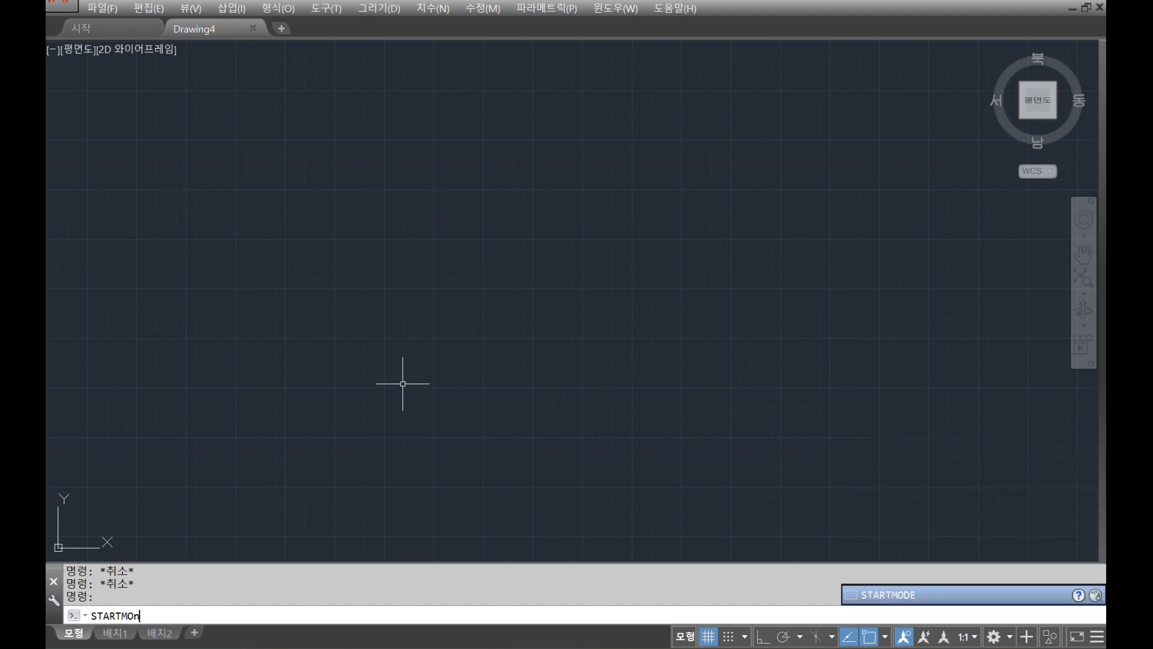
pyautogui.write('e')
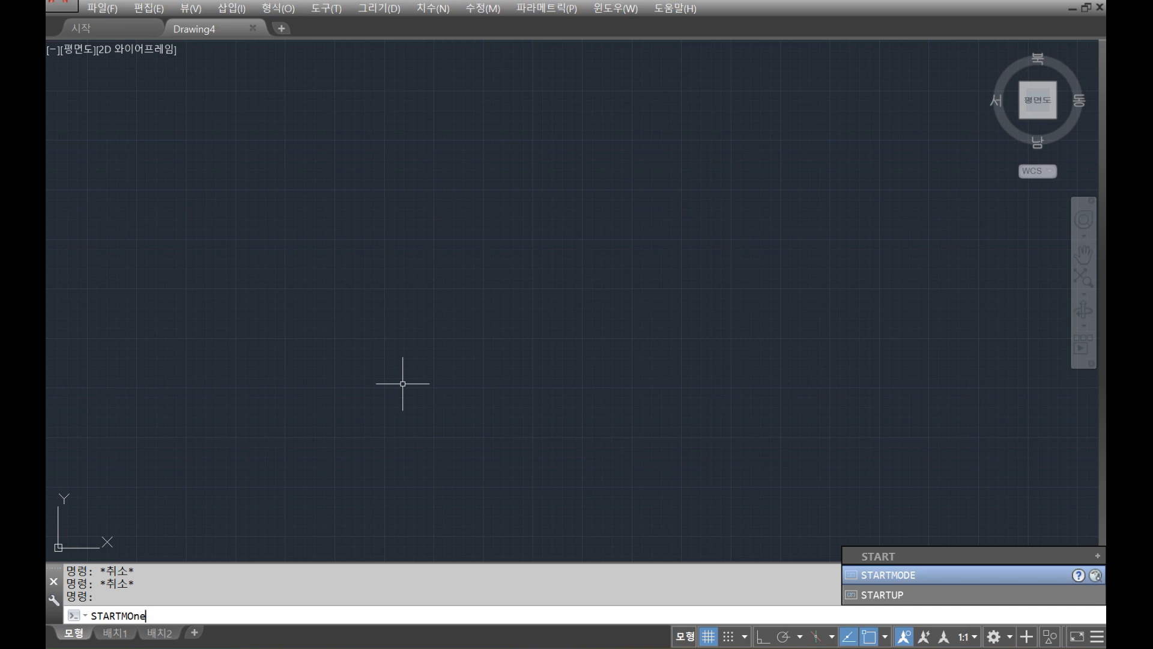
pyautogui.press('Return')
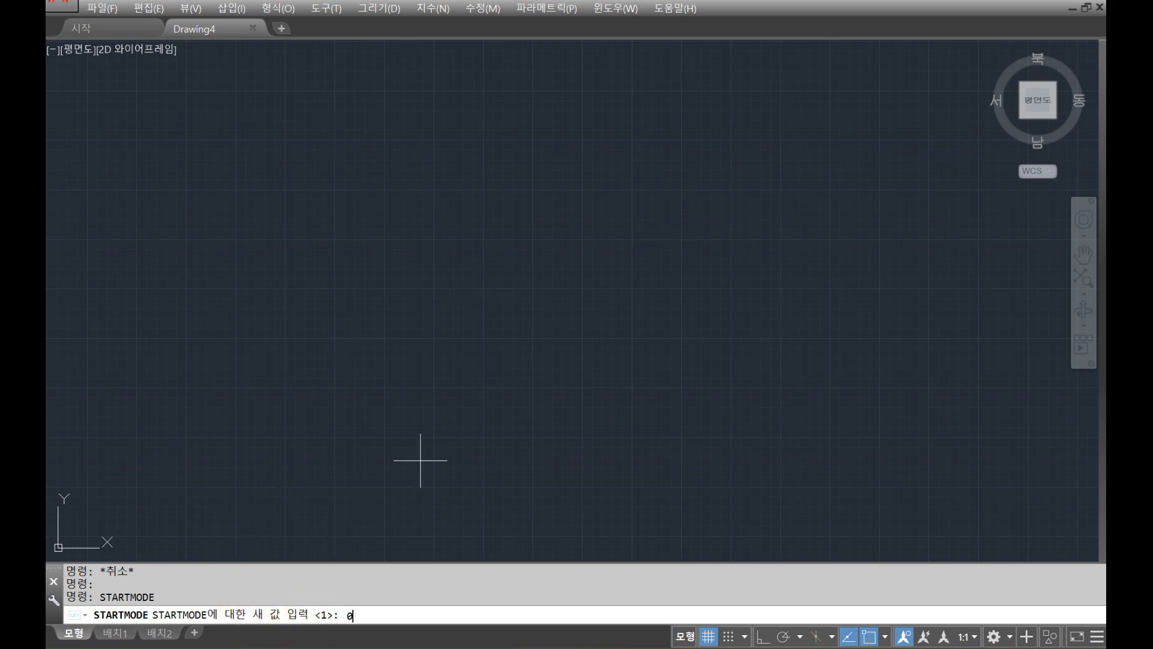
pyautogui.write('0')
pyautogui.press('Return')
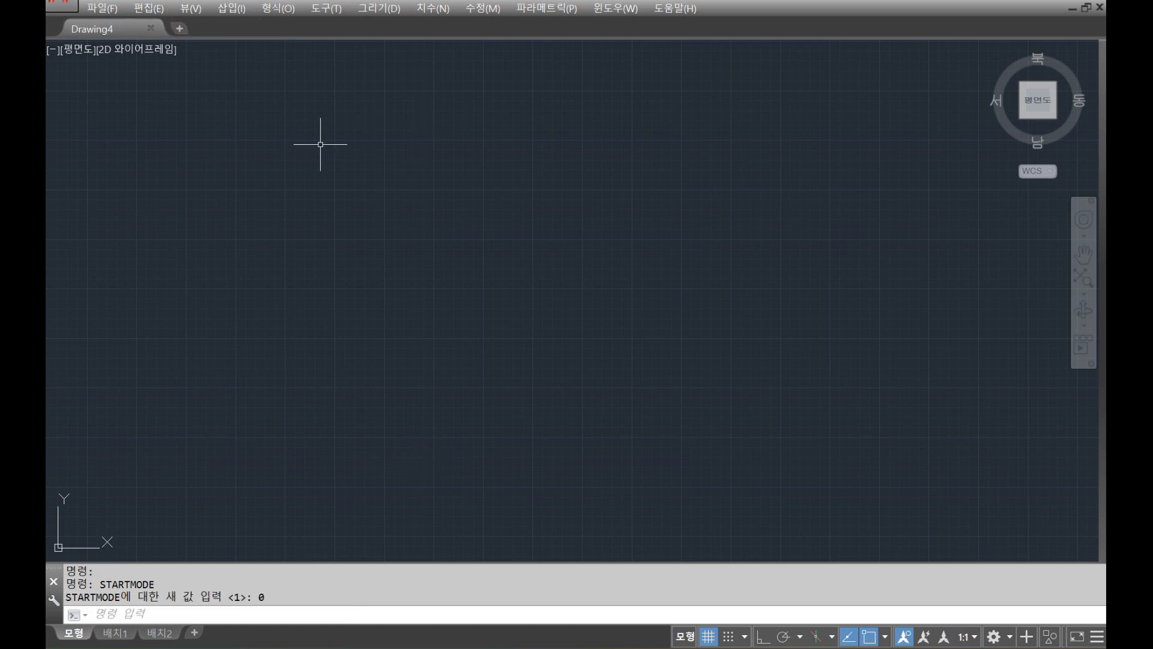
pyautogui.click(345, 284)
pyautogui.click(403, 265)
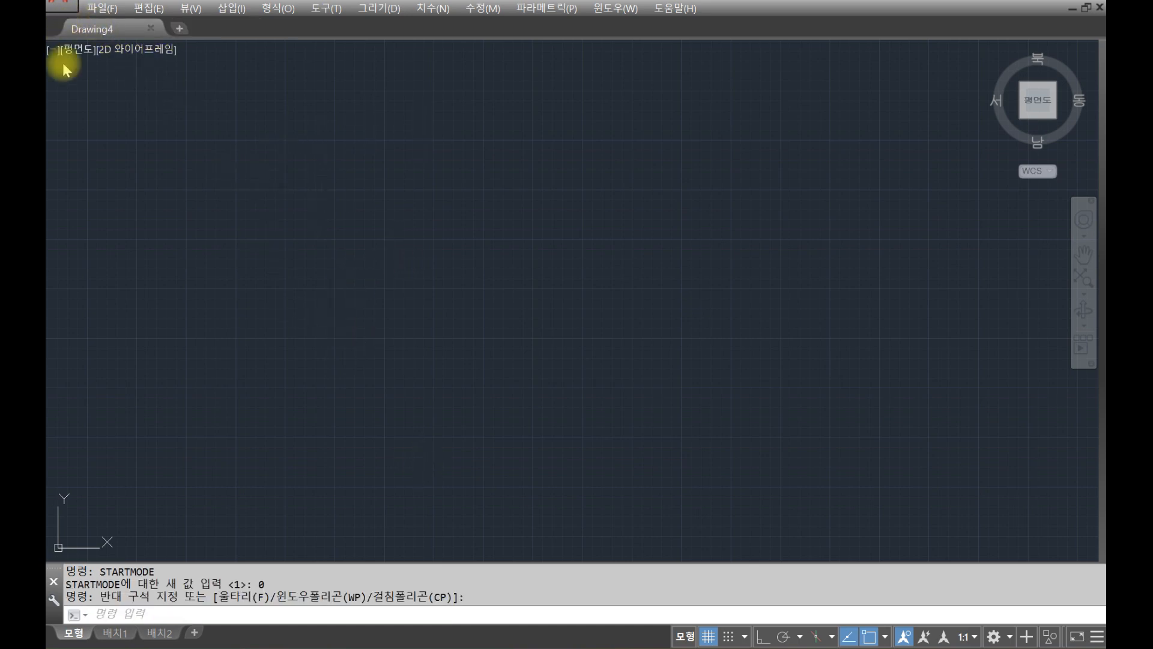
pyautogui.press('Escape')
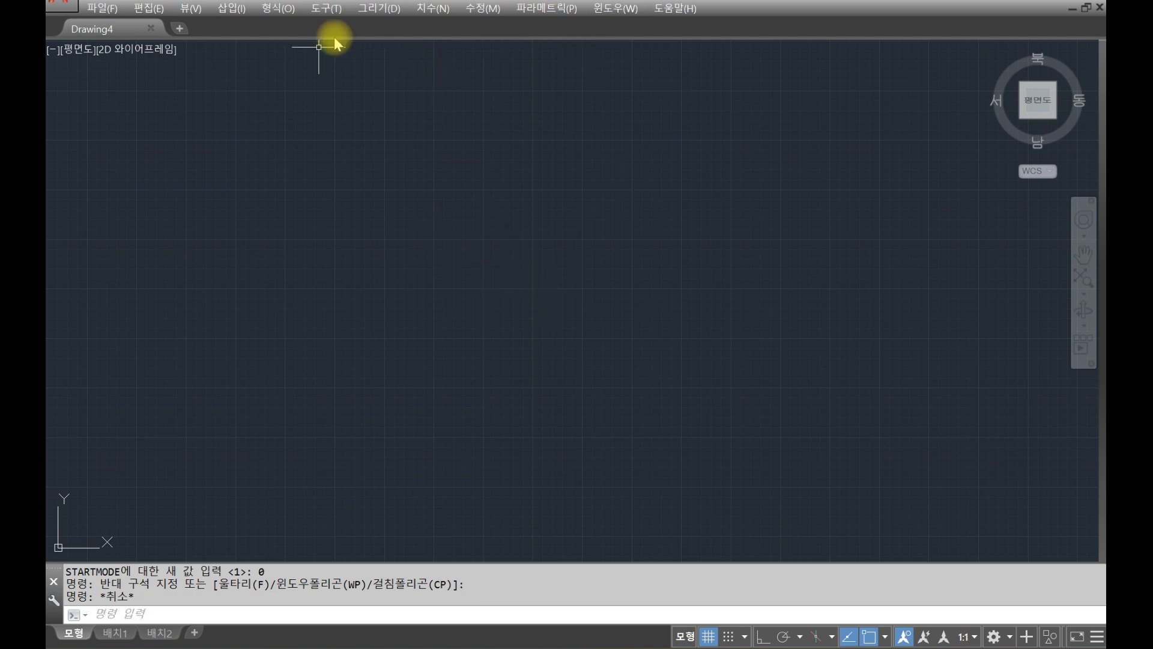
# Display the AutoCAD properties toolbar (특성) above the drawing area.
pyautogui.click(330, 17)
pyautogui.moveTo(337, 26)
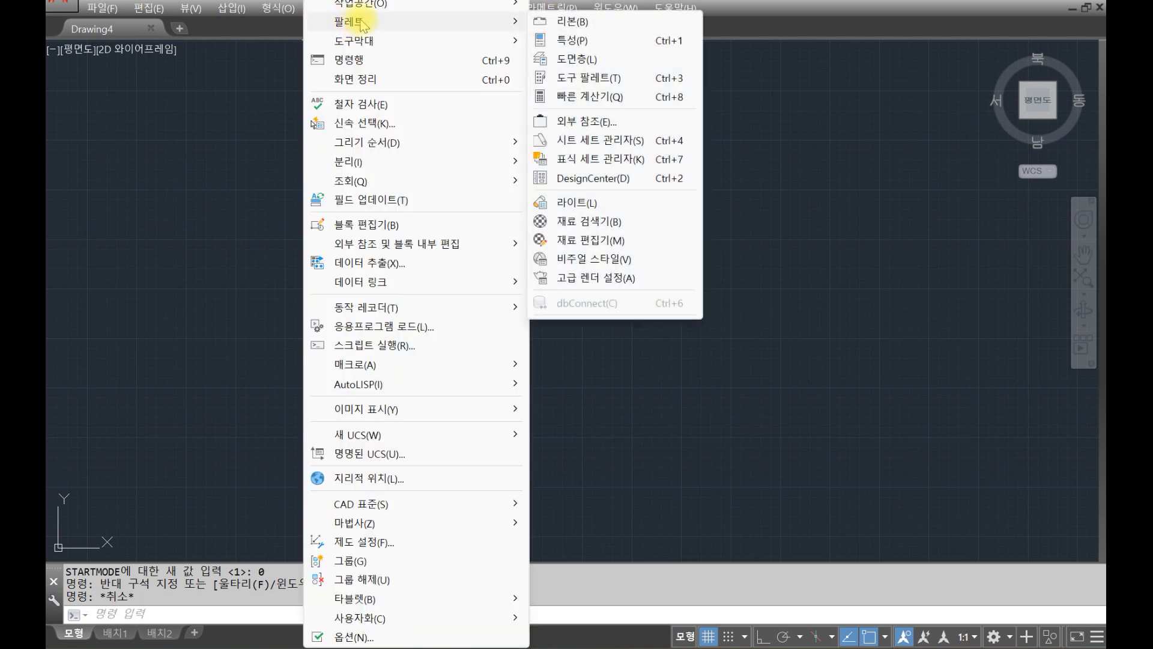
pyautogui.moveTo(548, 12)
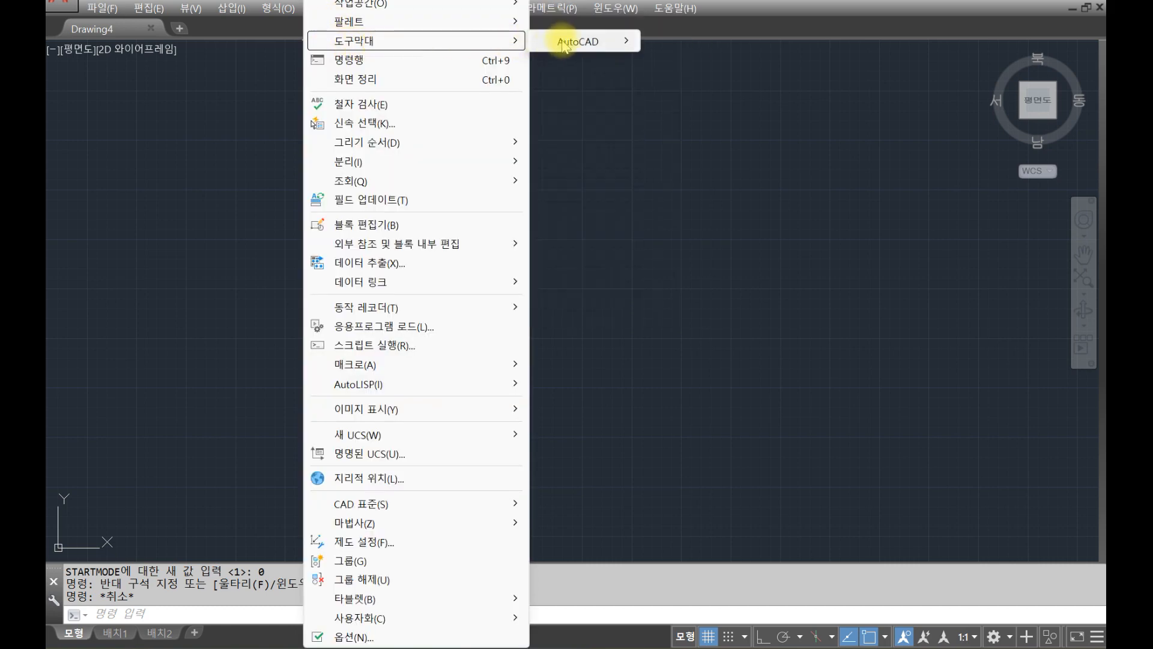
pyautogui.moveTo(580, 41)
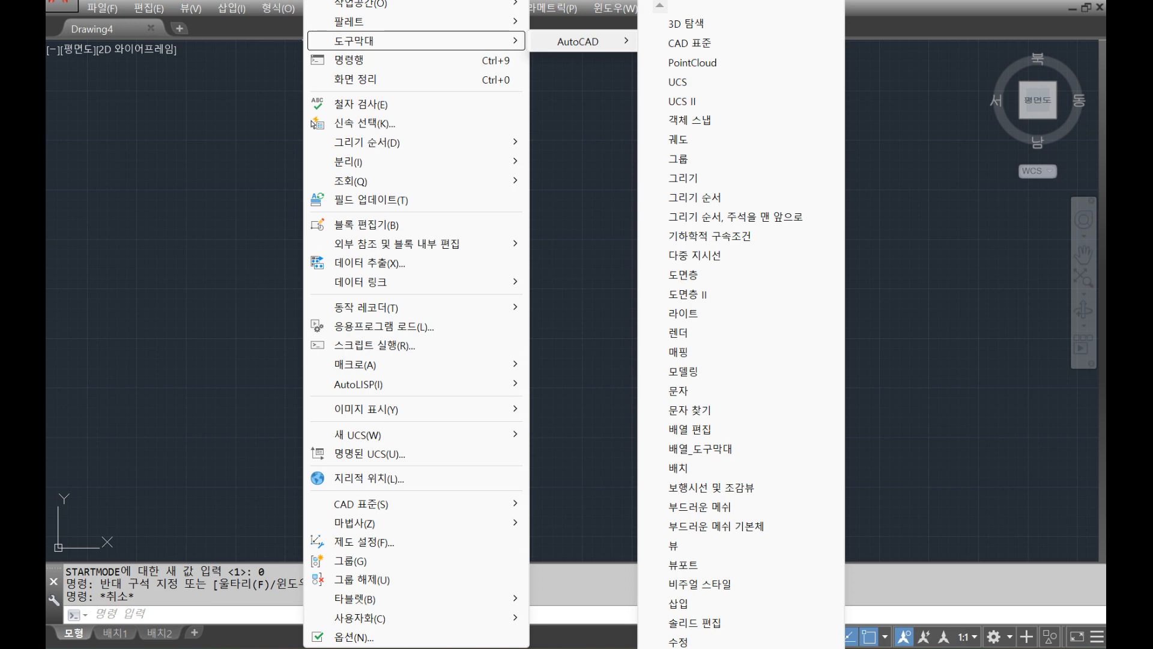
pyautogui.moveTo(690, 648)
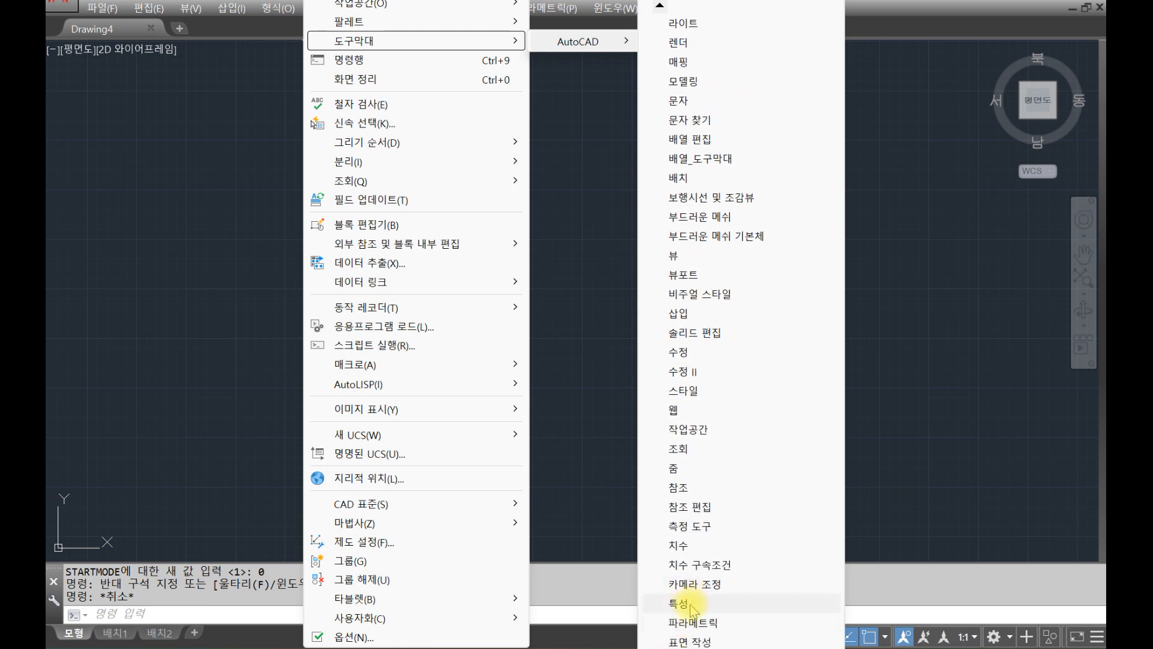
pyautogui.click(691, 605)
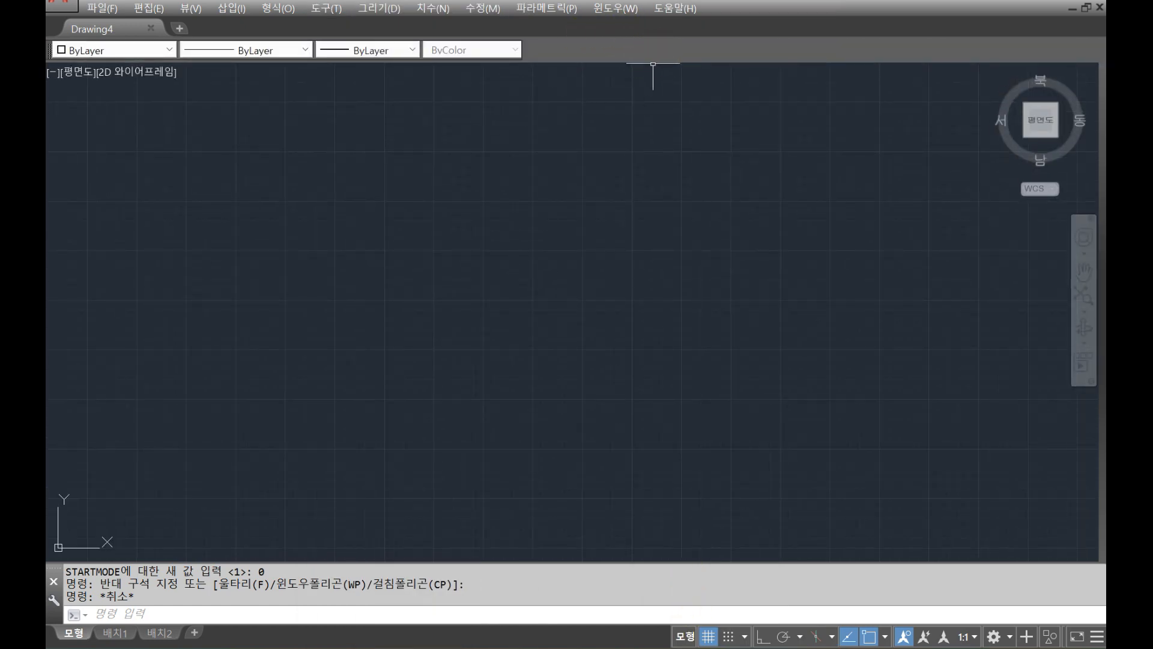
# Lock the position of docked windows (고정 윈도우) and check the setting in the location lock options.
pyautogui.rightClick(654, 50)
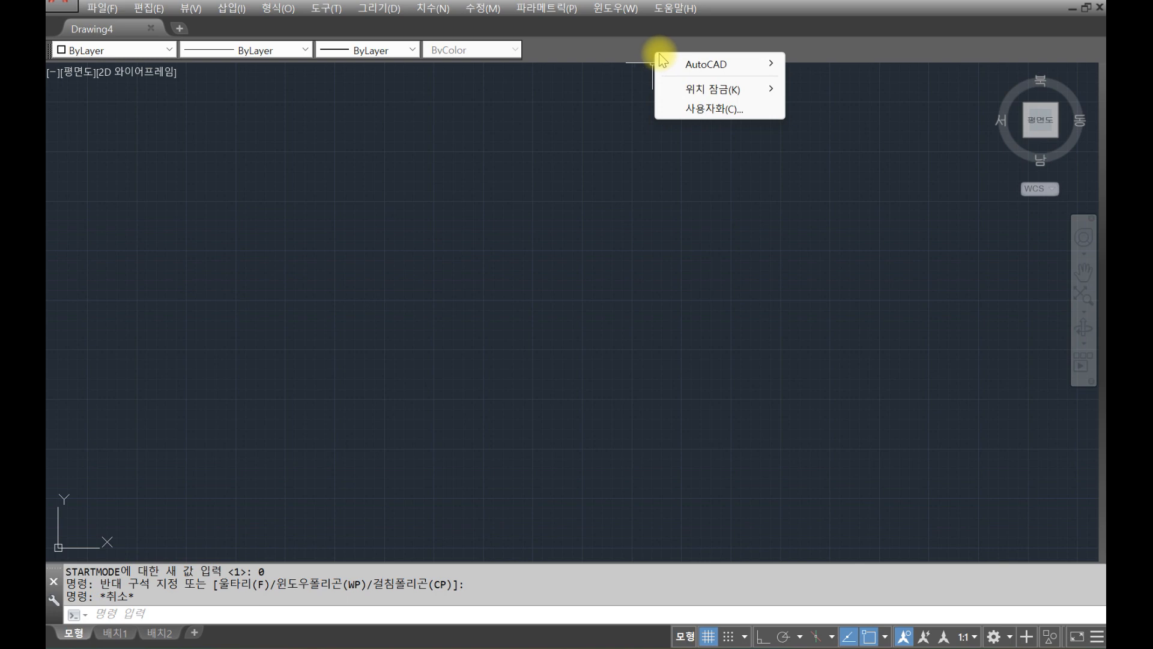
pyautogui.moveTo(719, 90)
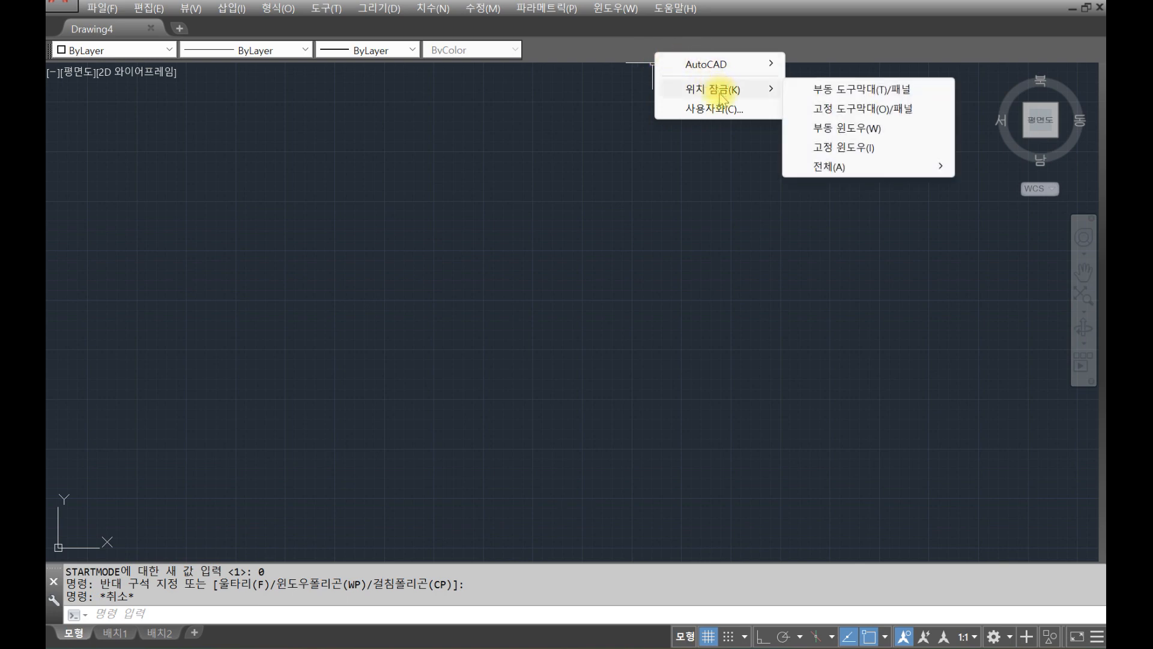
pyautogui.click(834, 155)
pyautogui.click(293, 516)
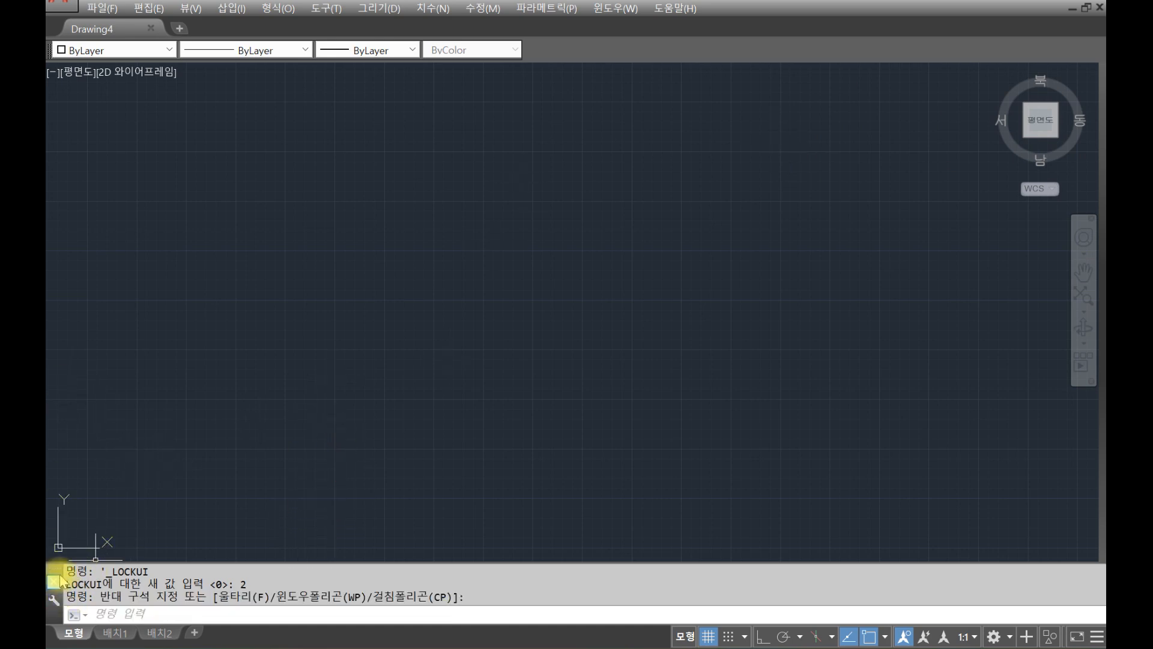
pyautogui.rightClick(623, 52)
pyautogui.click(558, 59)
pyautogui.rightClick(612, 51)
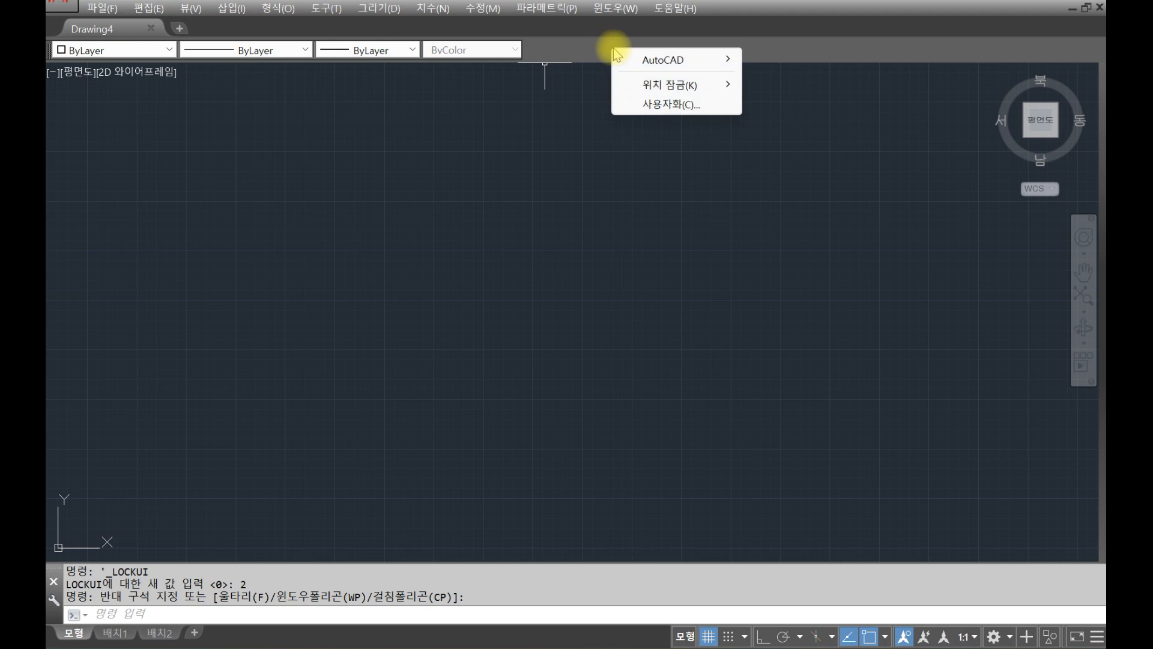
pyautogui.moveTo(679, 85)
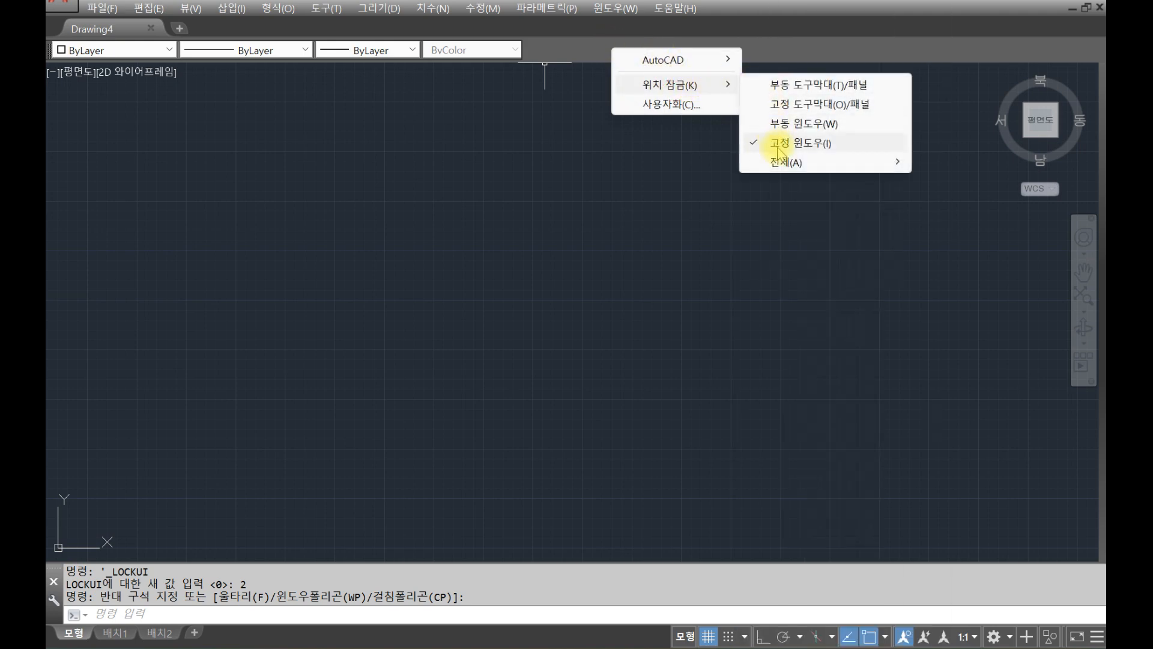
pyautogui.click(520, 215)
pyautogui.click(628, 139)
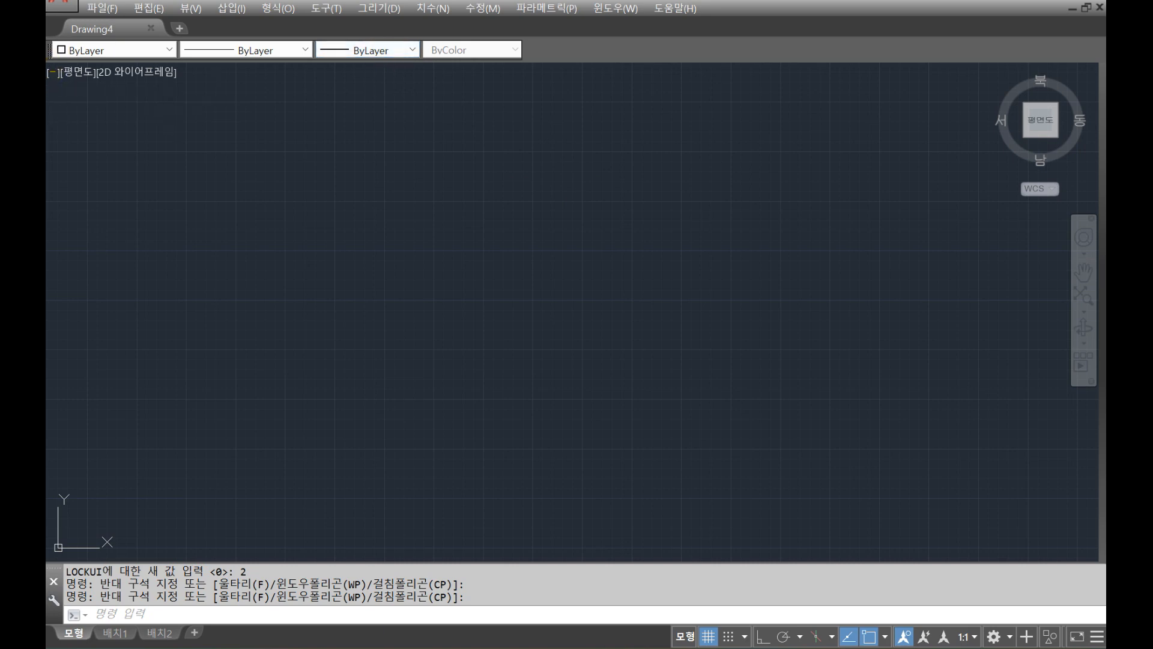
# Undock the properties toolbar into the drawing area and close it.
pyautogui.moveTo(52, 51); pyautogui.dragTo(391, 92)
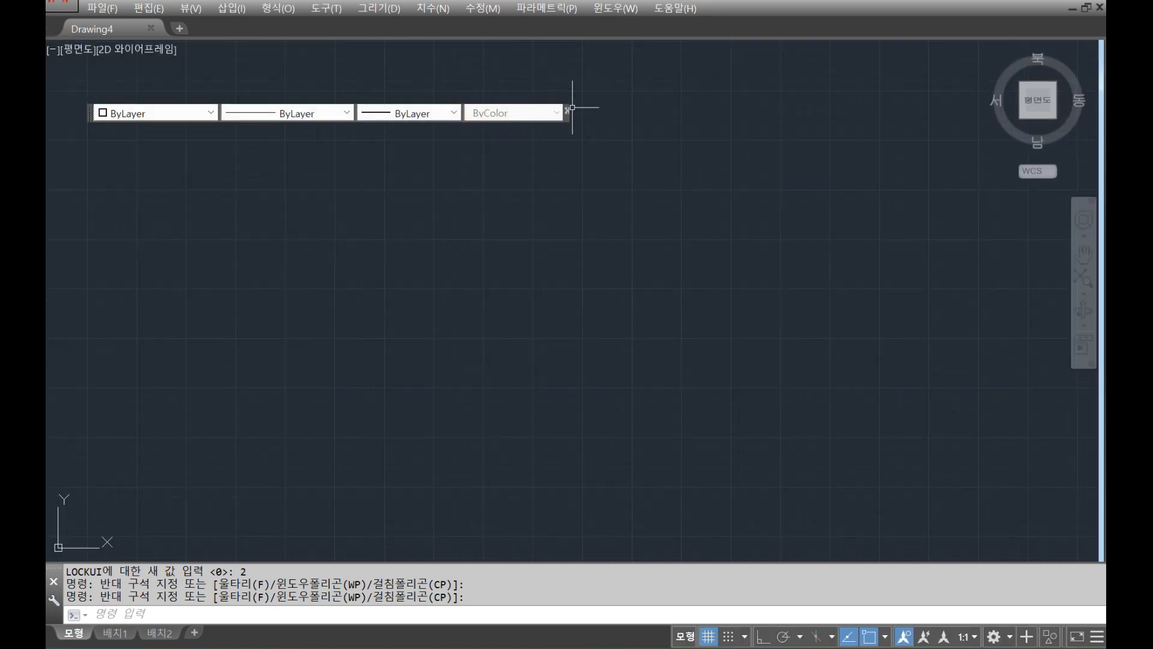
pyautogui.click(567, 109)
pyautogui.click(654, 132)
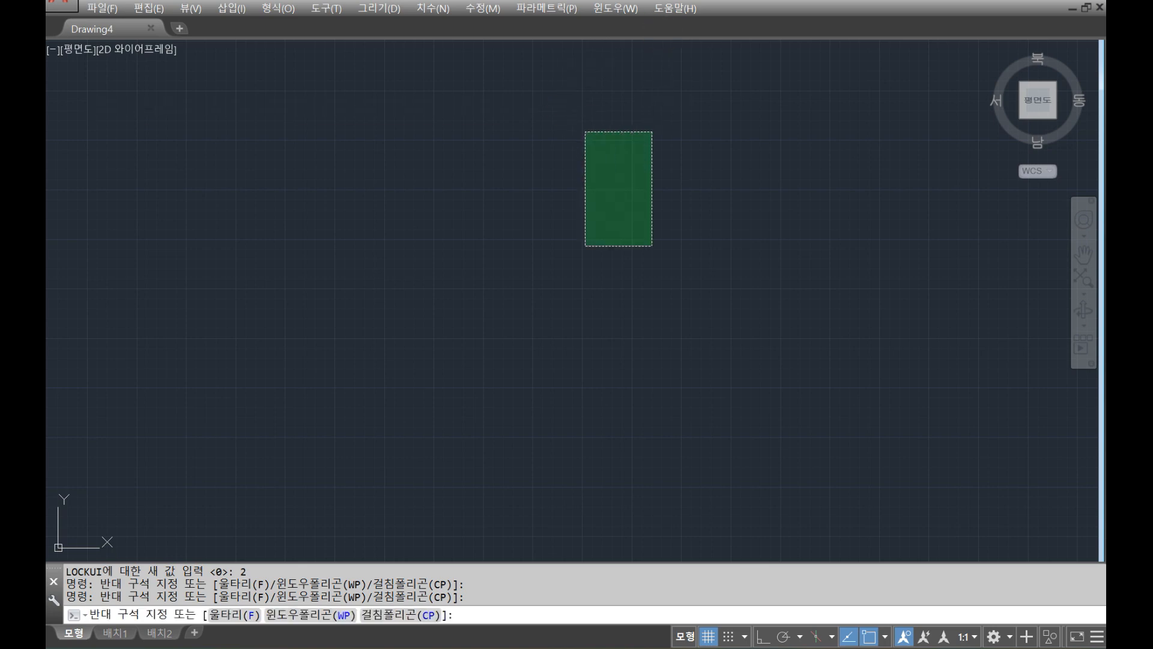
pyautogui.click(592, 252)
pyautogui.press('Escape')
# Turn off the printable area (인쇄 가능 영역 표시) and paper background (용지 배경 표시) for layouts in the display options.
pyautogui.write('option')
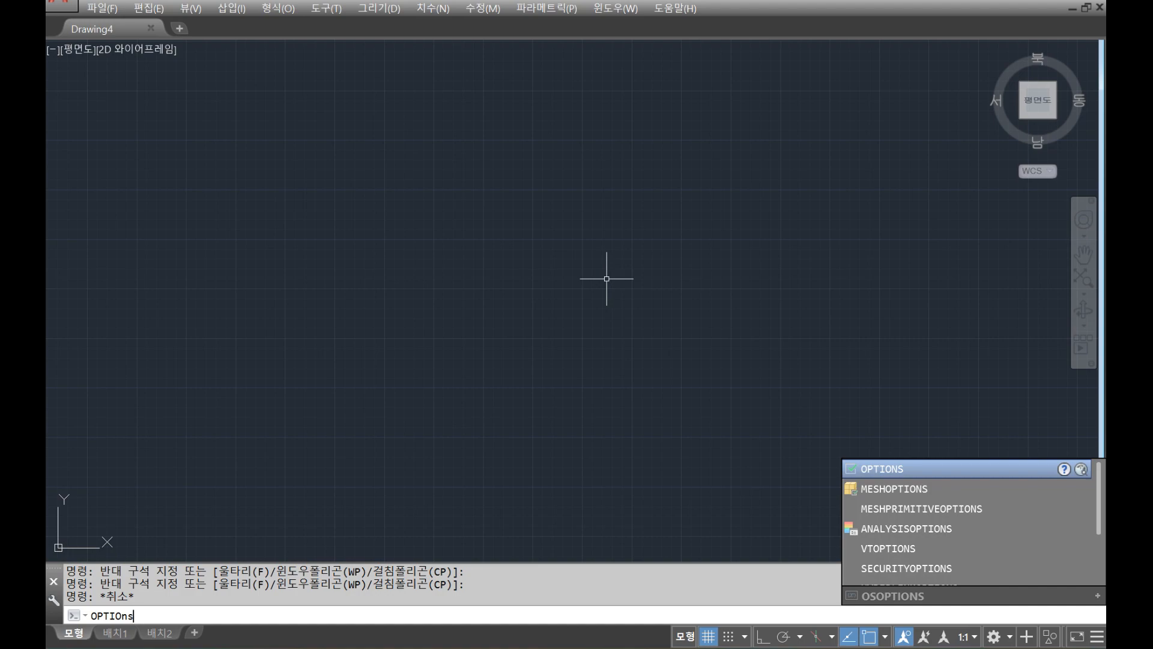
pyautogui.write('s')
pyautogui.press('Return')
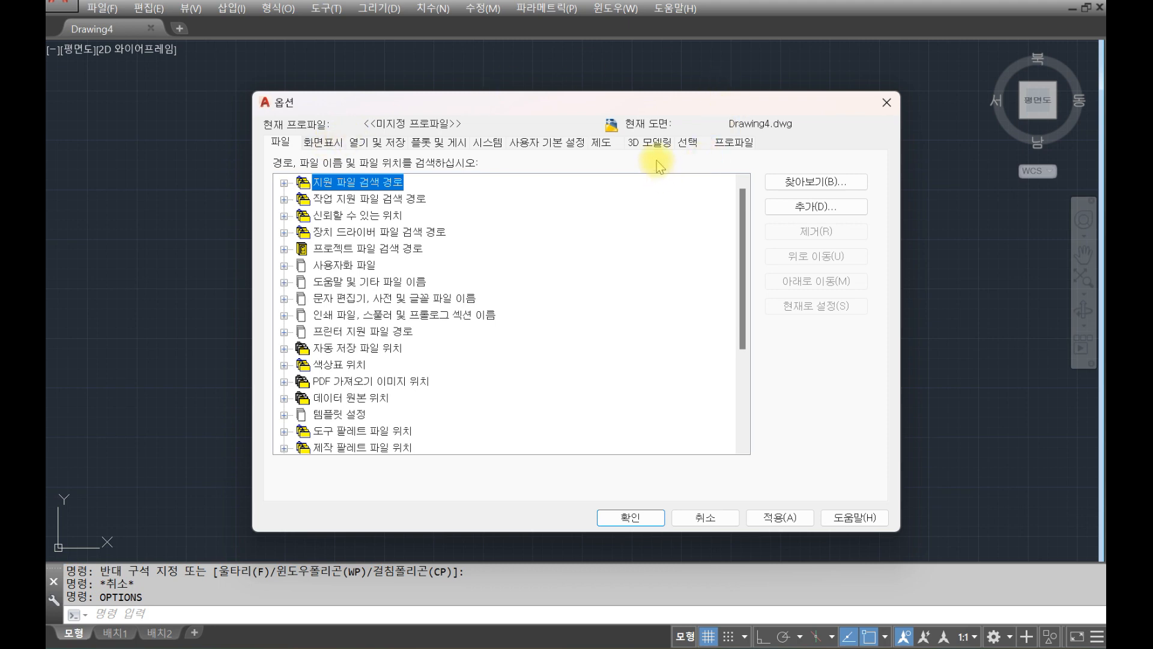
pyautogui.click(322, 145)
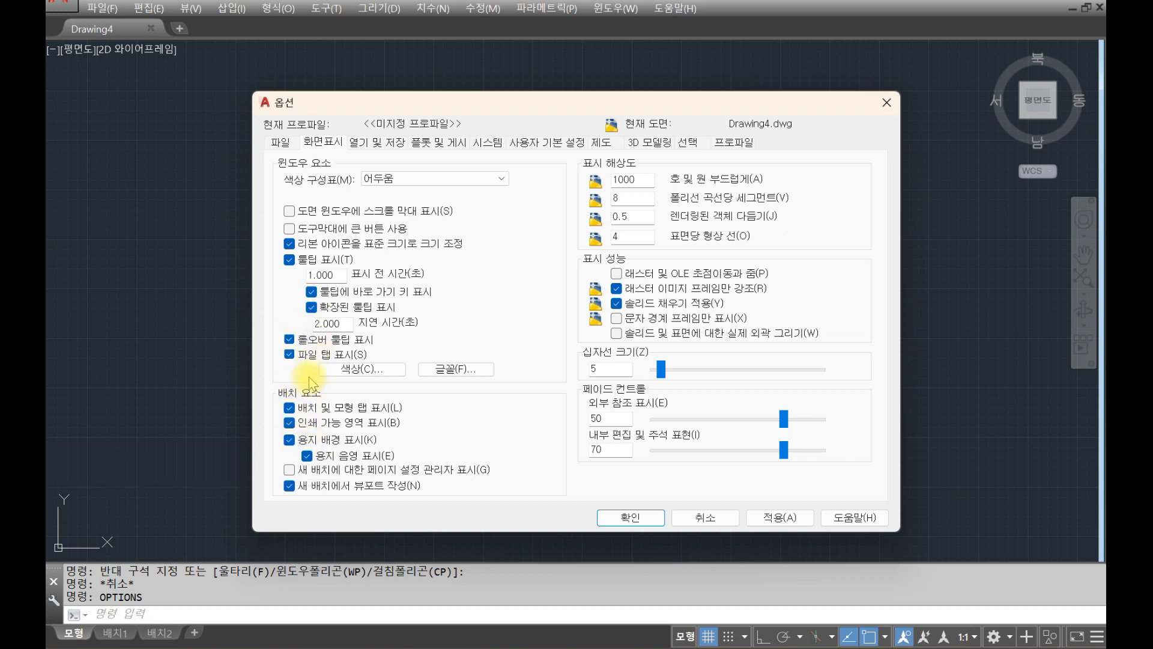
pyautogui.click(290, 424)
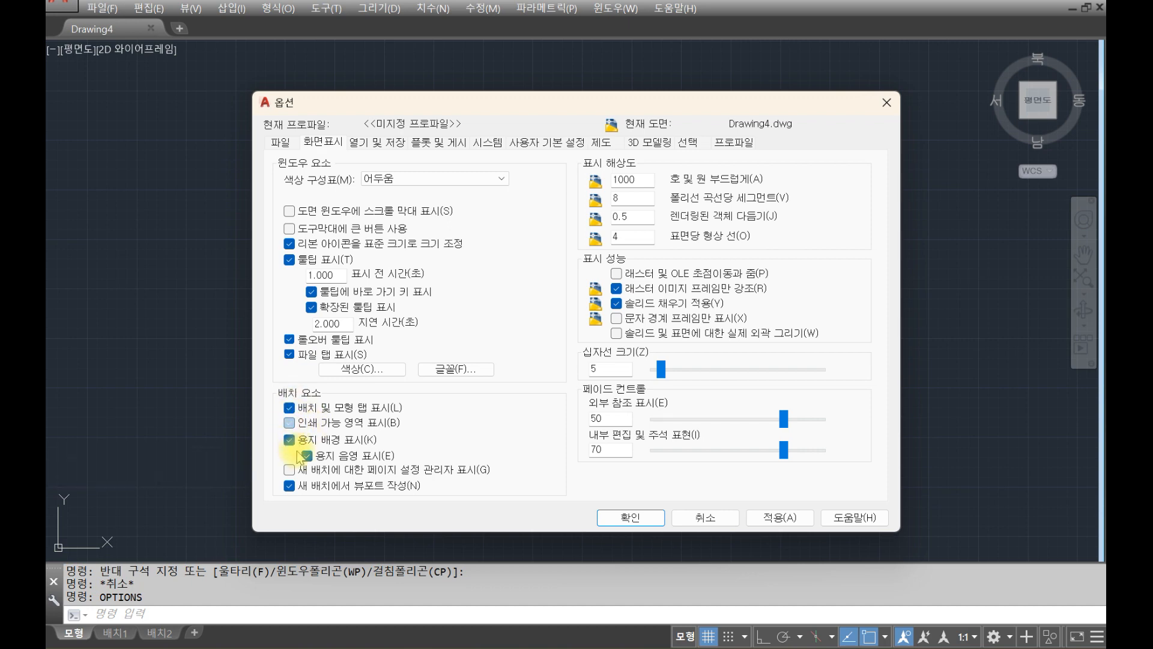
pyautogui.click(289, 441)
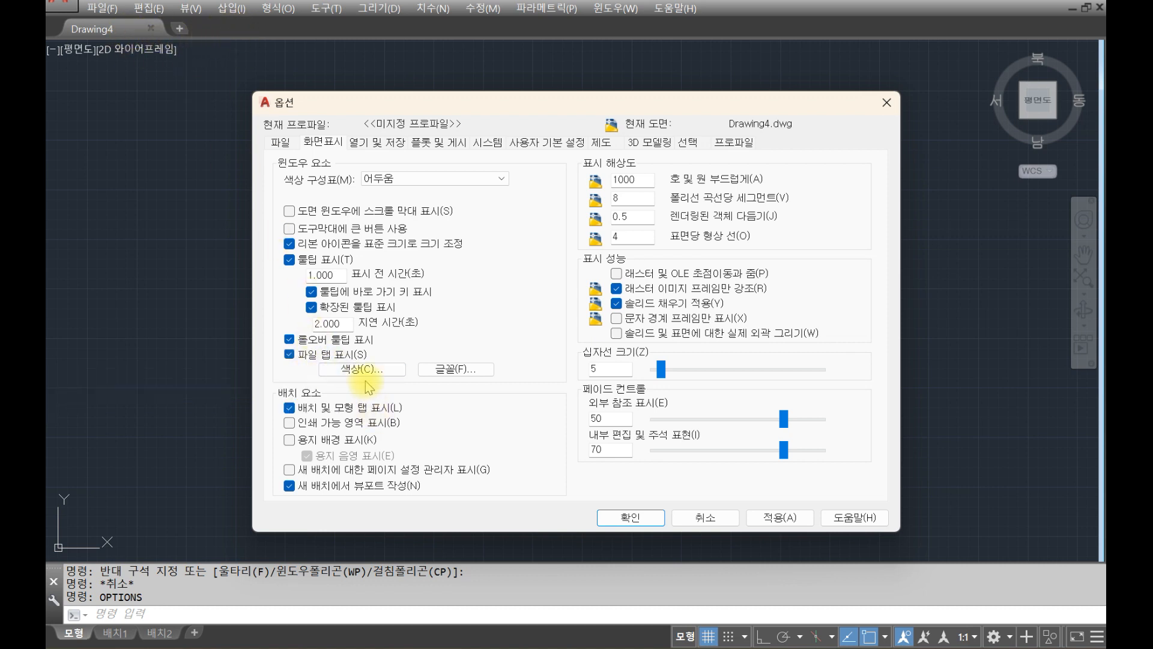
# Set the uniform background colour of 2D model space to black (검은색) in the drawing window colours.
pyautogui.click(391, 373)
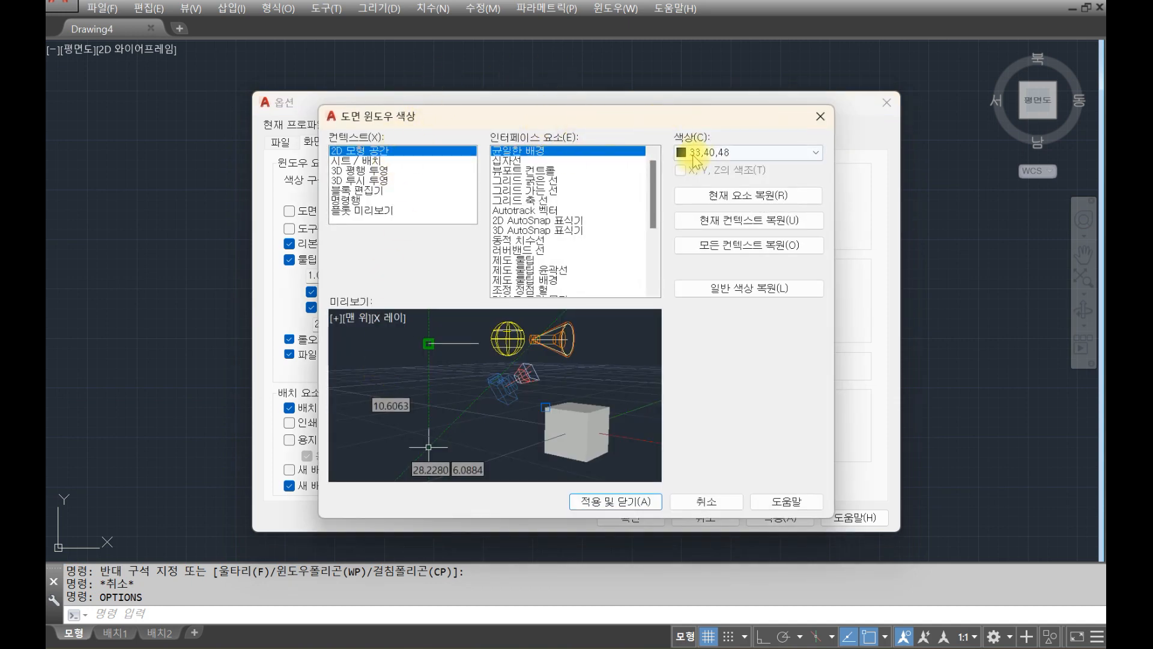
pyautogui.click(761, 155)
pyautogui.click(696, 257)
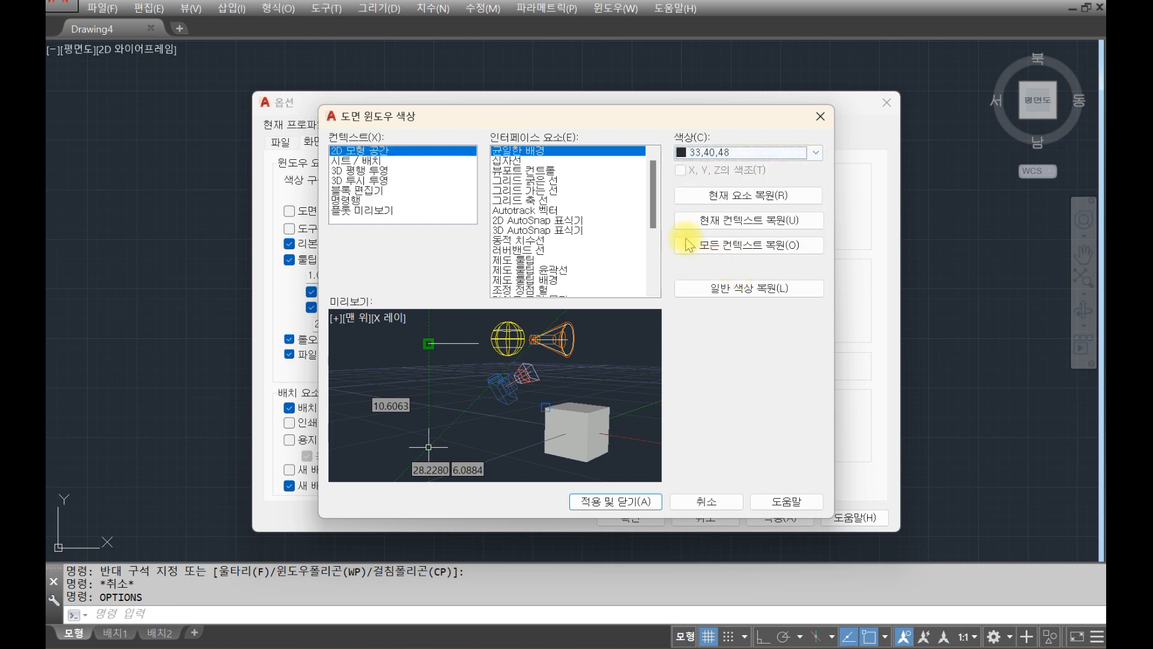
pyautogui.click(729, 155)
pyautogui.click(731, 263)
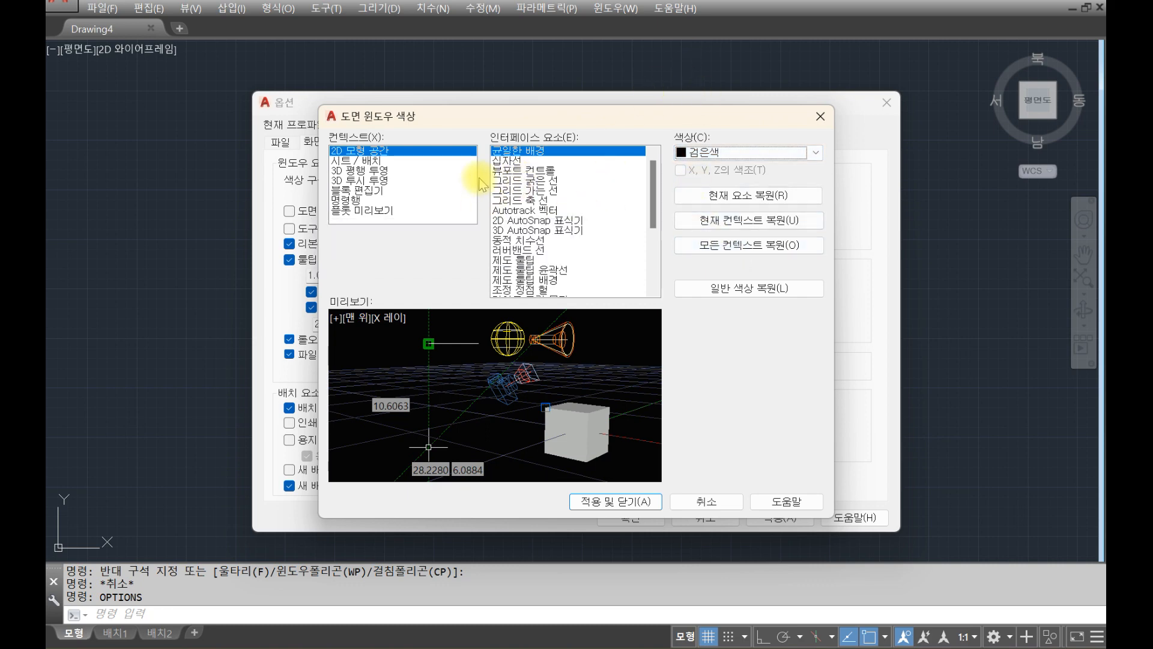
# Set the uniform background of the sheet/layout context to black (검은색) and apply the colour changes.
pyautogui.click(397, 162)
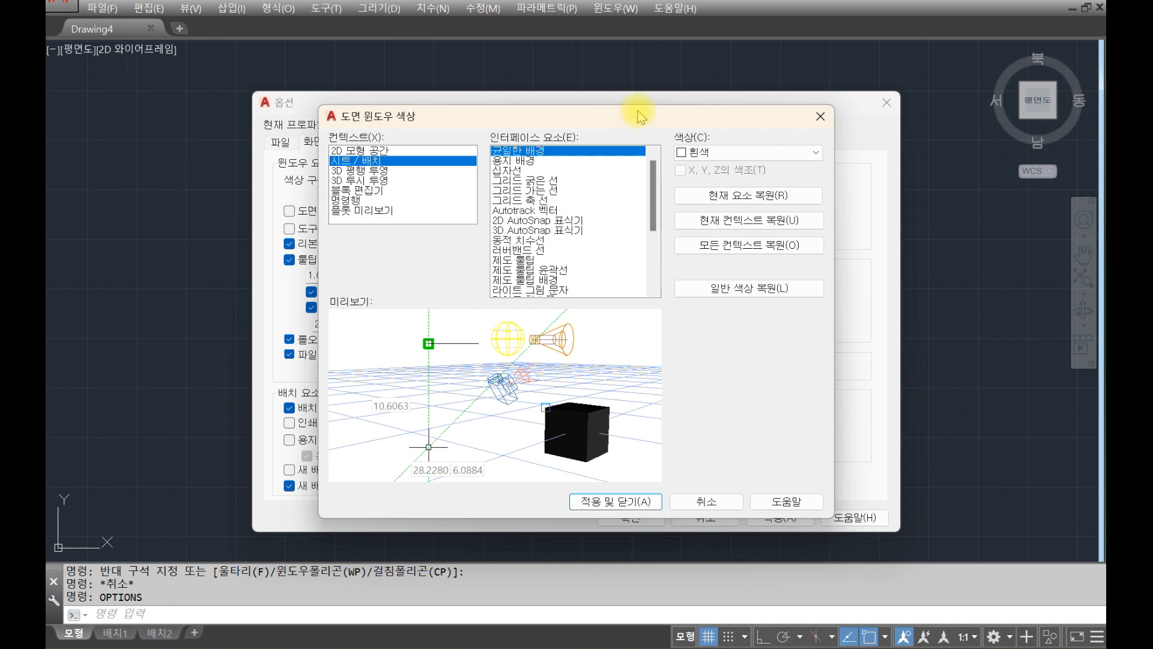
pyautogui.click(724, 153)
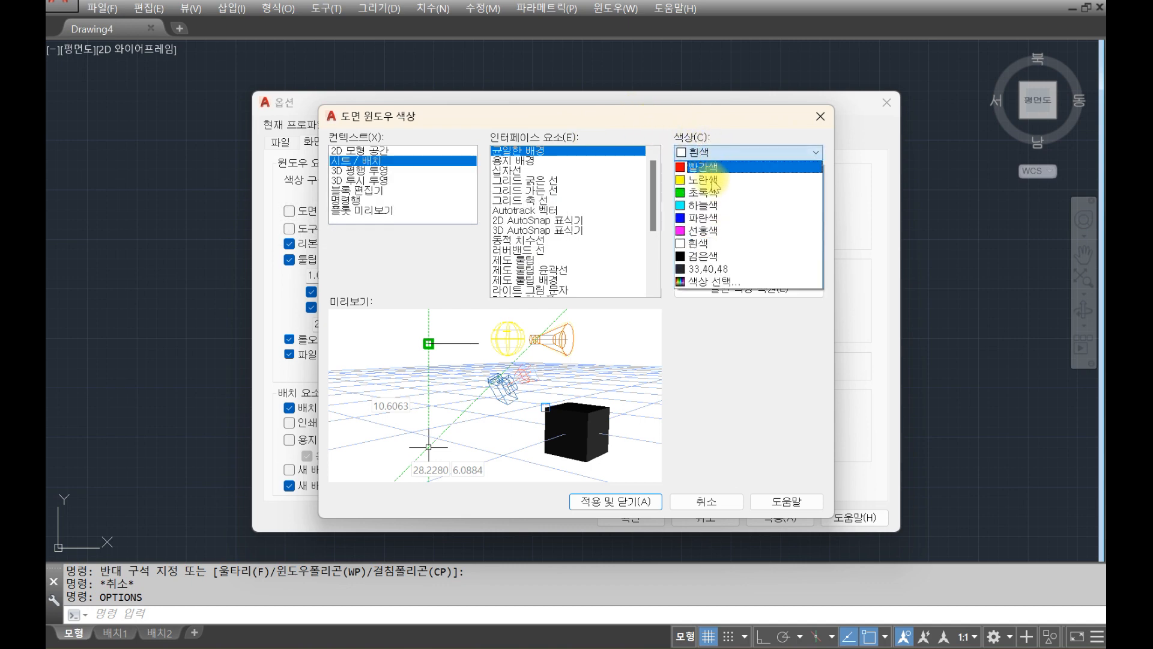
pyautogui.click(714, 258)
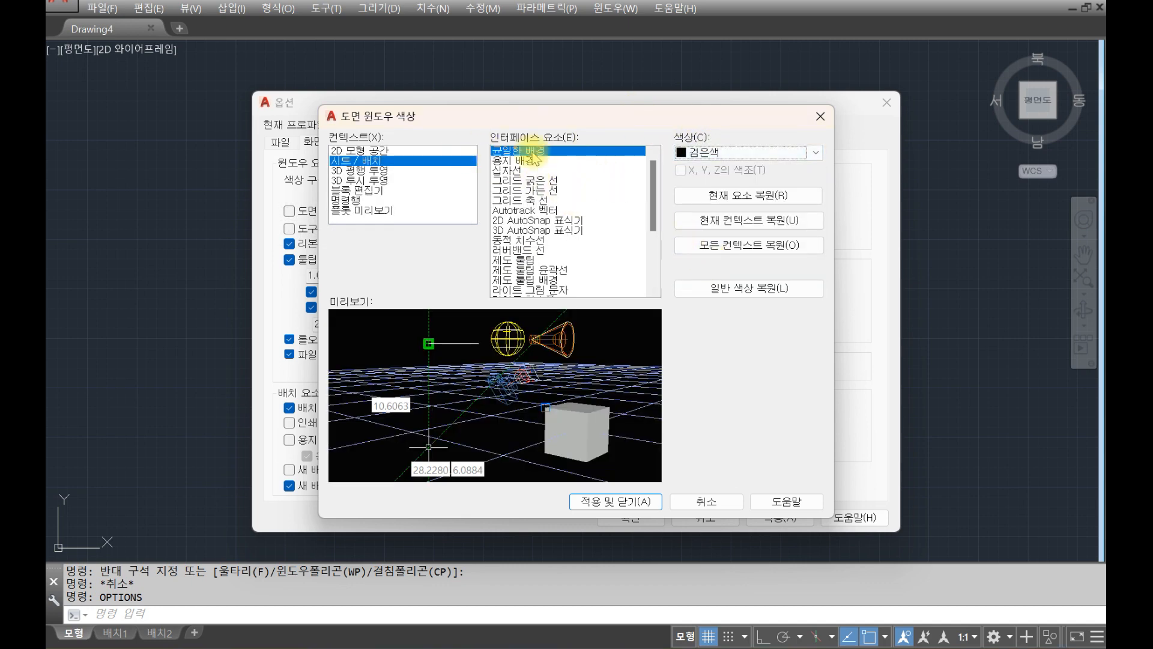
pyautogui.click(624, 511)
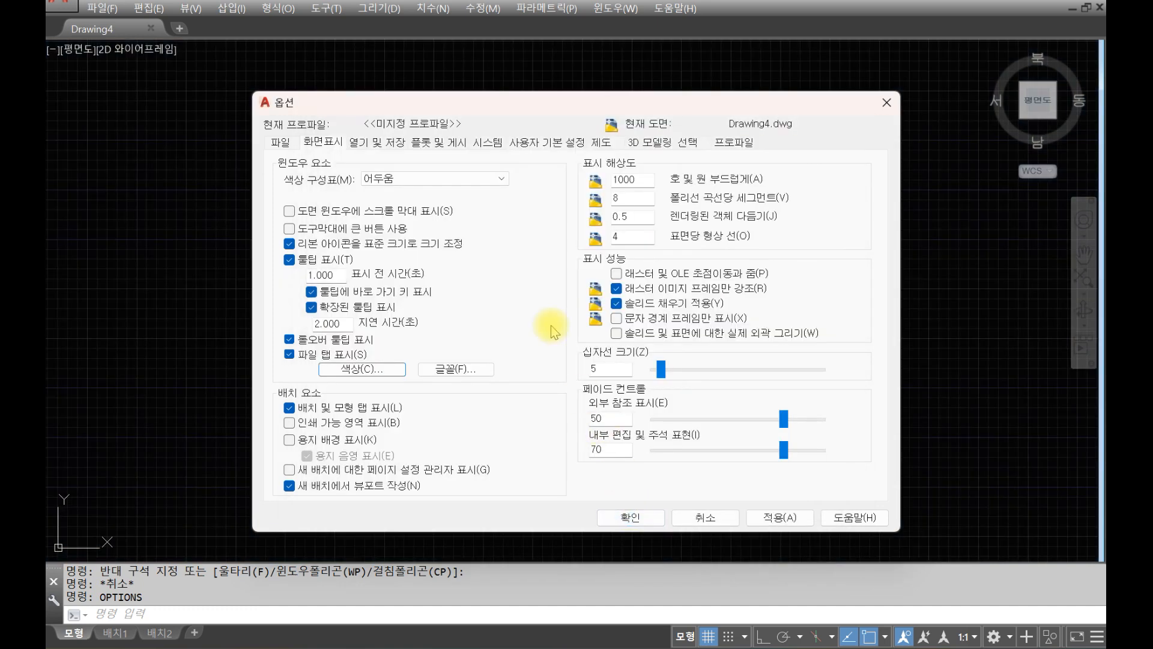
# Set the command line window font style to bold (굵게) and its size to 12, applying the change.
pyautogui.click(472, 370)
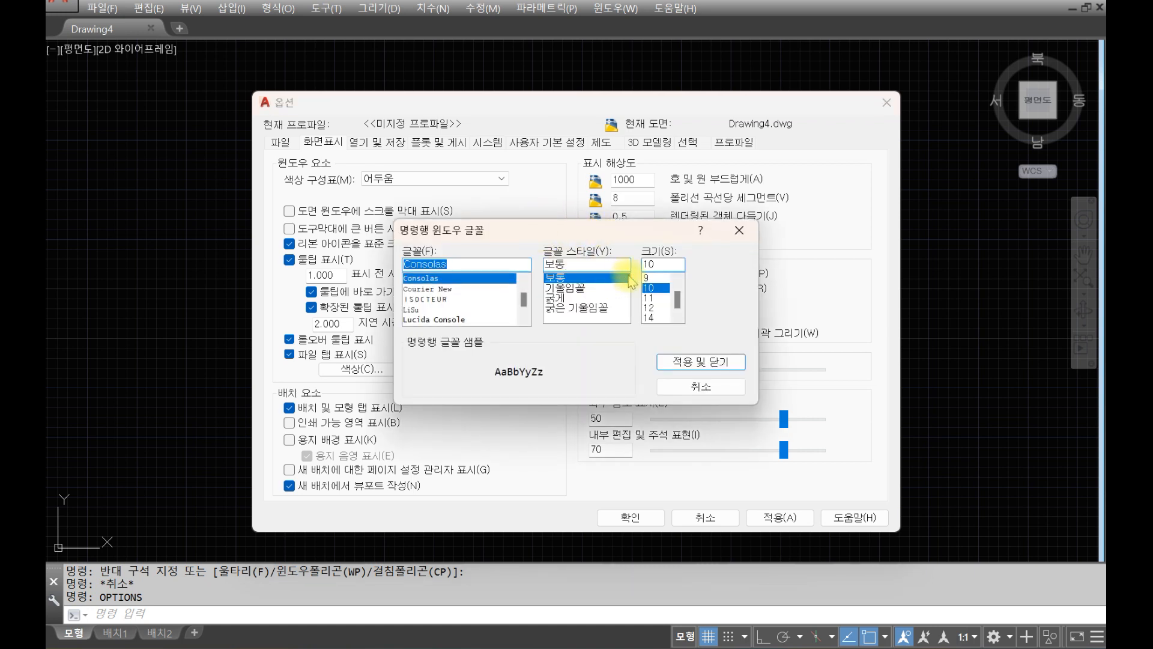
pyautogui.click(564, 298)
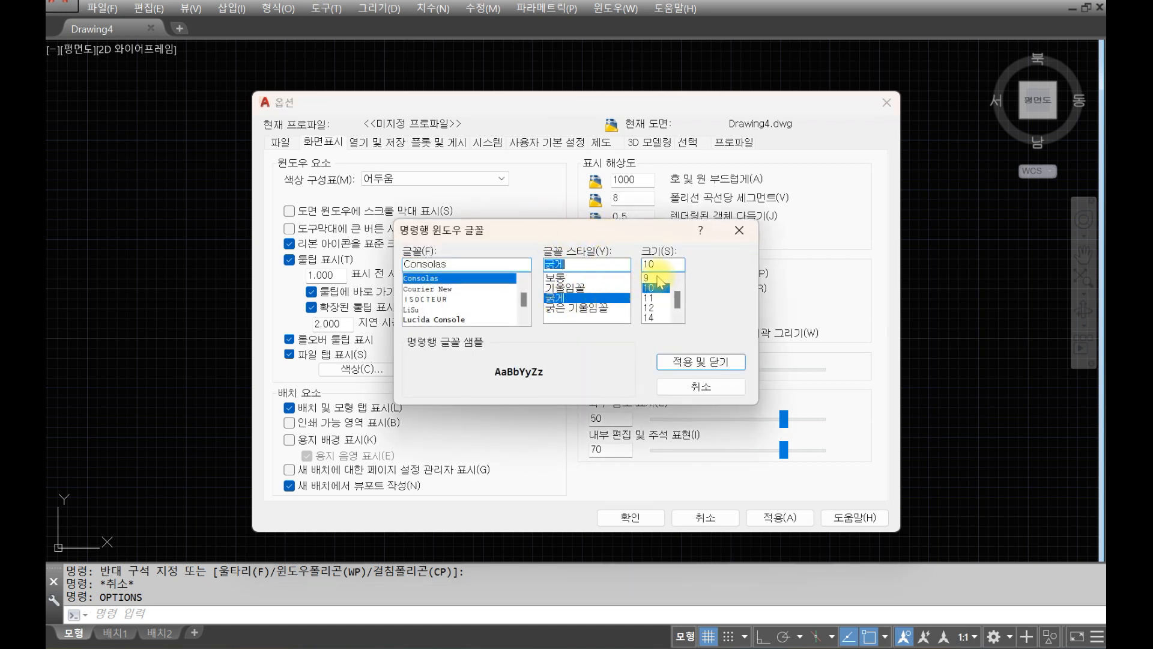
pyautogui.click(652, 308)
pyautogui.click(651, 297)
pyautogui.click(653, 308)
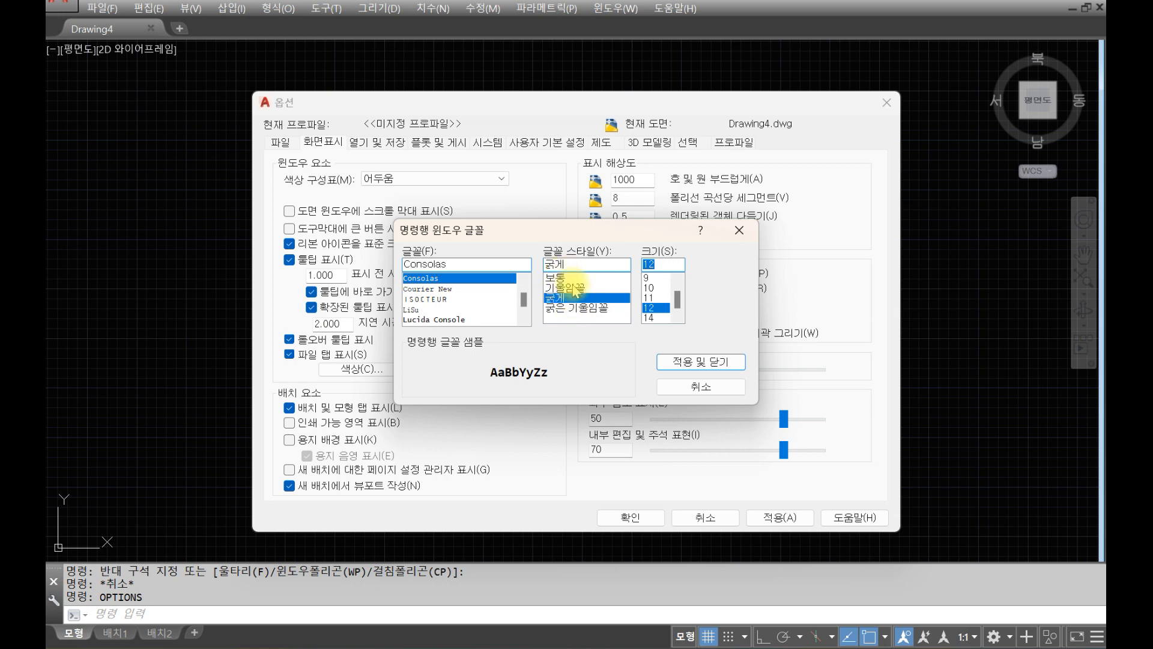
pyautogui.click(675, 361)
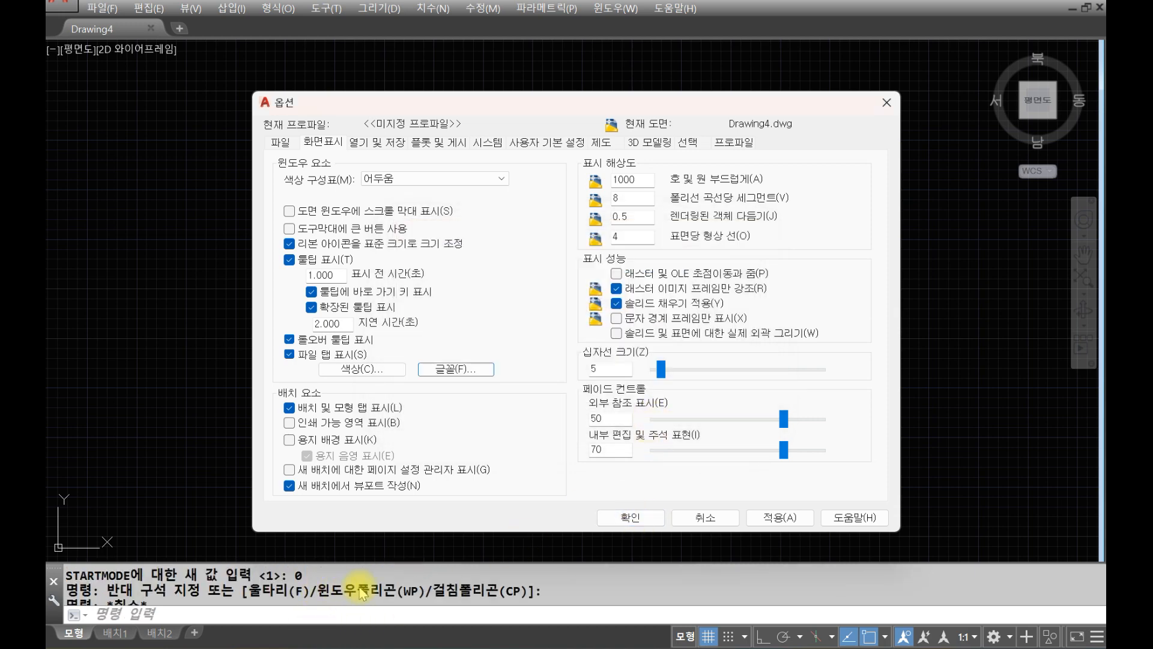
# Set the crosshair size (십자선 크기) to 50 and turn off shortcut menus in the drawing area (도면 영역의 바로 가기 메뉴).
pyautogui.moveTo(616, 369); pyautogui.dragTo(568, 381)
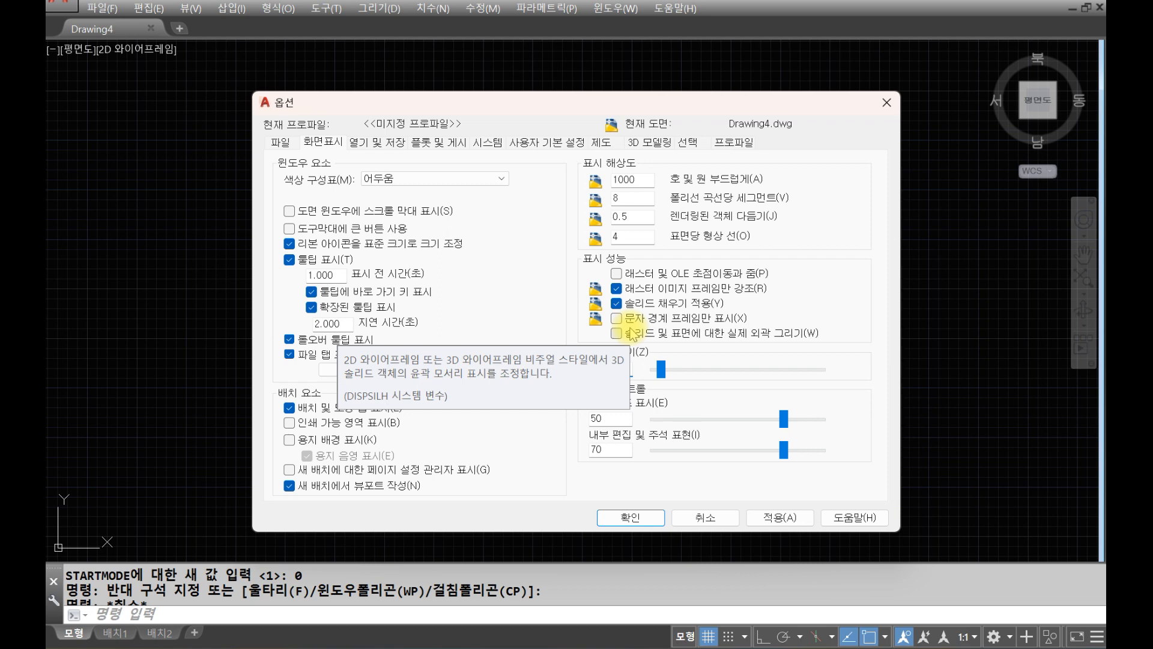
pyautogui.write('50')
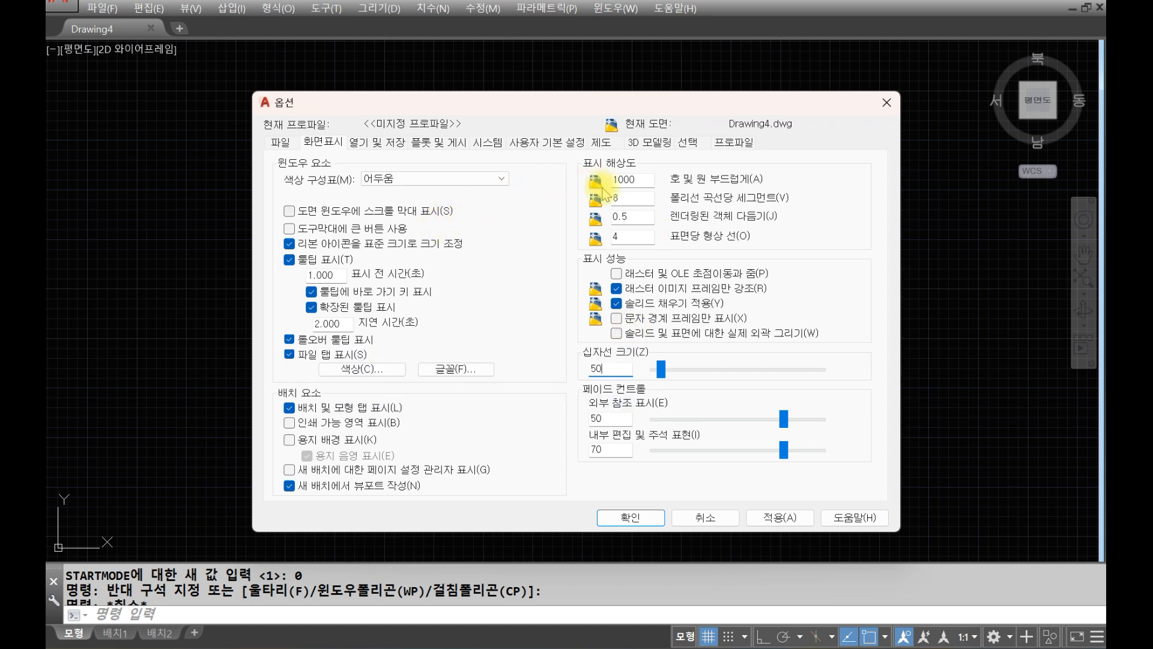
pyautogui.click(568, 145)
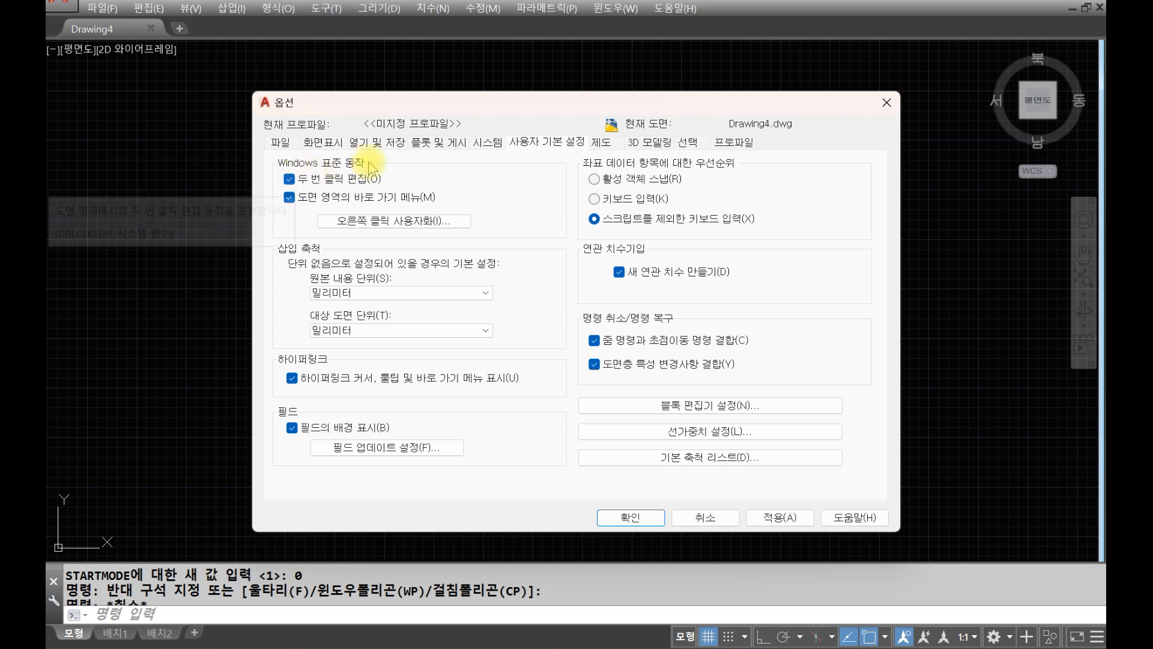
pyautogui.click(291, 198)
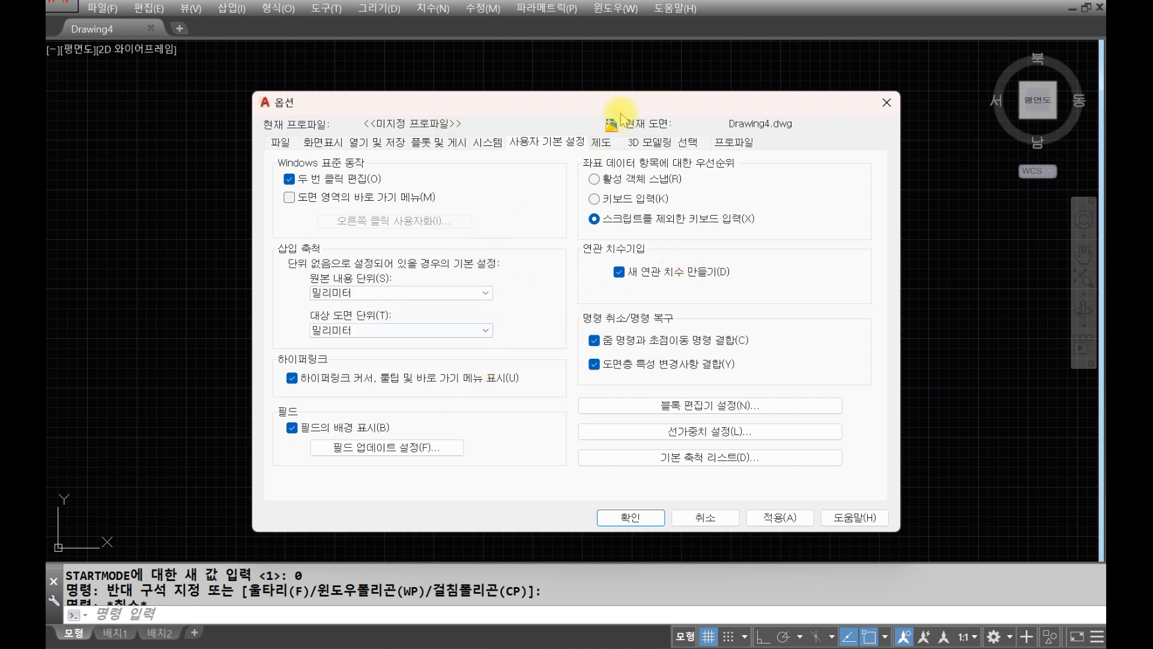
# Turn off the ViewCube display for both the 2D wireframe and all other visual styles in the 3D modeling options.
pyautogui.click(657, 143)
pyautogui.click(690, 142)
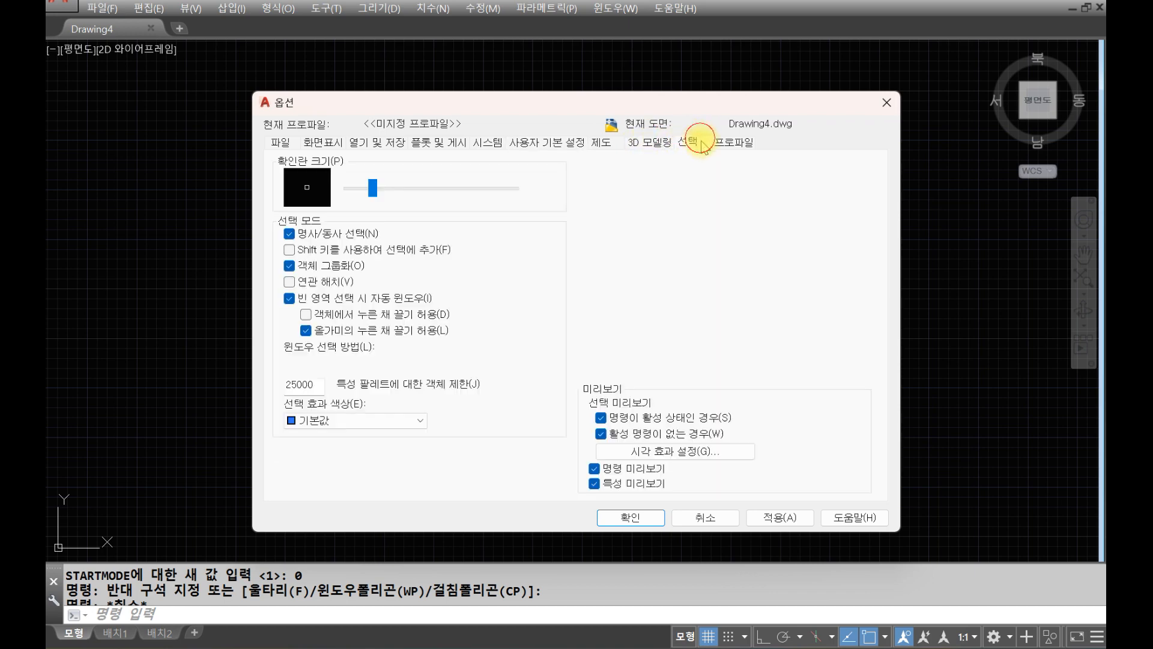
pyautogui.click(660, 143)
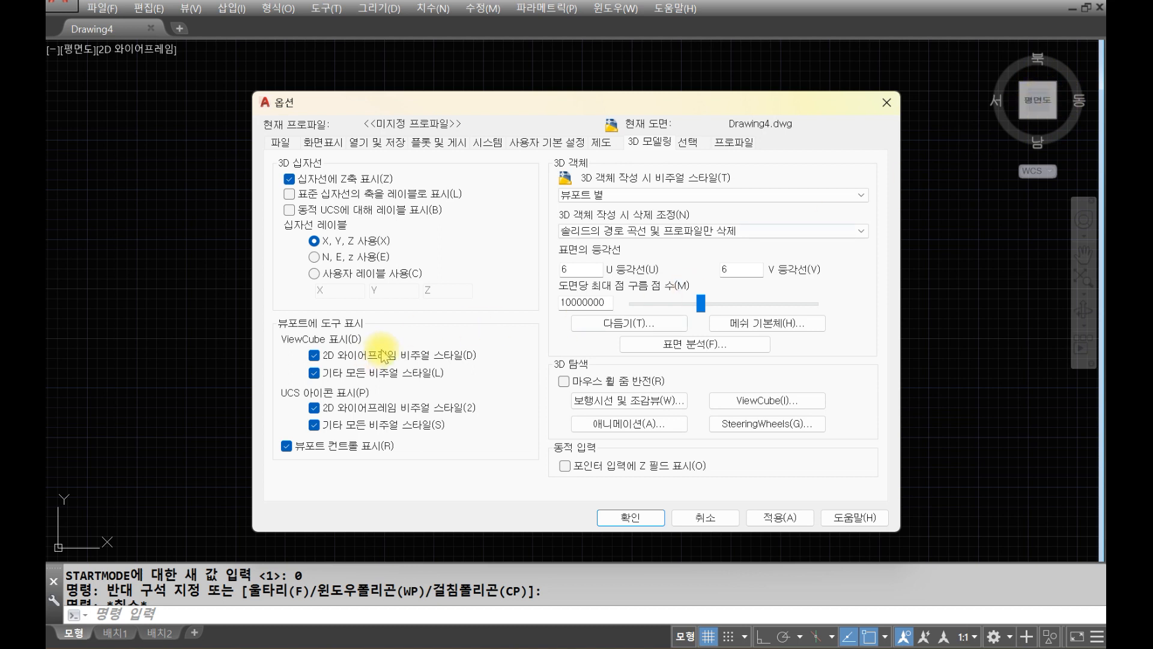
pyautogui.click(340, 361)
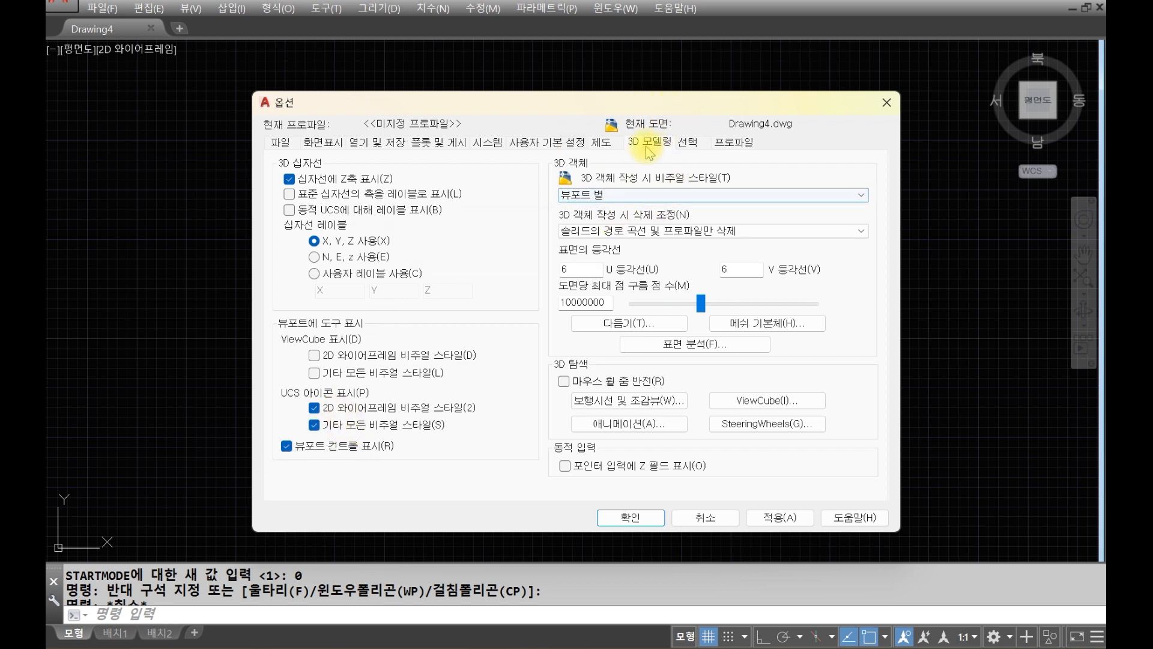
# Enlarge the pickbox size (확인란 크기) slightly and reduce the grip size (그립 크기) slightly in the selection options.
pyautogui.click(688, 143)
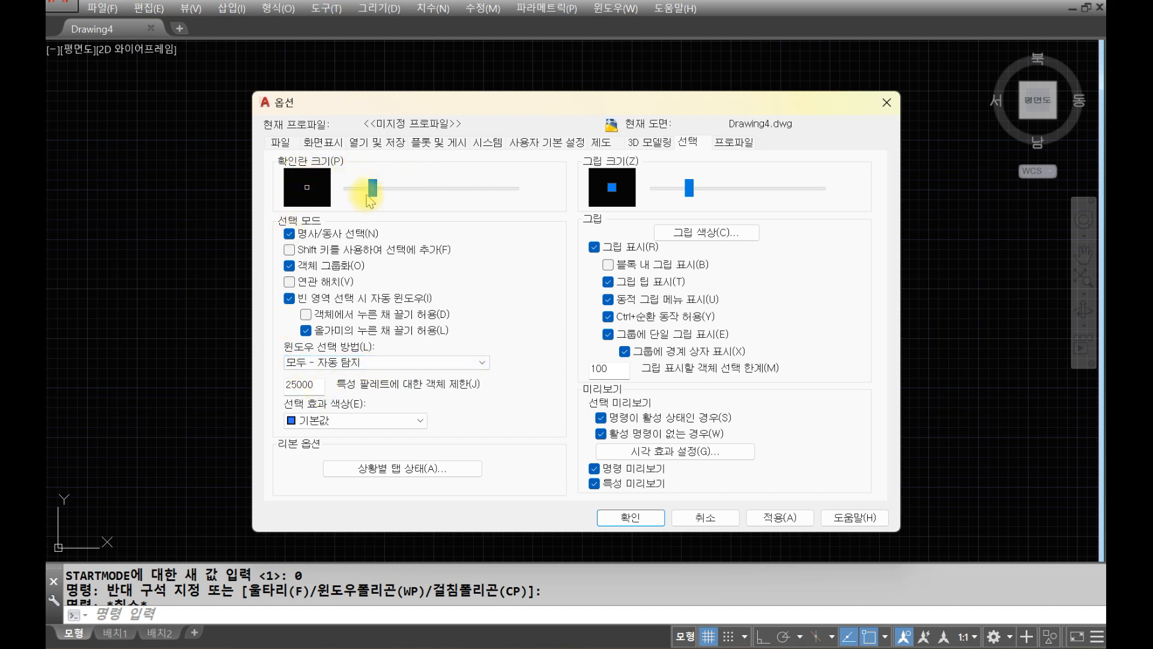
pyautogui.moveTo(401, 192); pyautogui.dragTo(393, 192)
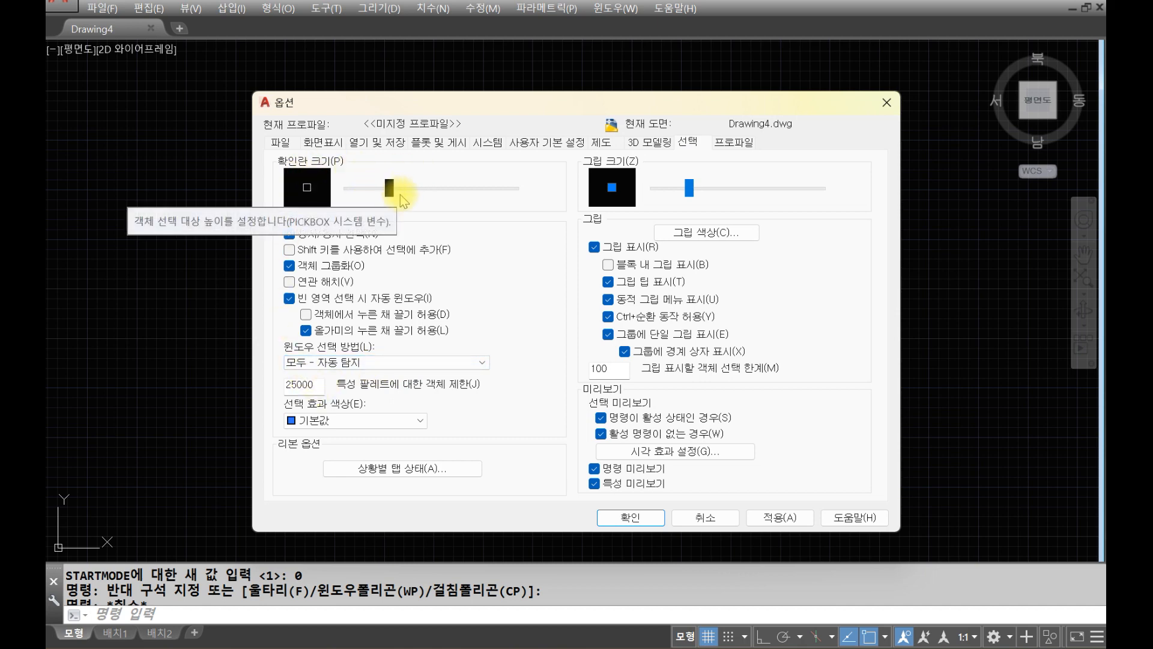
pyautogui.click(692, 191)
pyautogui.moveTo(687, 193); pyautogui.dragTo(681, 192)
# Set the window selection method (윈도우 선택 방법) to click and click (클릭 후 클릭) and accept the options.
pyautogui.click(356, 364)
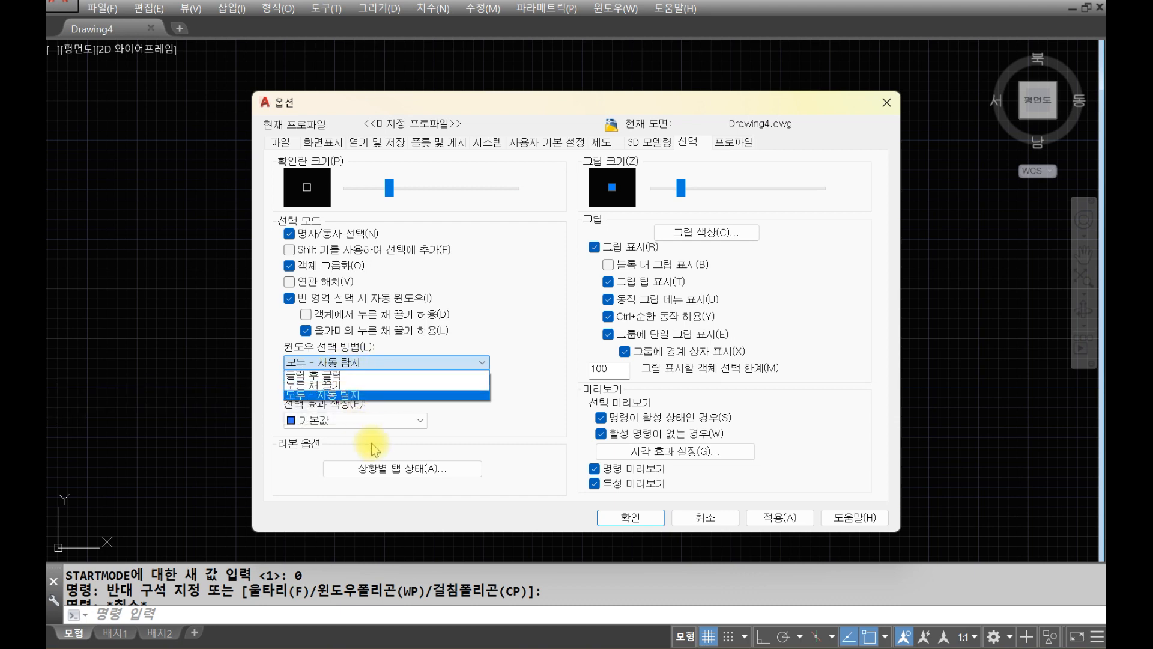
pyautogui.click(333, 374)
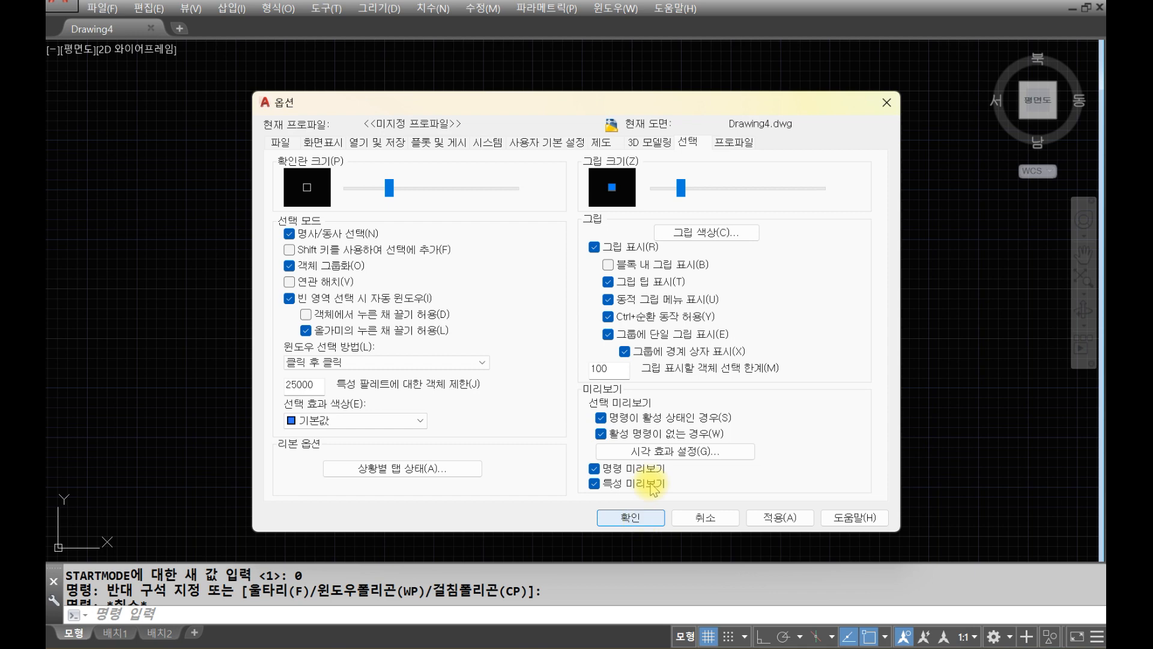
pyautogui.click(639, 522)
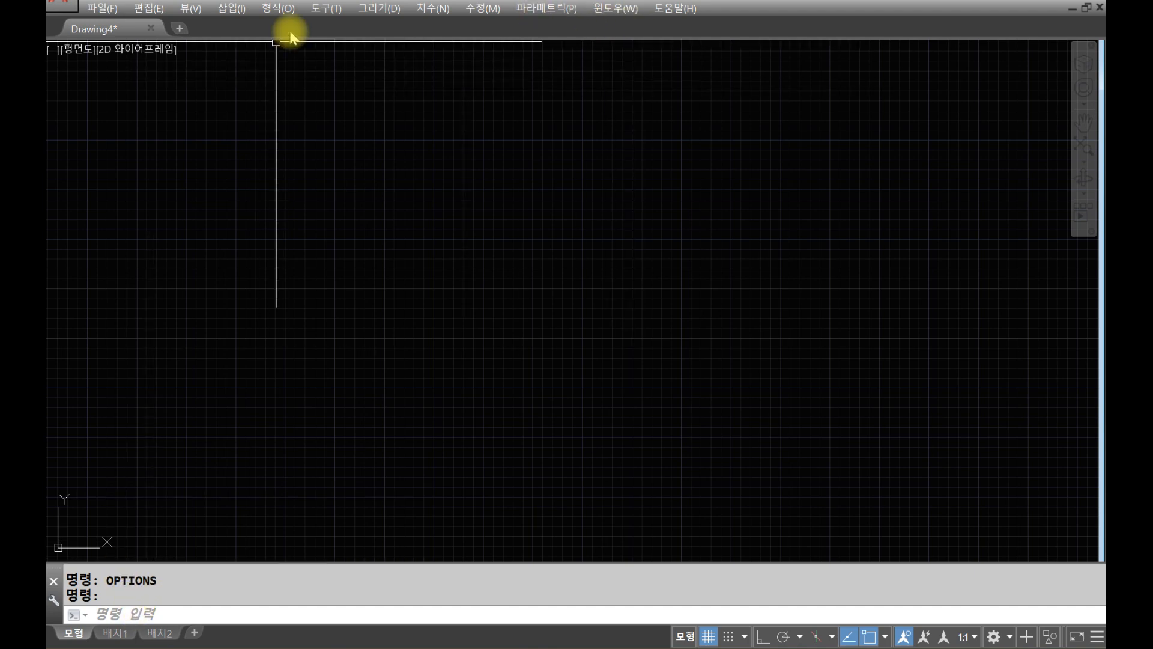
# Show the AutoCAD properties toolbar (특성) and dock it directly above the drawing area.
pyautogui.click(327, 18)
pyautogui.moveTo(493, 42)
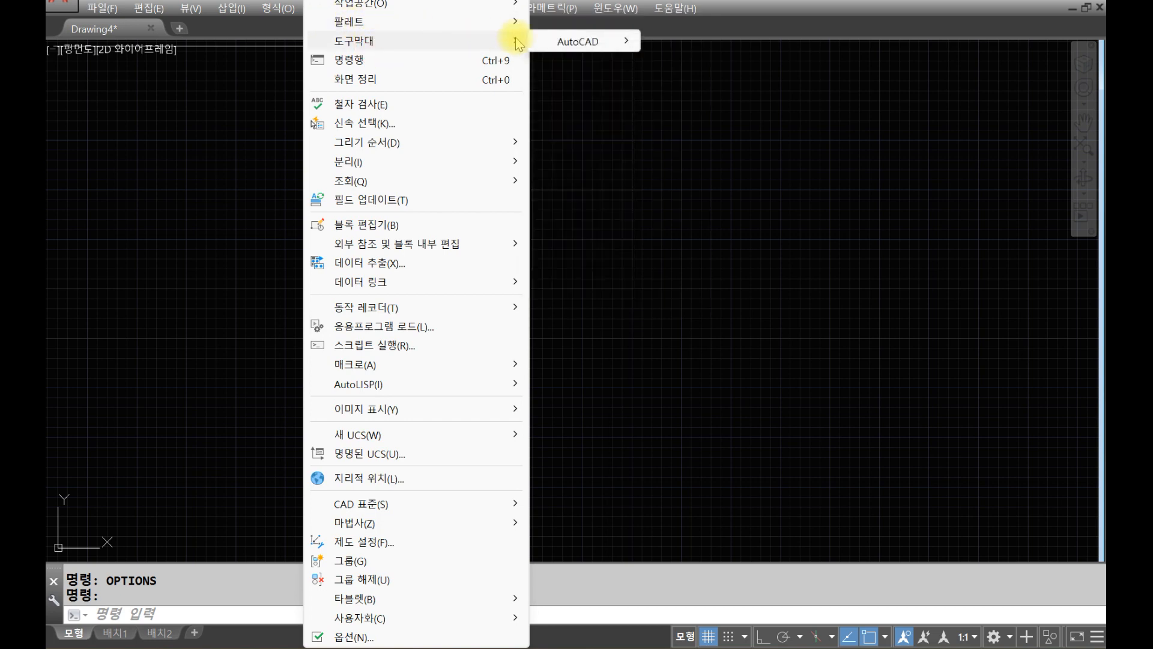
pyautogui.click(572, 48)
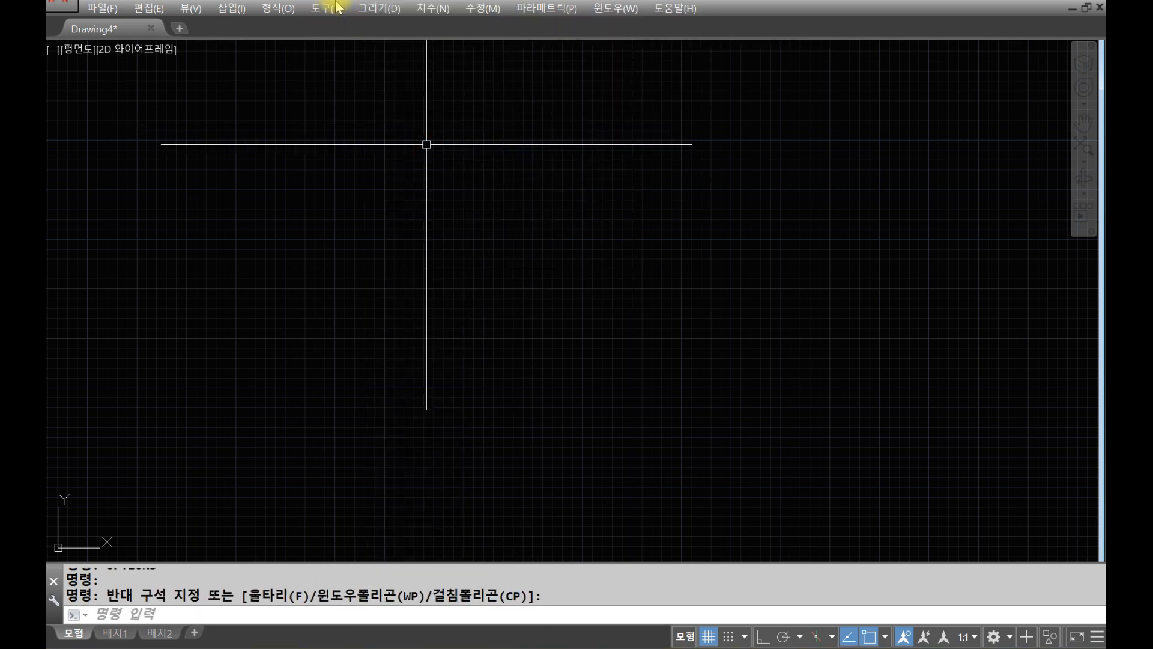
pyautogui.click(338, 8)
pyautogui.moveTo(420, 40)
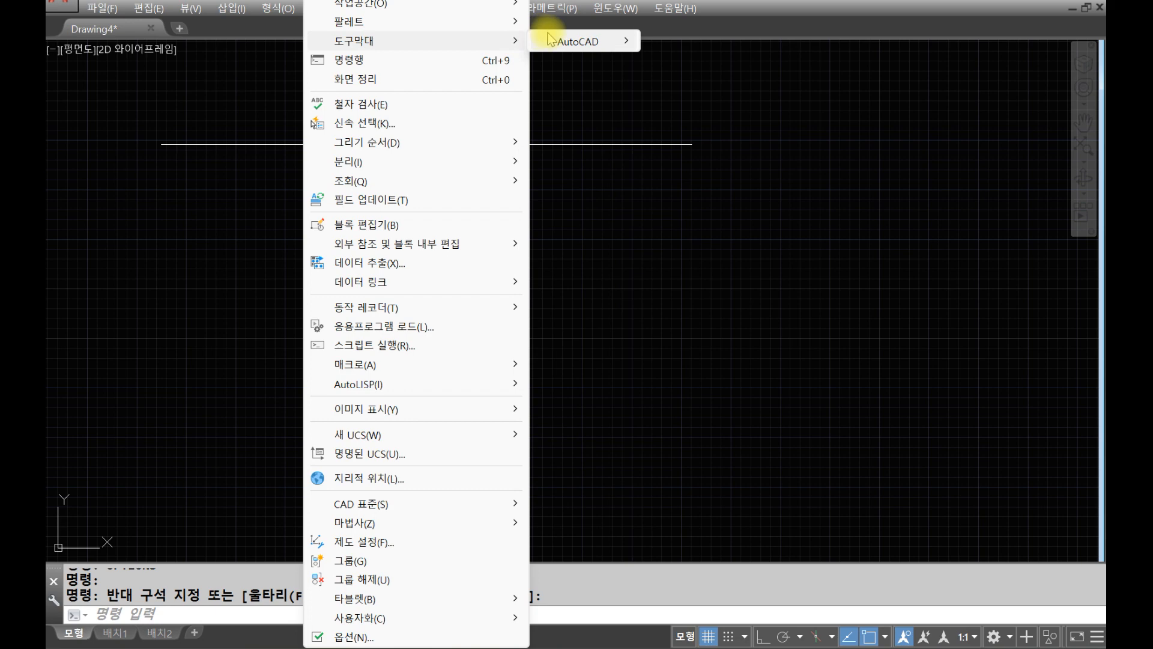
pyautogui.moveTo(577, 42)
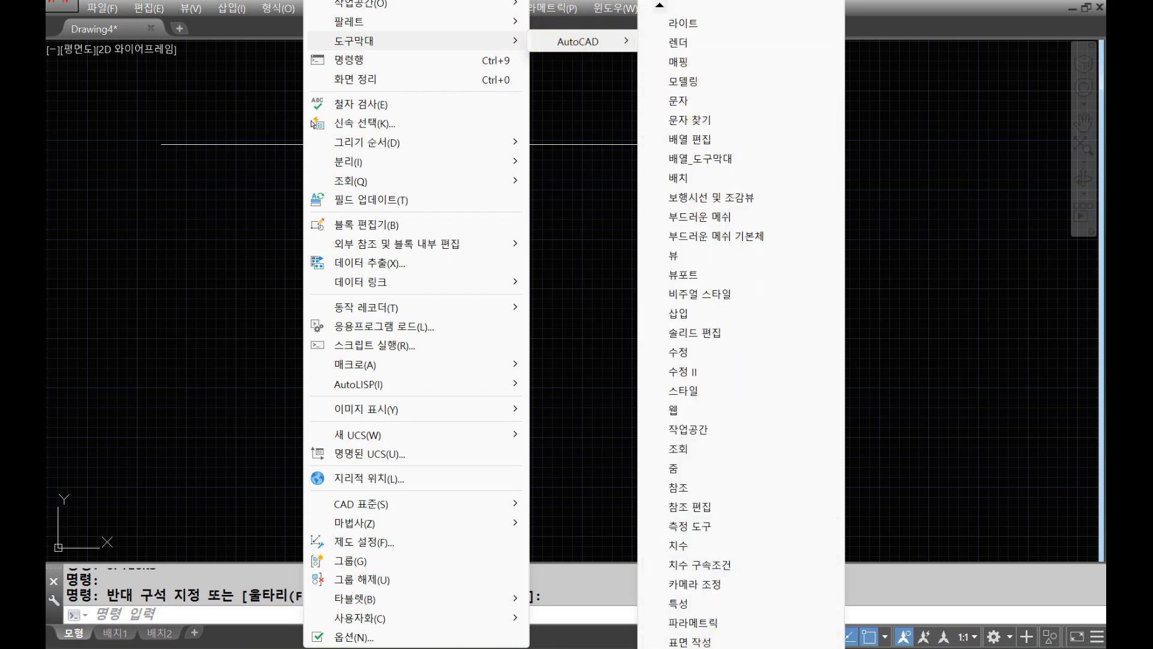
pyautogui.scroll(-1, 729, 618)
pyautogui.click(698, 584)
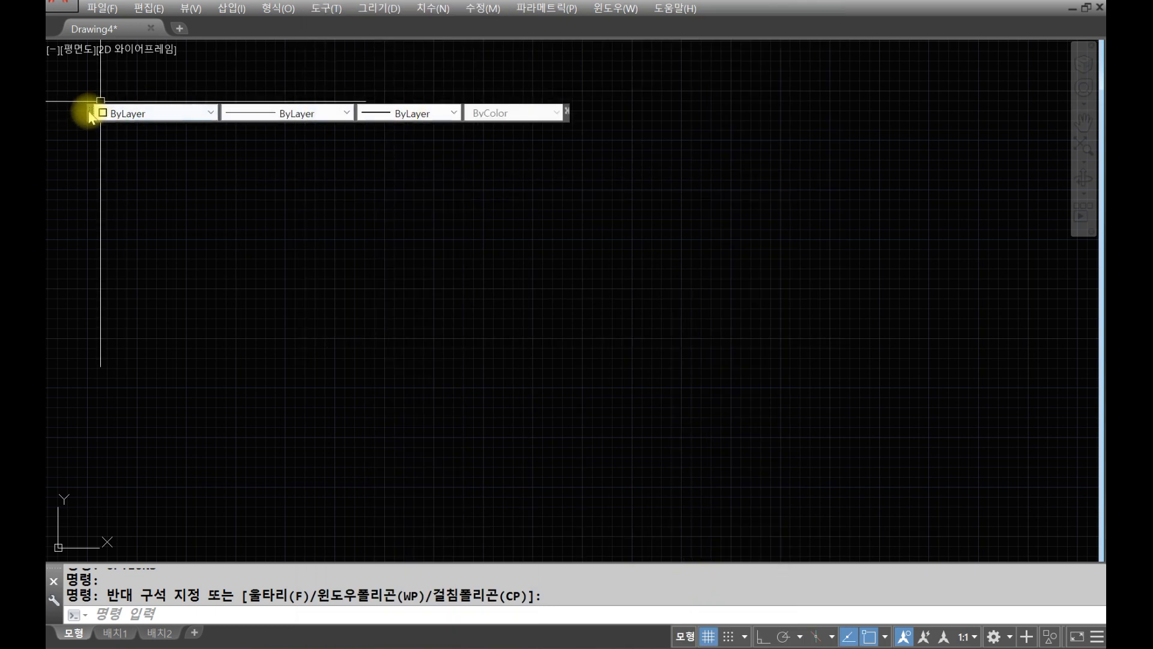
pyautogui.moveTo(93, 113); pyautogui.dragTo(80, 43)
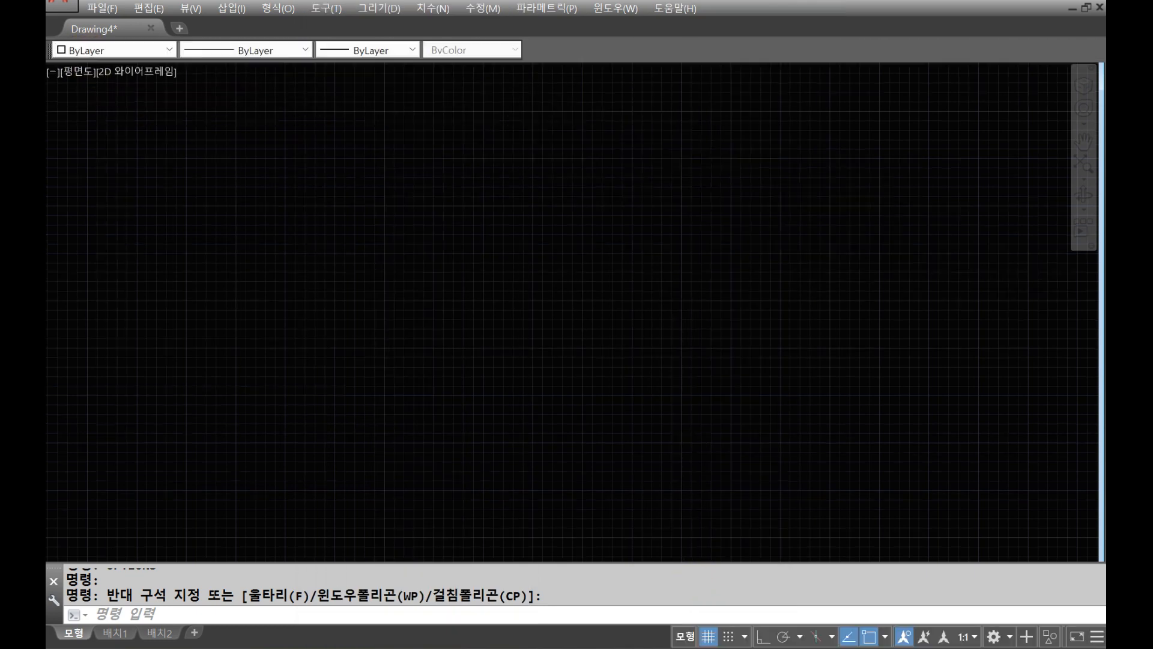
# Unlock the position of docked windows (고정 윈도우).
pyautogui.rightClick(582, 47)
pyautogui.moveTo(667, 55)
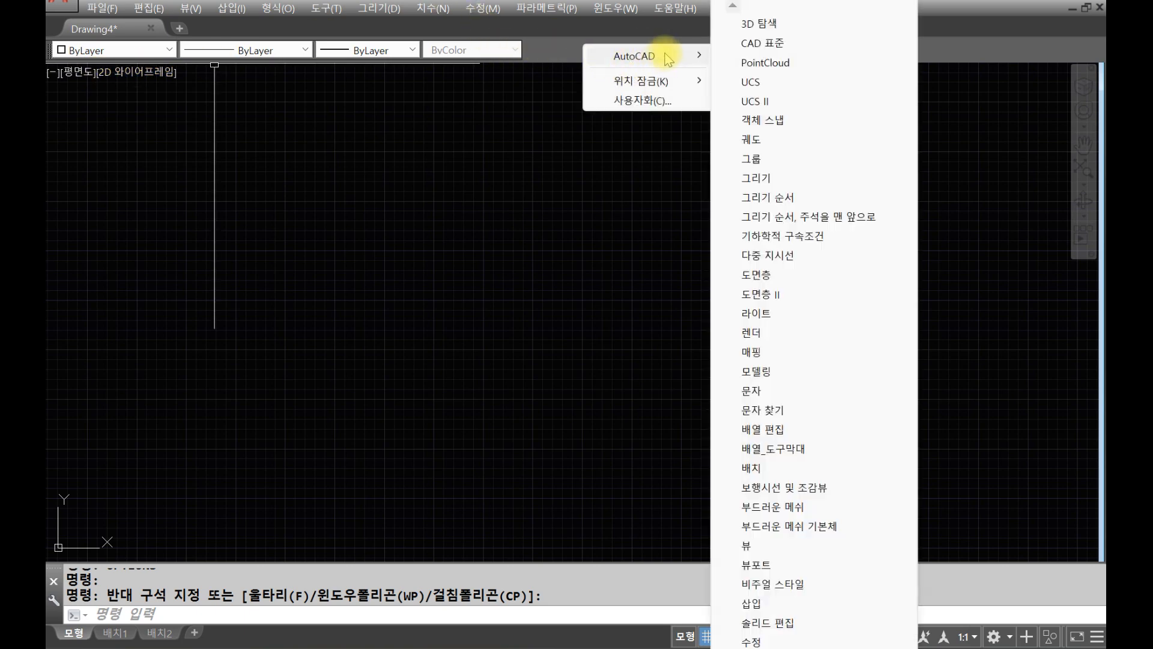
pyautogui.moveTo(679, 79)
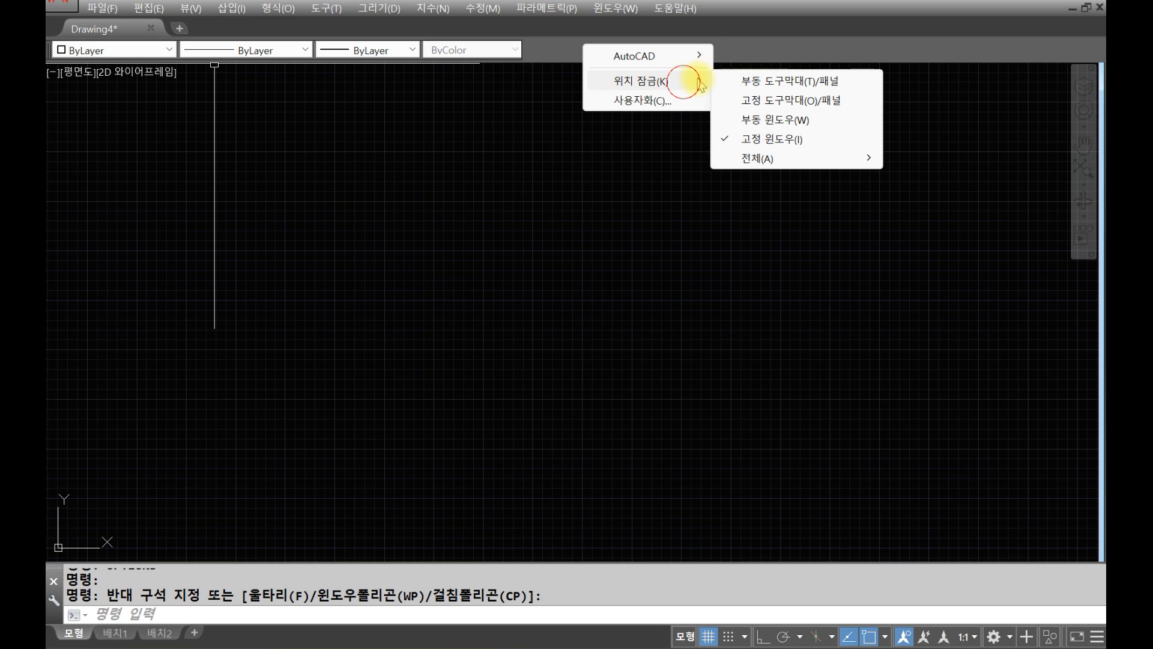
pyautogui.click(769, 140)
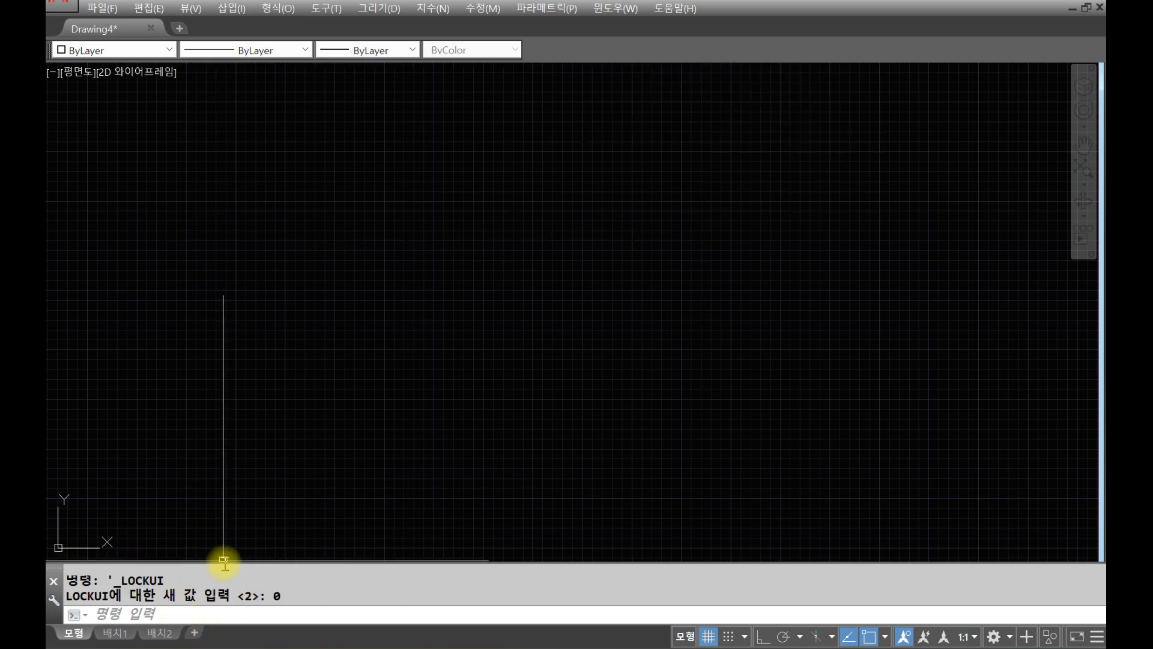
# Enlarge the docked command window upward to show about four lines of command history, cancelling any stray selection.
pyautogui.click(224, 557)
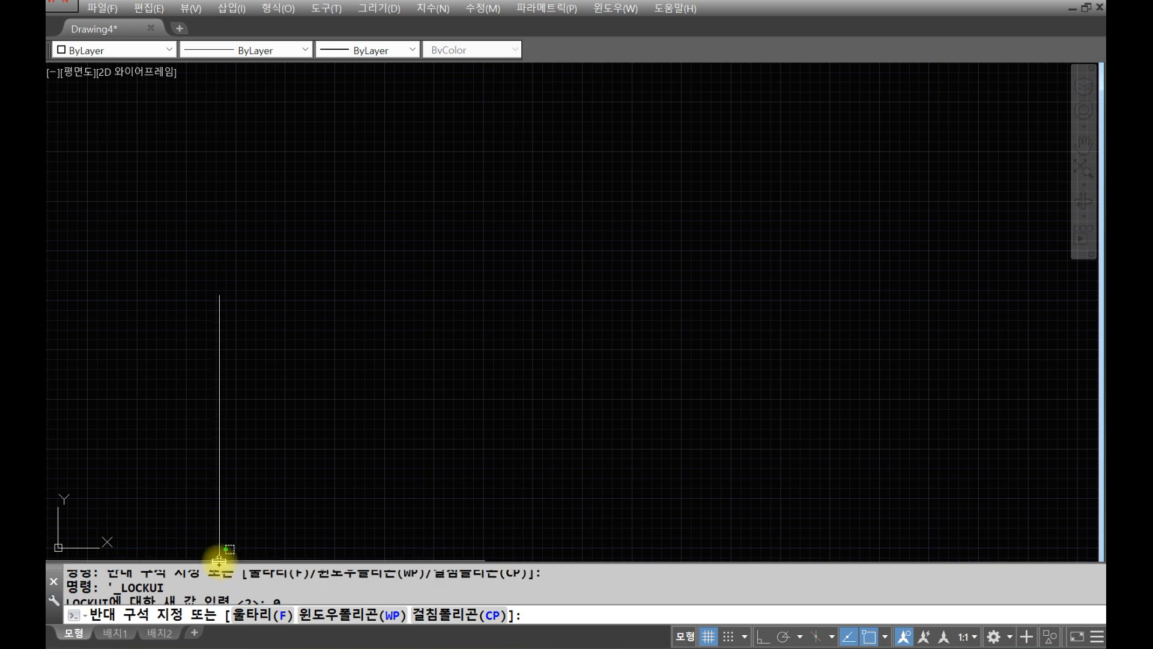
pyautogui.moveTo(219, 563); pyautogui.dragTo(219, 531)
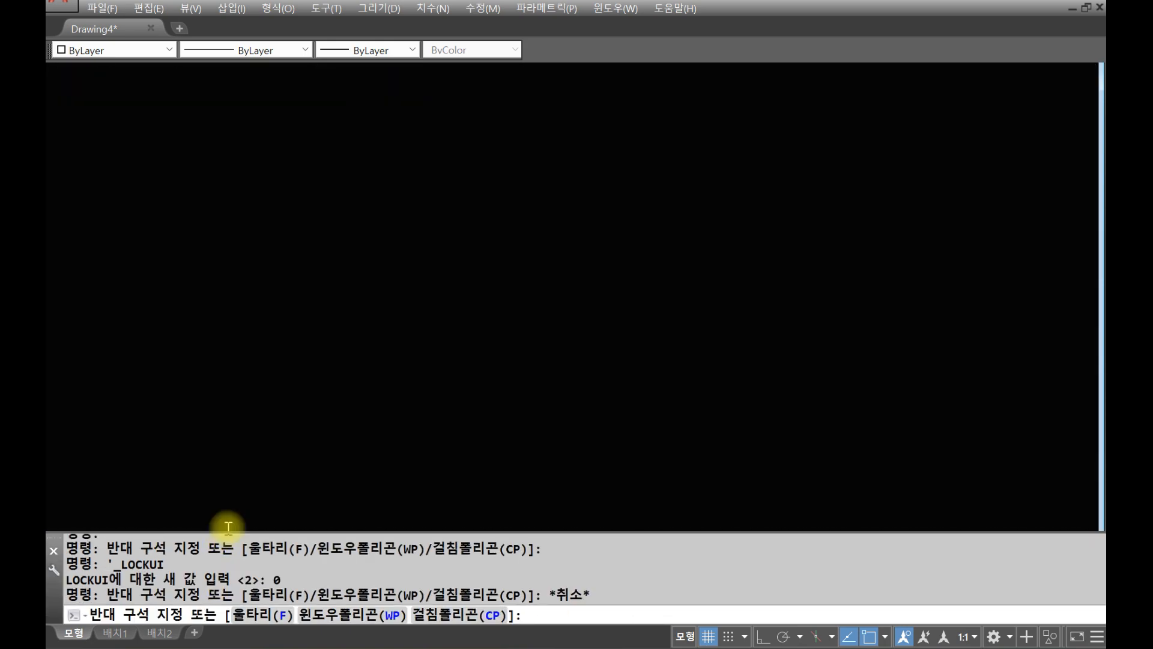
pyautogui.click(280, 392)
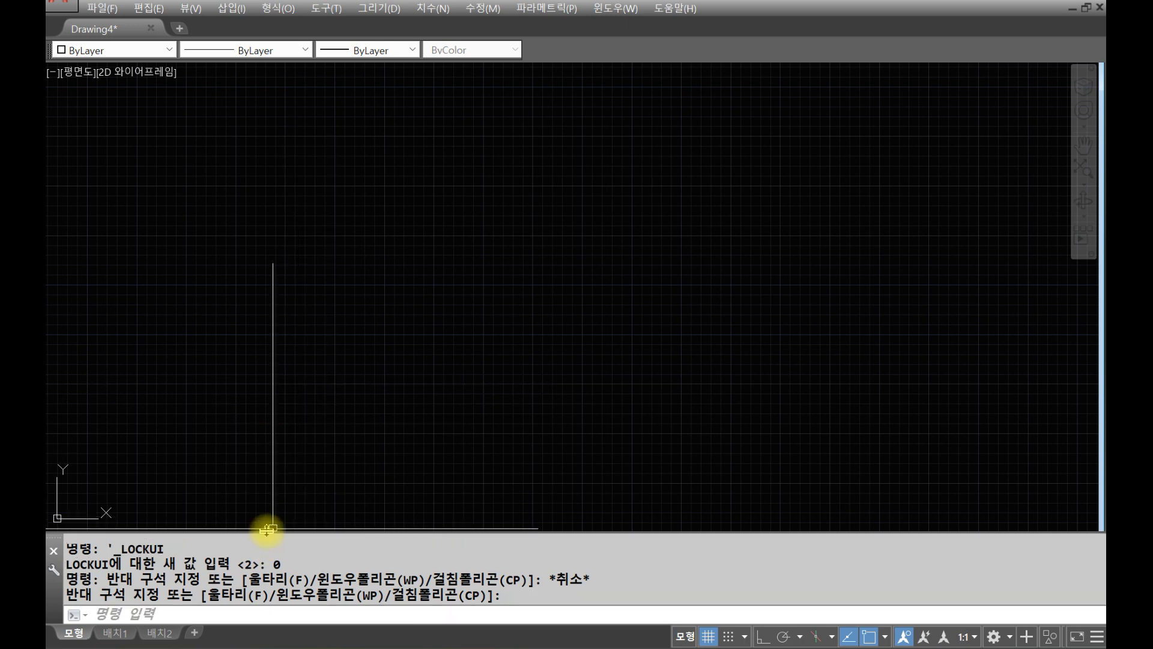
pyautogui.moveTo(268, 531); pyautogui.dragTo(270, 533)
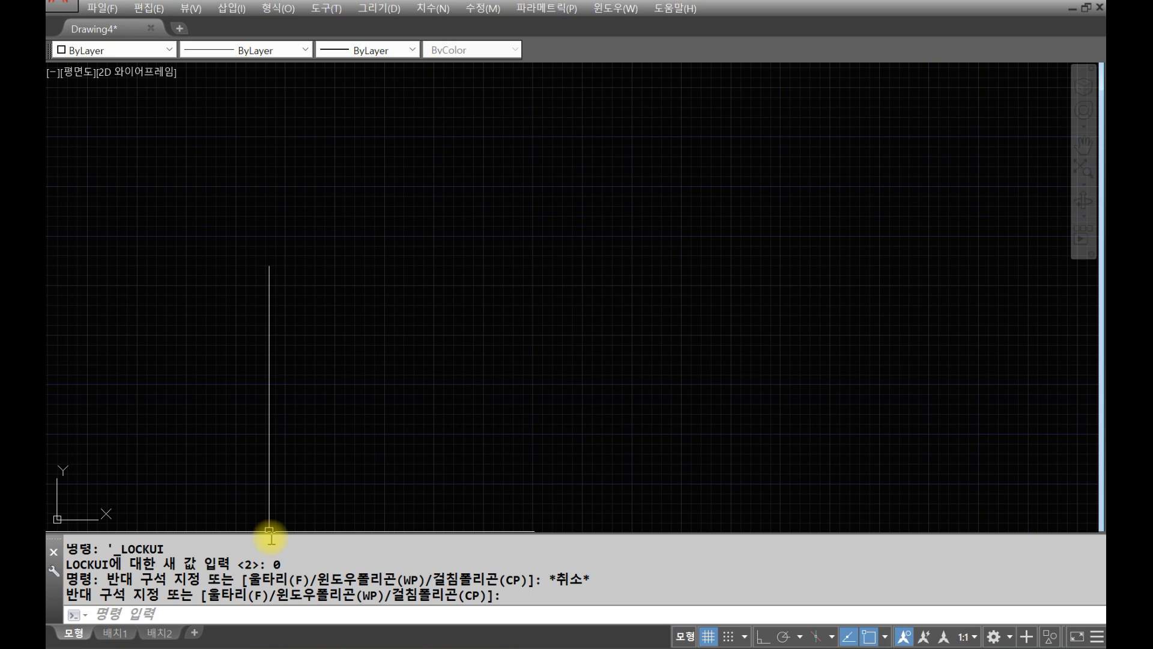
pyautogui.moveTo(268, 532); pyautogui.dragTo(271, 516)
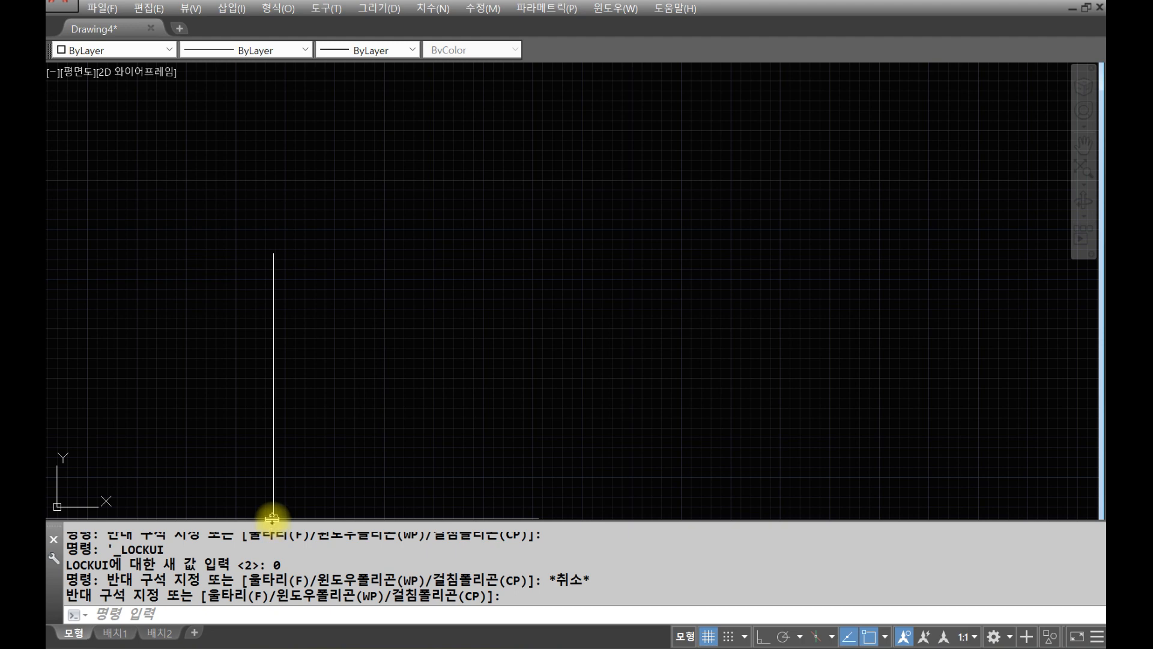
pyautogui.moveTo(272, 518); pyautogui.dragTo(274, 526)
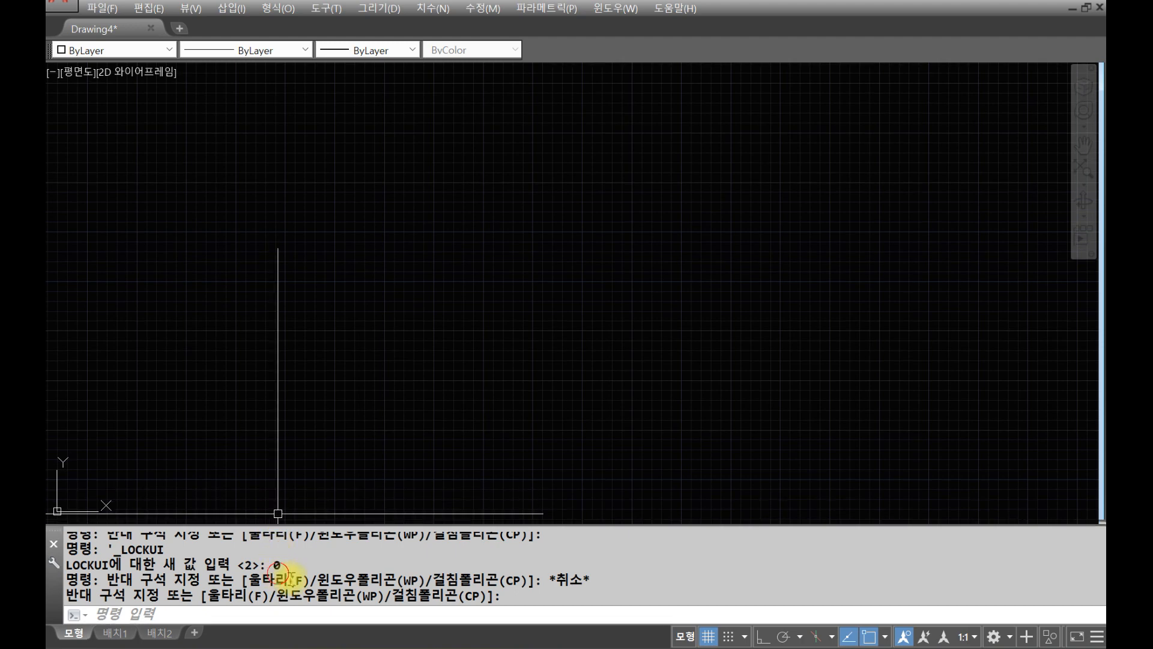
pyautogui.press('Escape')
pyautogui.press('Escape')
pyautogui.press('Escape')
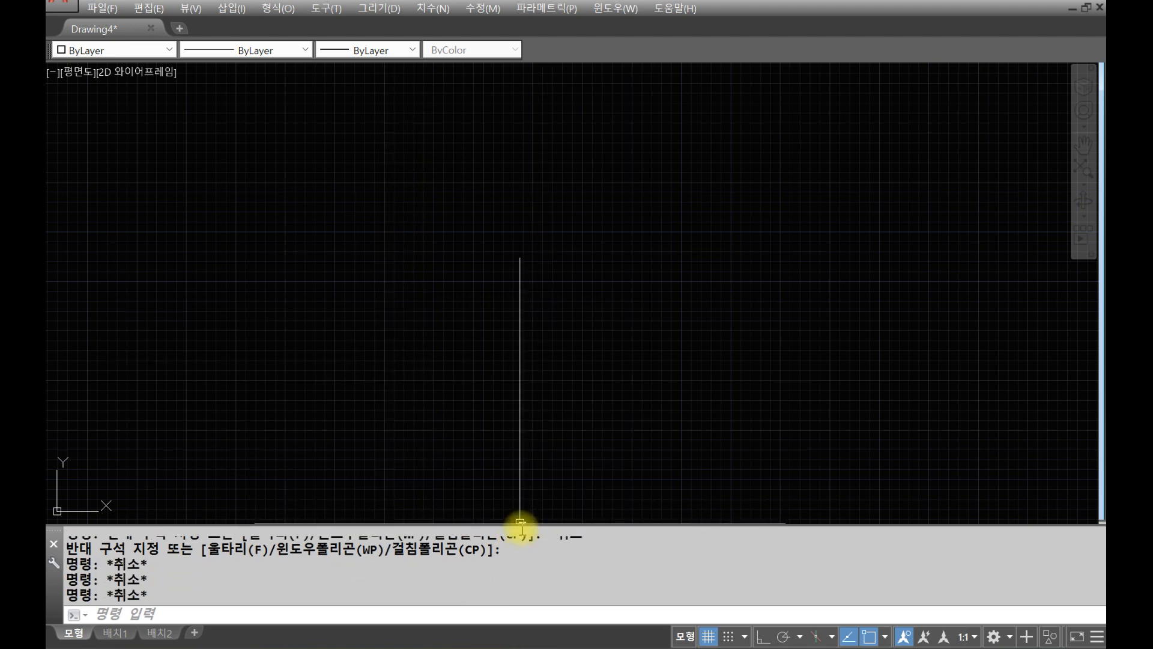
pyautogui.moveTo(520, 525)
pyautogui.mouseDown()
pyautogui.moveTo(522, 539)
pyautogui.moveTo(535, 529)
pyautogui.mouseUp()
pyautogui.click(544, 421)
pyautogui.click(652, 139)
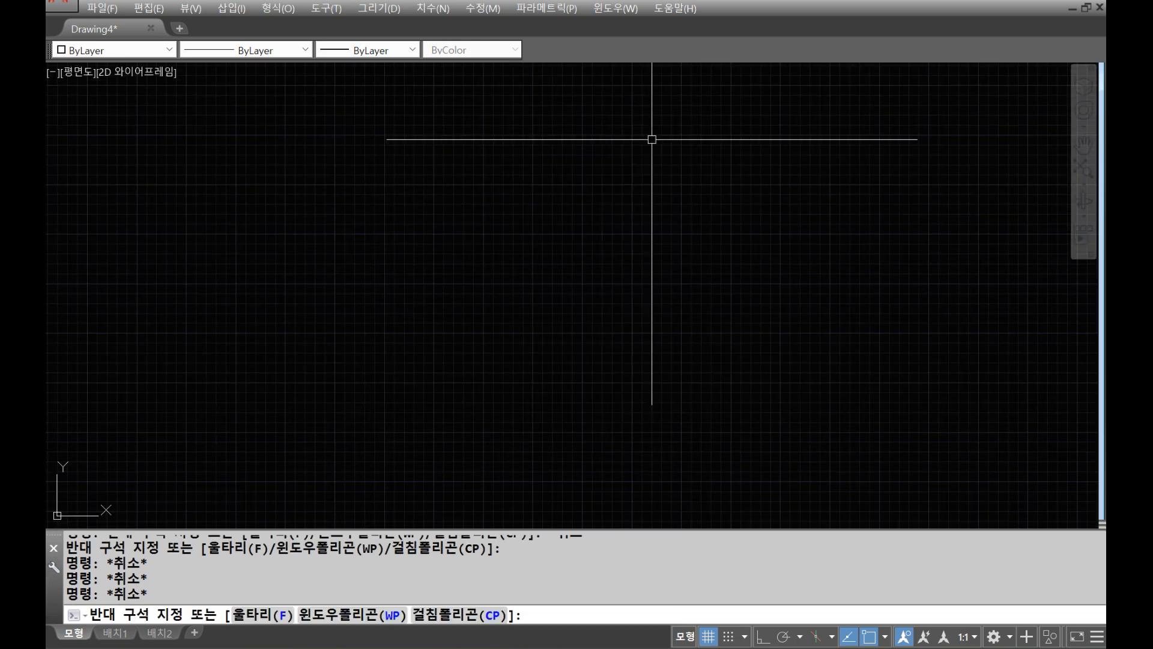
pyautogui.press('Escape')
# Lock the position of docked windows (고정 윈도우) again.
pyautogui.rightClick(610, 58)
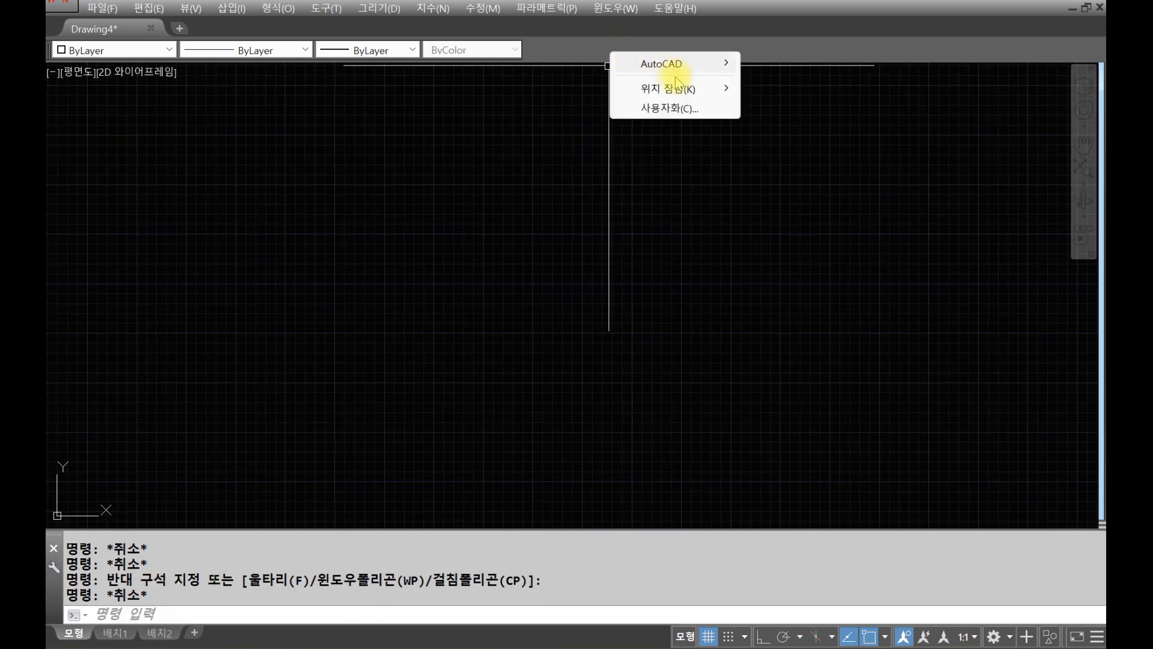
pyautogui.moveTo(720, 88)
pyautogui.click(790, 146)
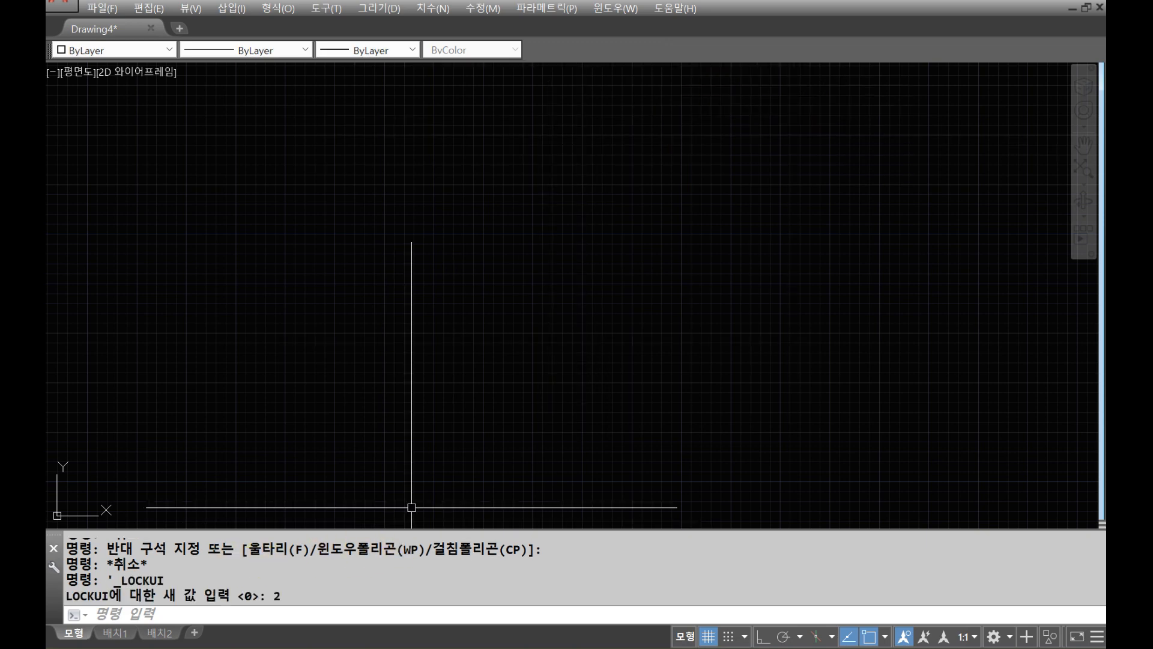
# Try to resize the locked command window by its upper edge, cancelling any stray selection.
pyautogui.moveTo(409, 540)
pyautogui.mouseDown()
pyautogui.moveTo(409, 567)
pyautogui.moveTo(410, 517)
pyautogui.mouseUp()
pyautogui.moveTo(422, 563); pyautogui.dragTo(391, 520)
pyautogui.click(518, 240)
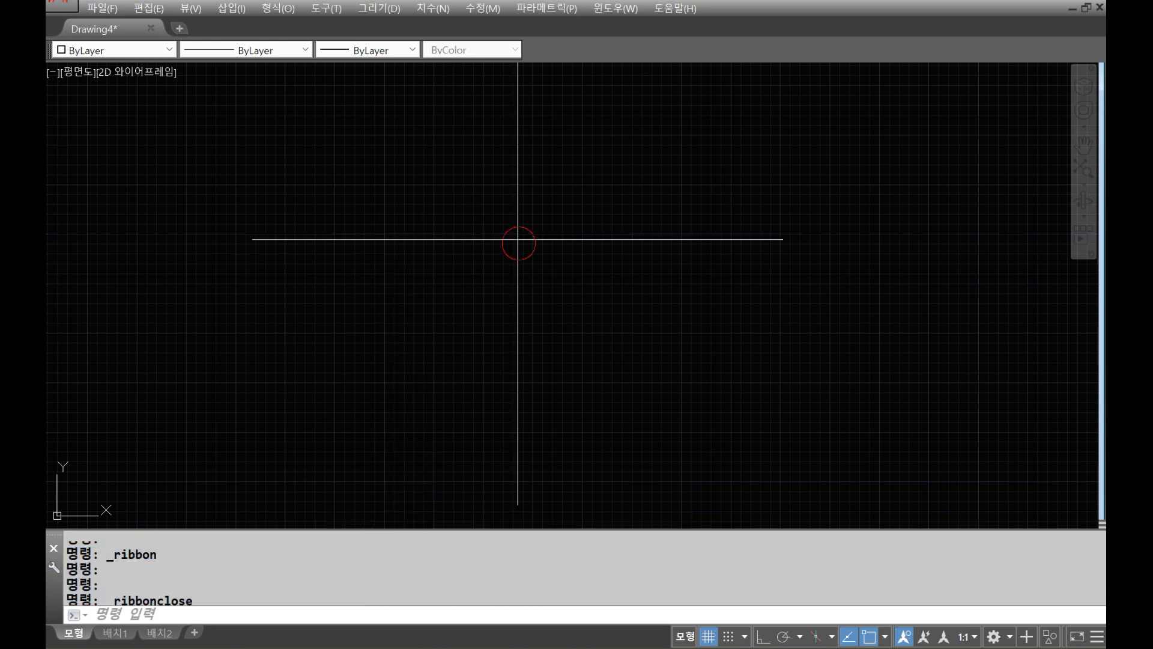
pyautogui.press('Escape')
pyautogui.press('Escape')
pyautogui.press('Escape')
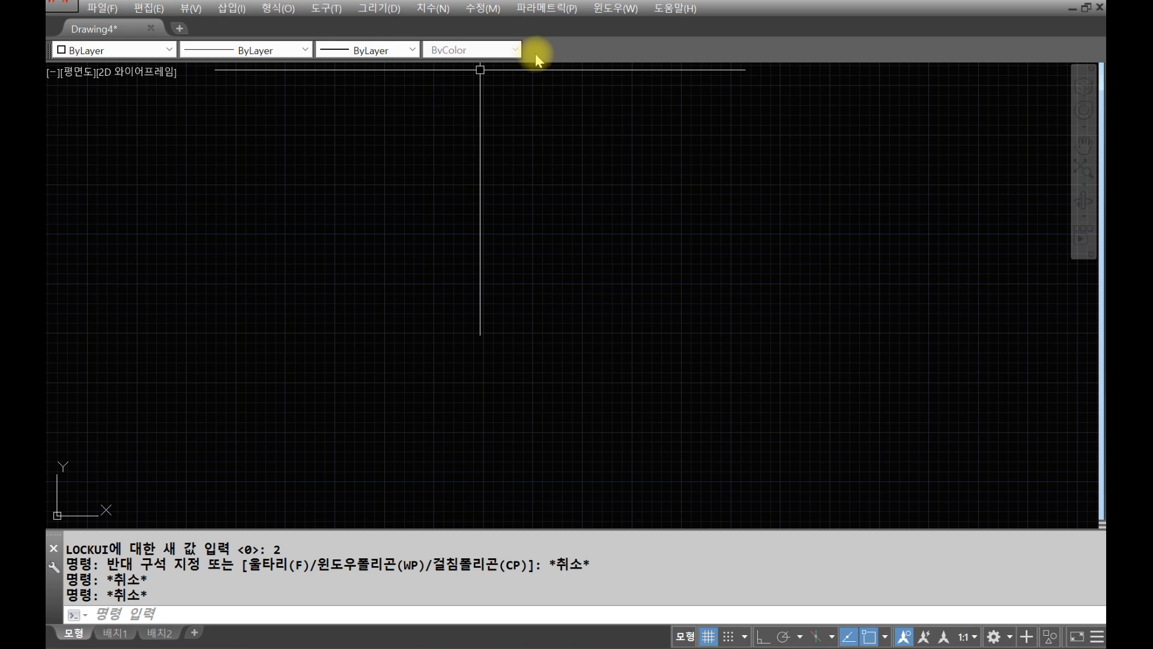
# Hide the docked properties toolbar (특성) above the drawing area.
pyautogui.rightClick(548, 54)
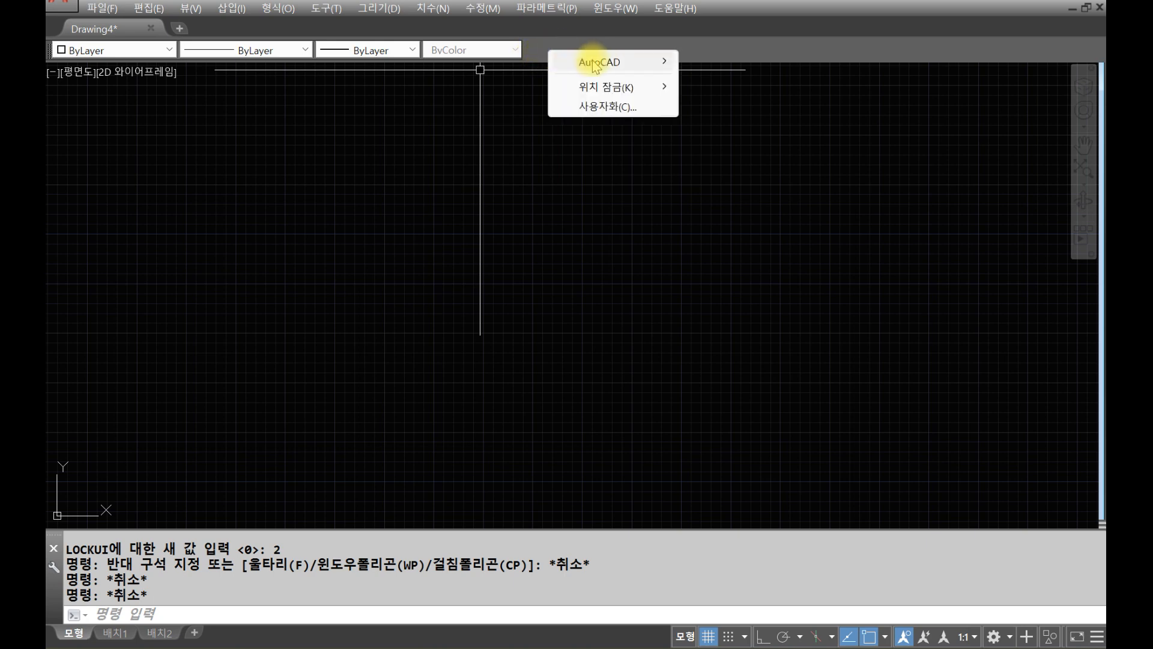
pyautogui.moveTo(595, 61)
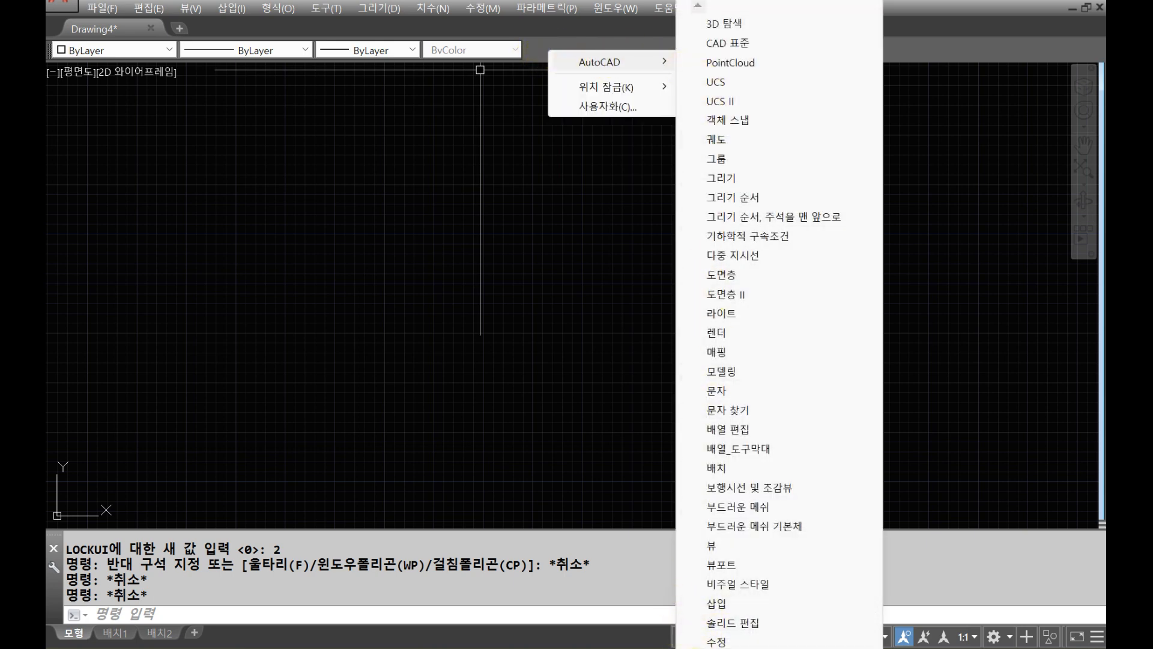
pyautogui.scroll(-5, 774, 332)
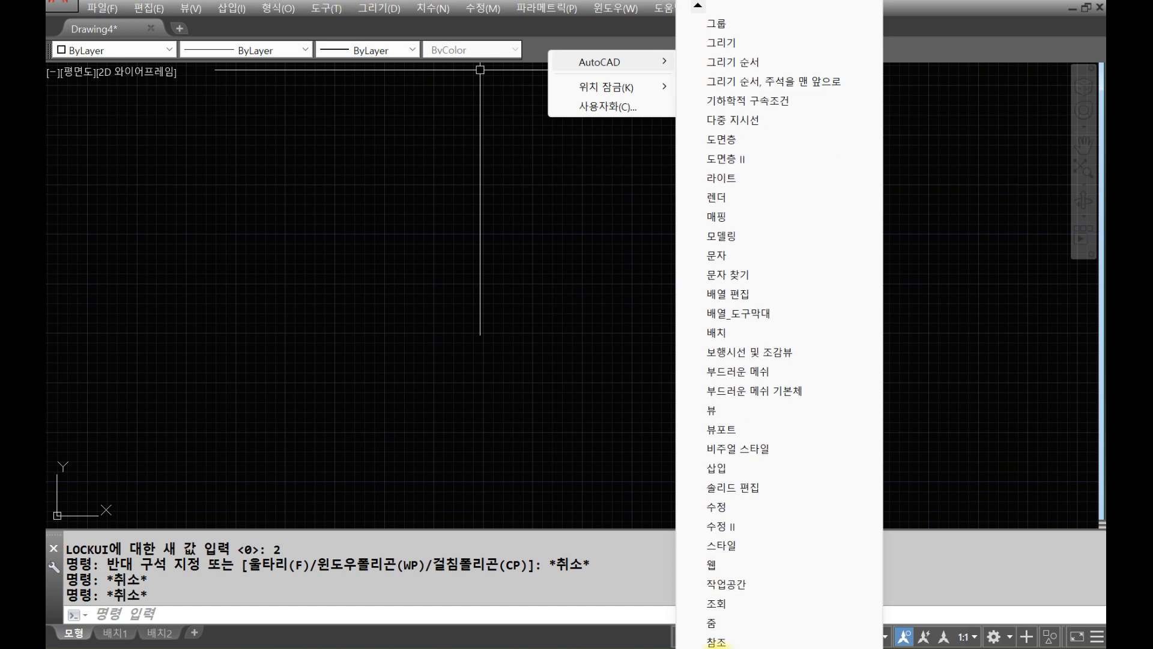
pyautogui.scroll(-6, 699, 582)
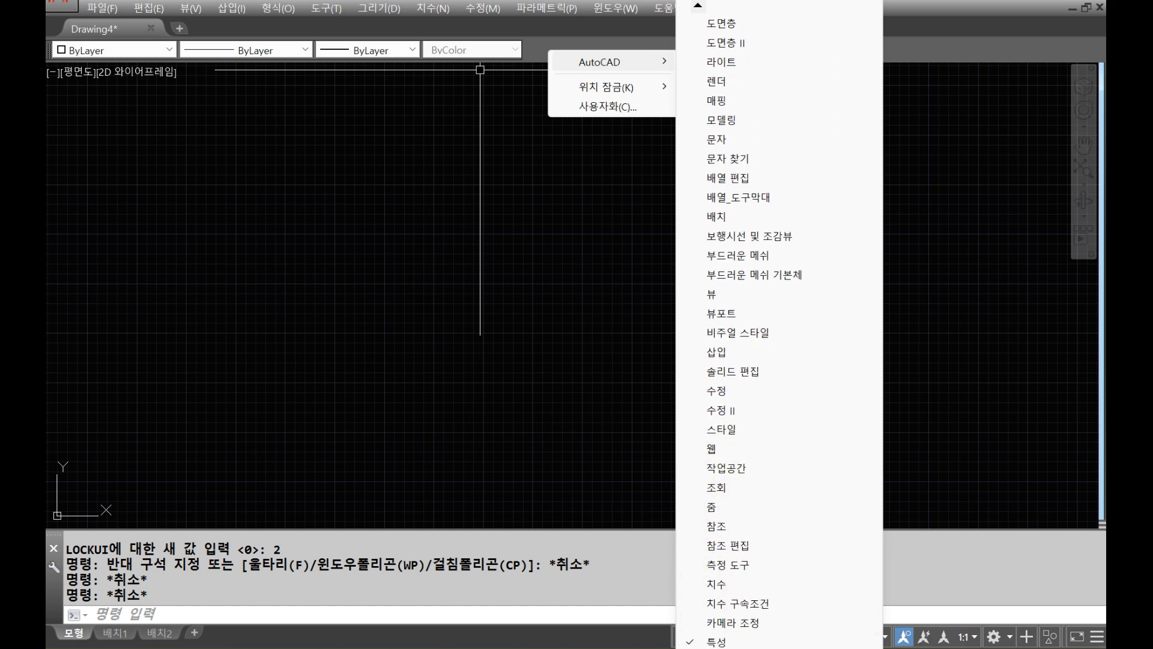
pyautogui.click(699, 582)
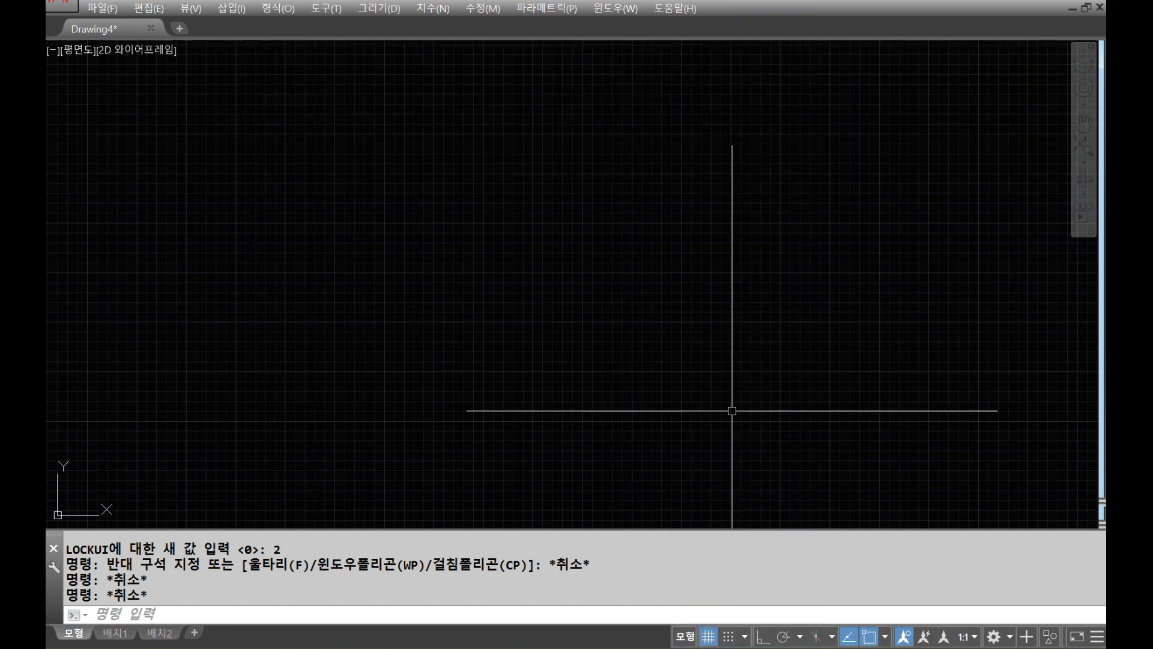
pyautogui.click(531, 213)
pyautogui.click(719, 283)
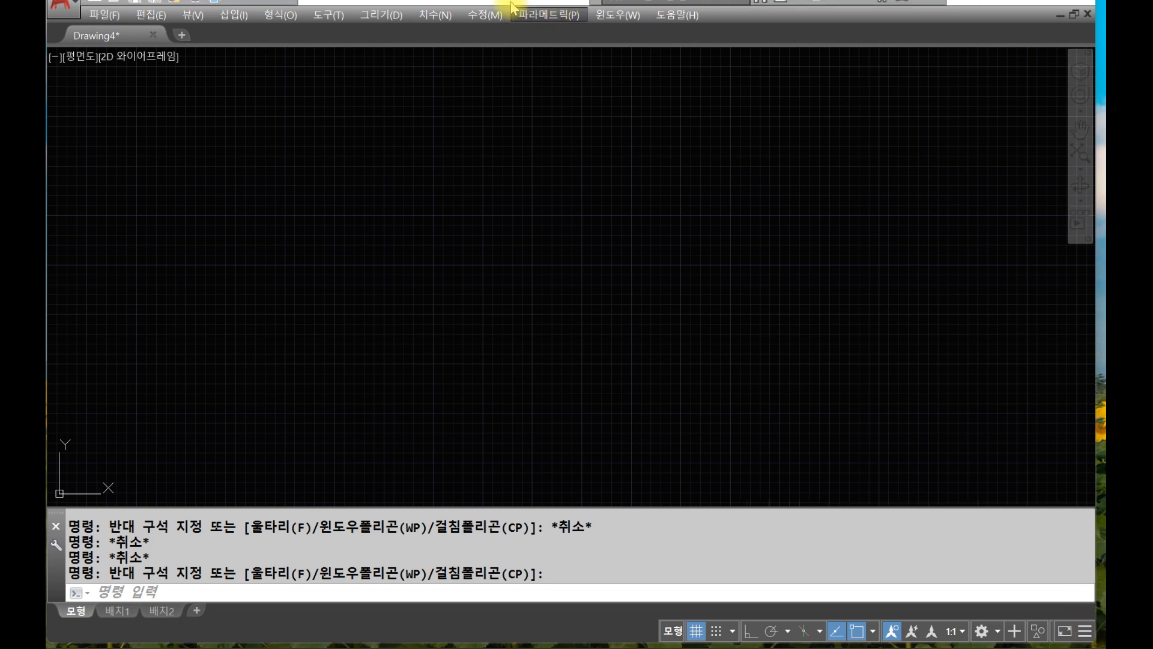
# Add the coordinate display and selection cycling (선택 순환) to the status bar, shifting the window aside for access and maximizing it again.
pyautogui.moveTo(457, 6); pyautogui.dragTo(340, 5)
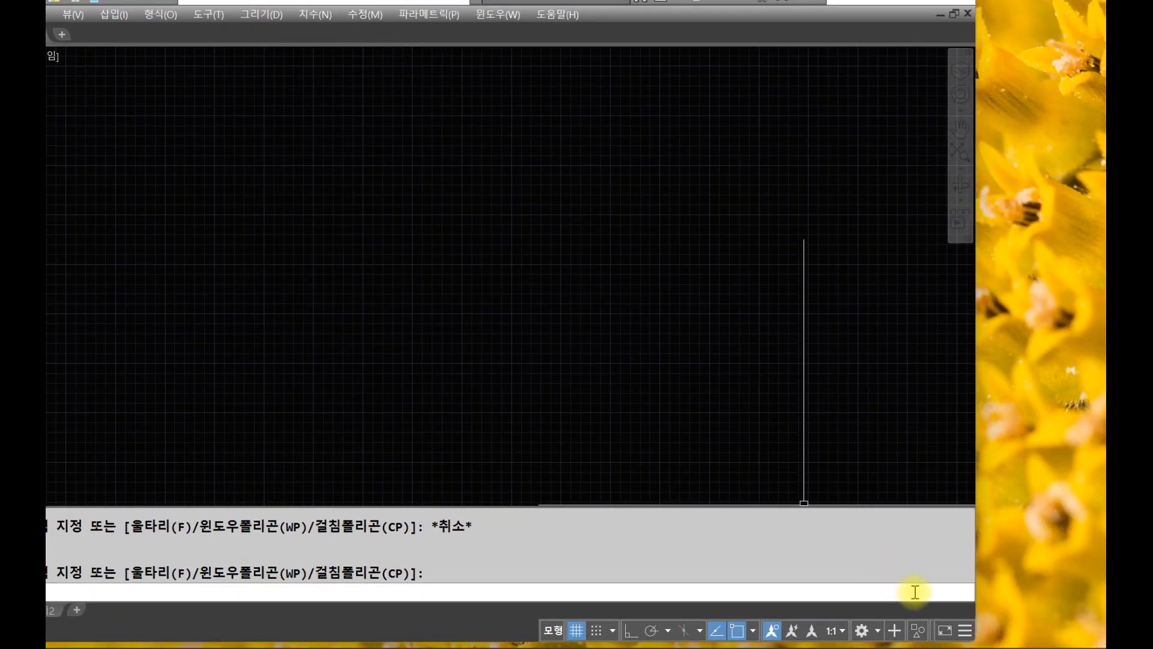
pyautogui.click(963, 633)
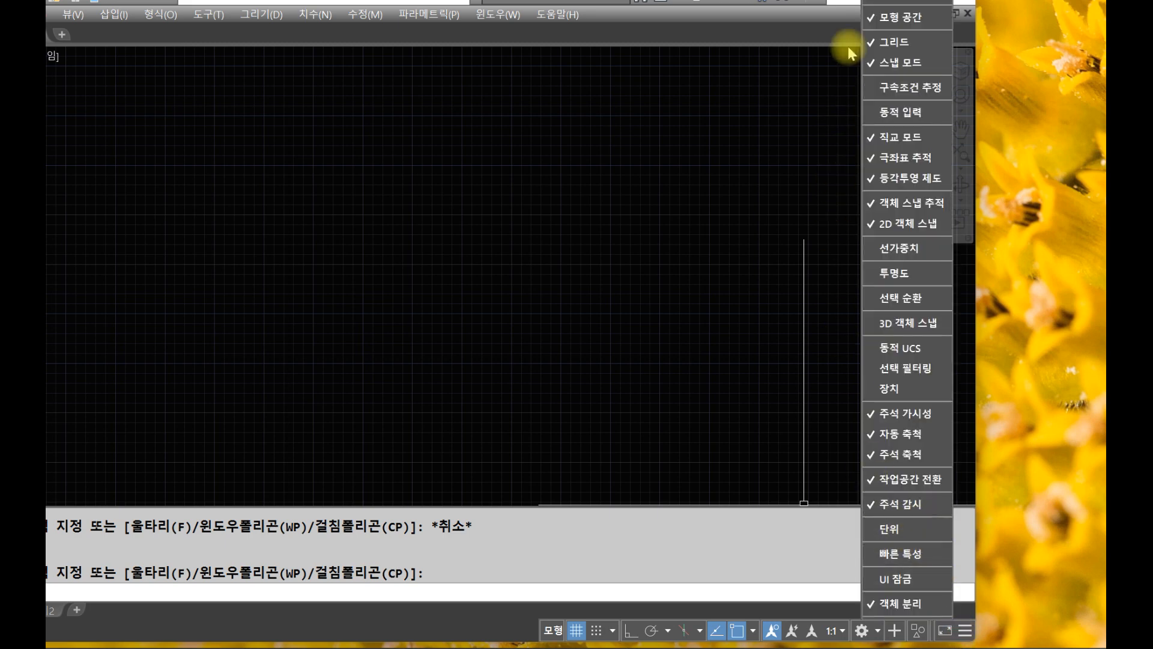
pyautogui.click(901, 7)
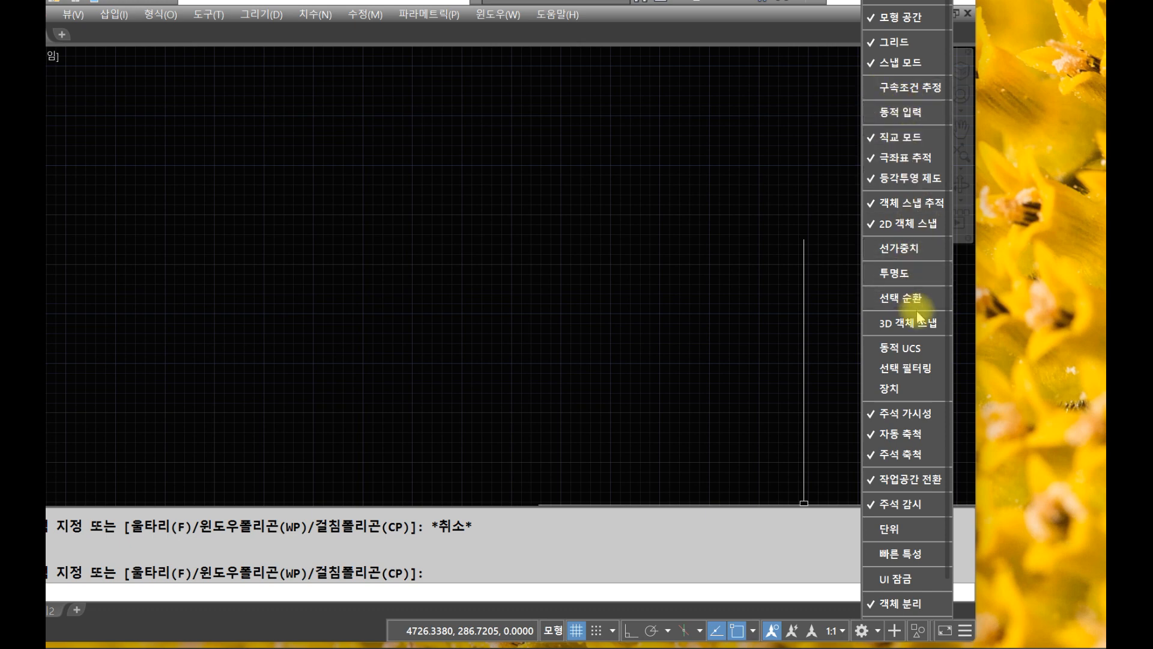
pyautogui.click(902, 300)
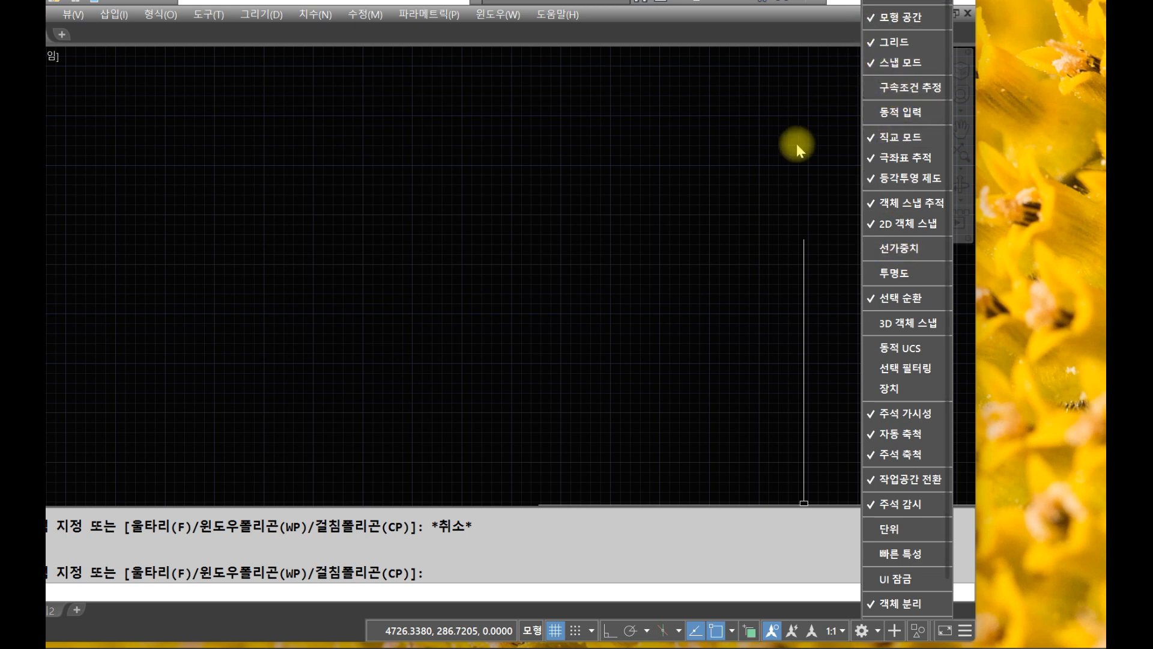
pyautogui.click(702, 237)
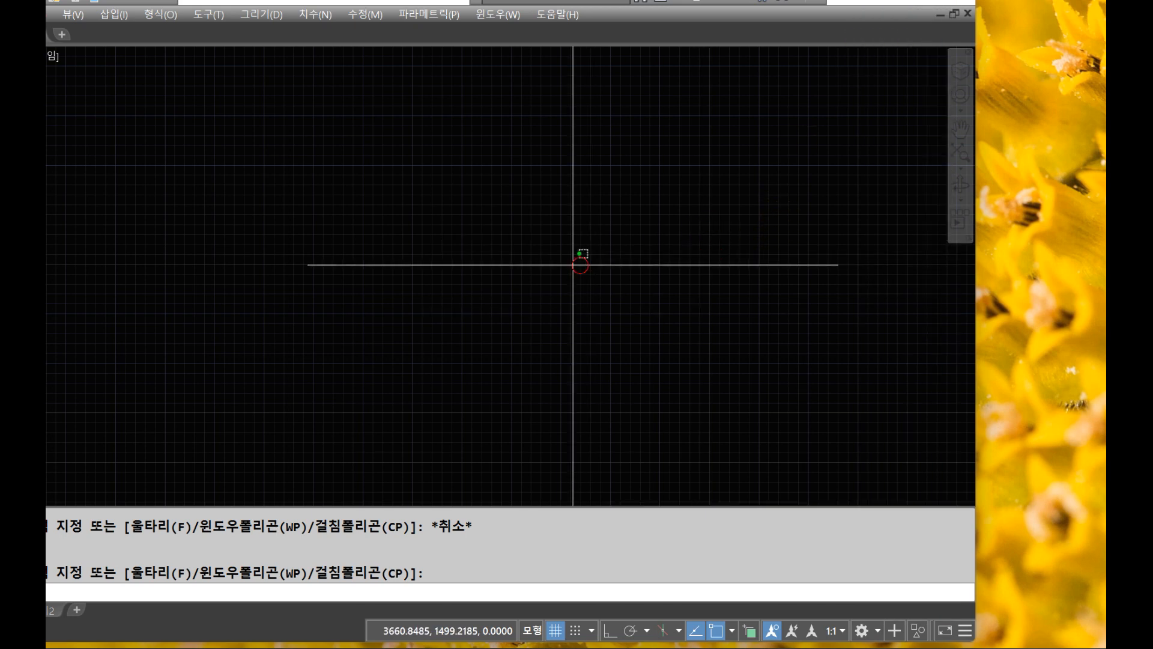
pyautogui.click(580, 265)
pyautogui.click(427, 165)
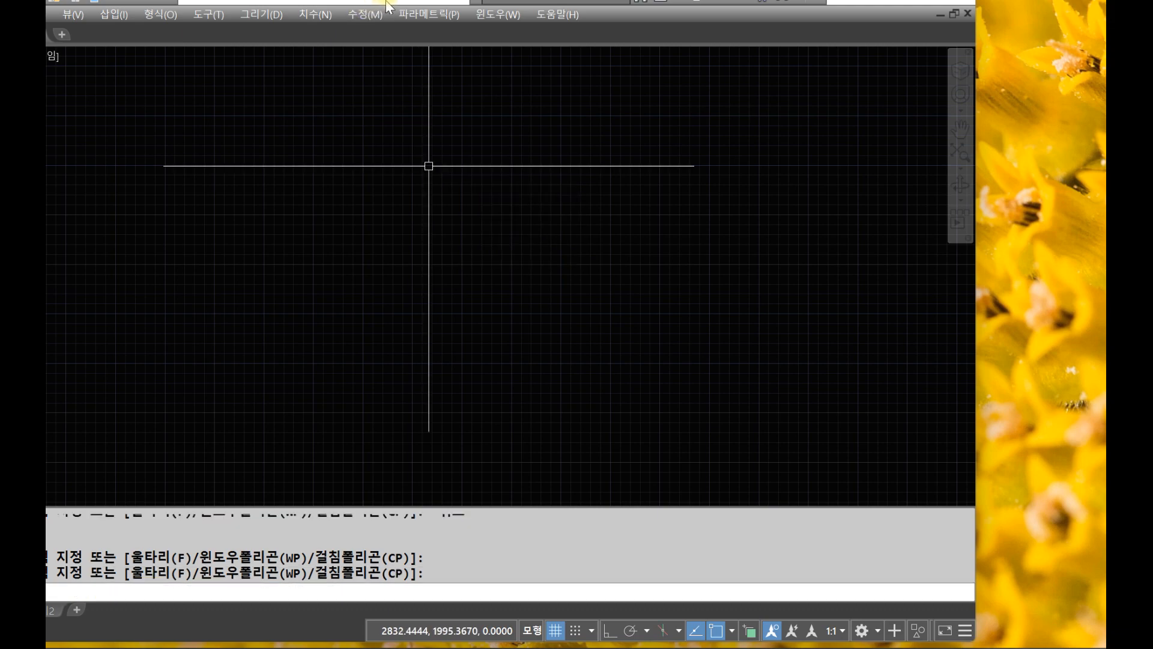
pyautogui.doubleClick(387, 3)
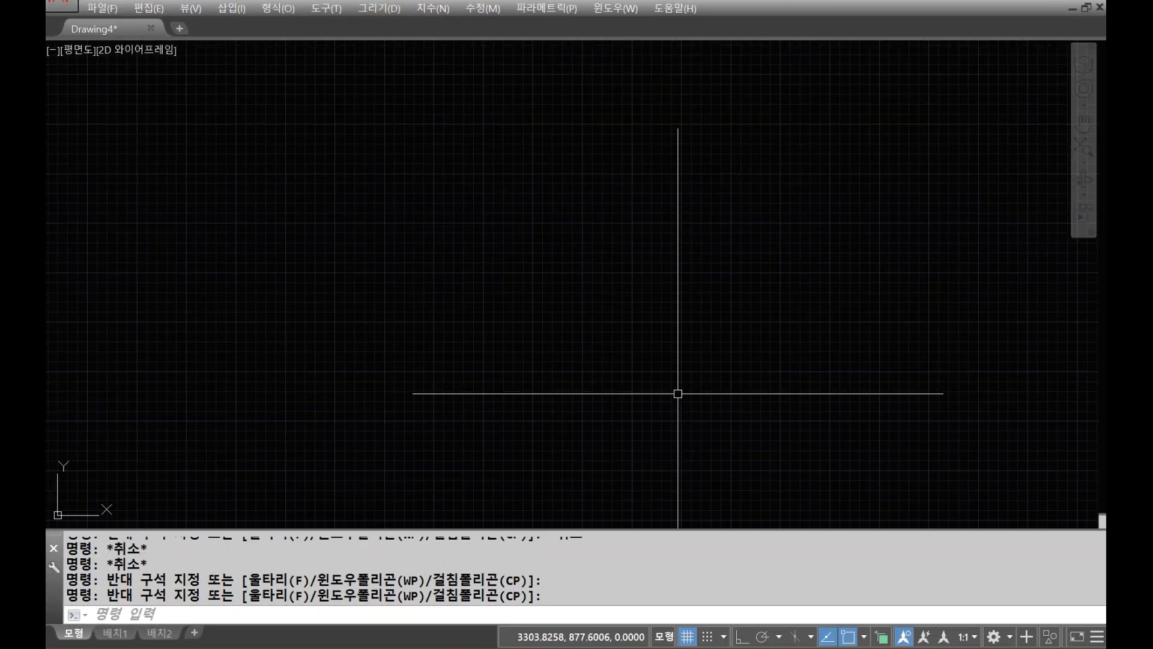
# Switch selection cycling (선택 순환) on and back off, and test a selection window in the empty drawing.
pyautogui.click(828, 638)
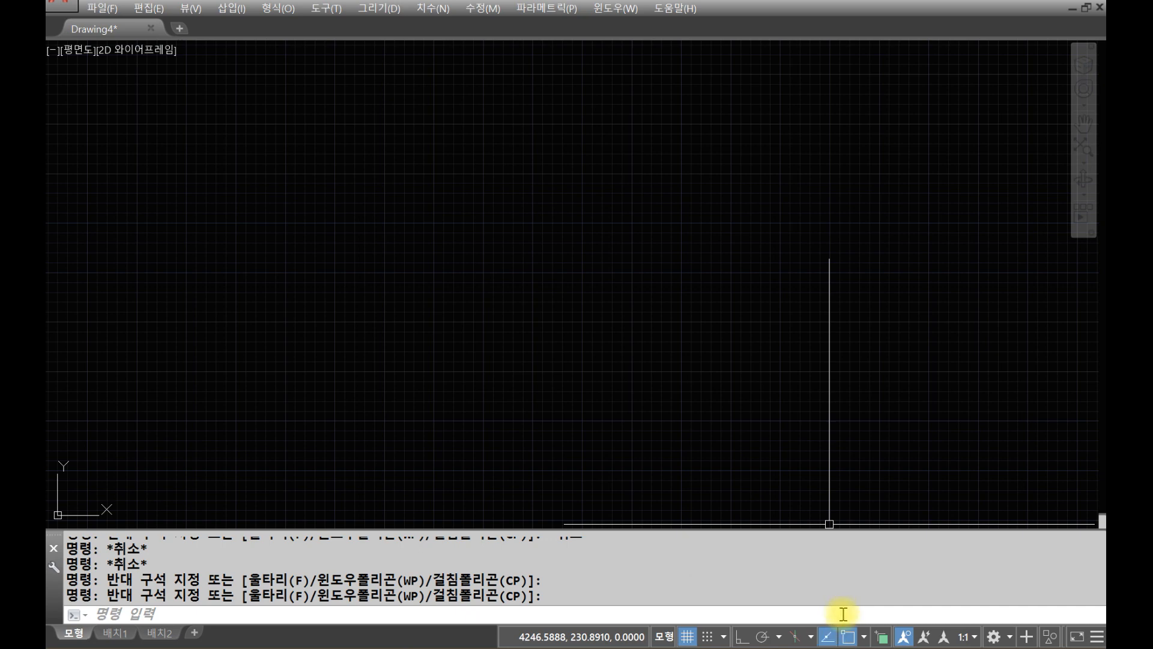
pyautogui.click(882, 638)
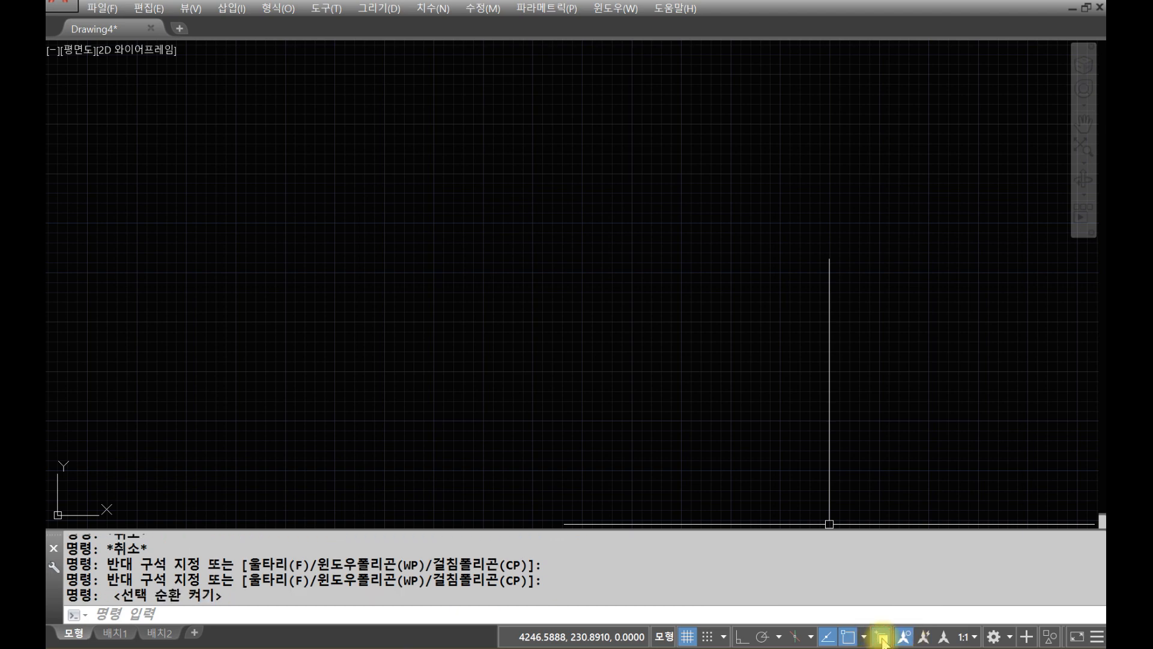
pyautogui.click(882, 637)
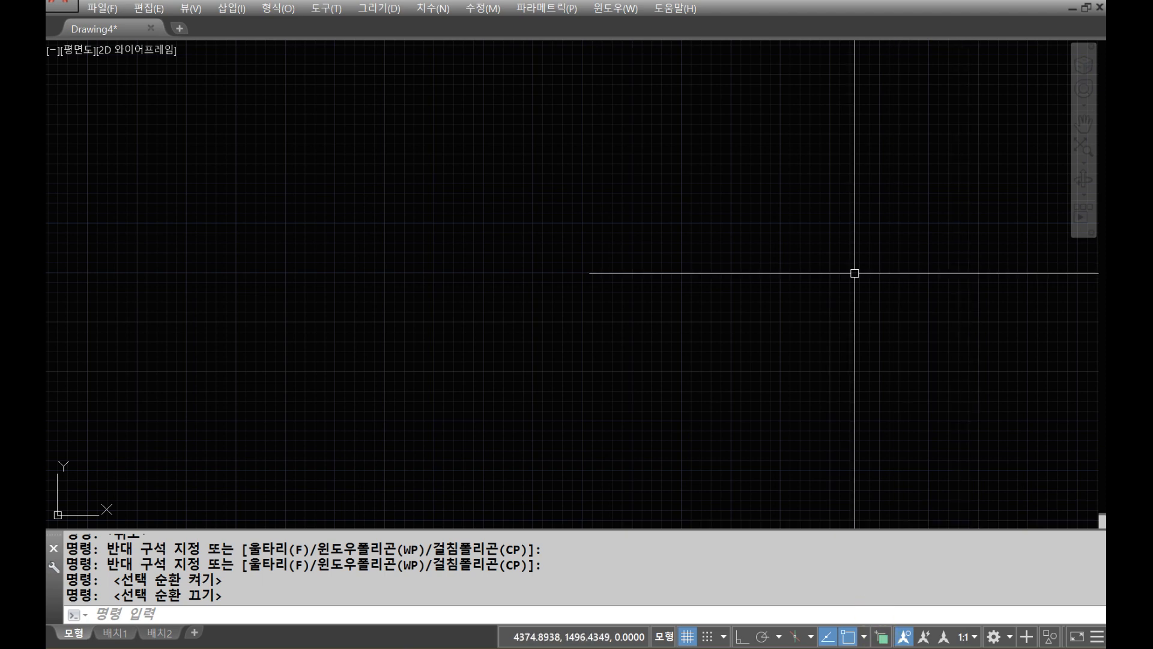
pyautogui.click(533, 187)
pyautogui.click(425, 334)
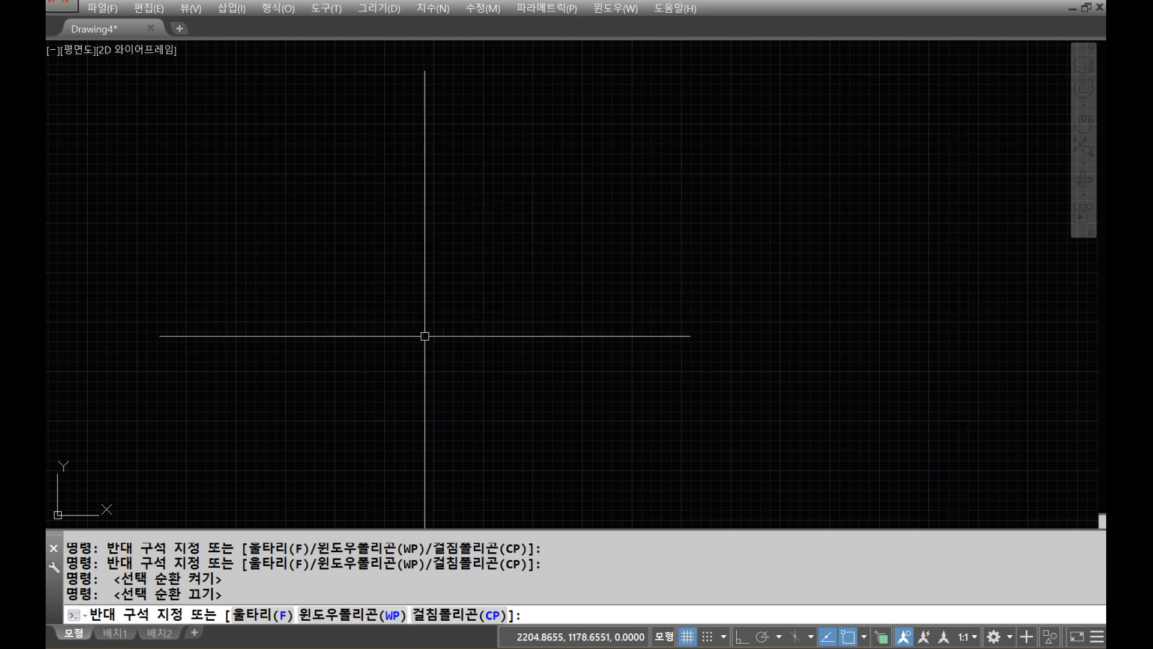
pyautogui.press('Escape')
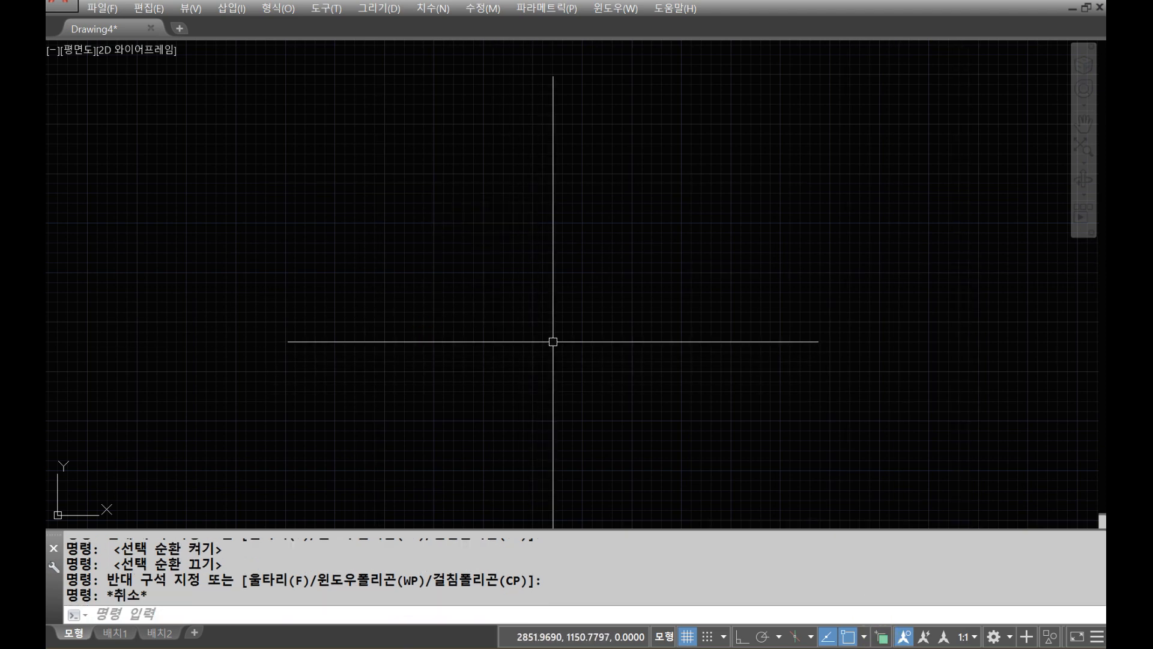
# Turn off the grid display (그리드) in the drawing area.
pyautogui.press('F7')
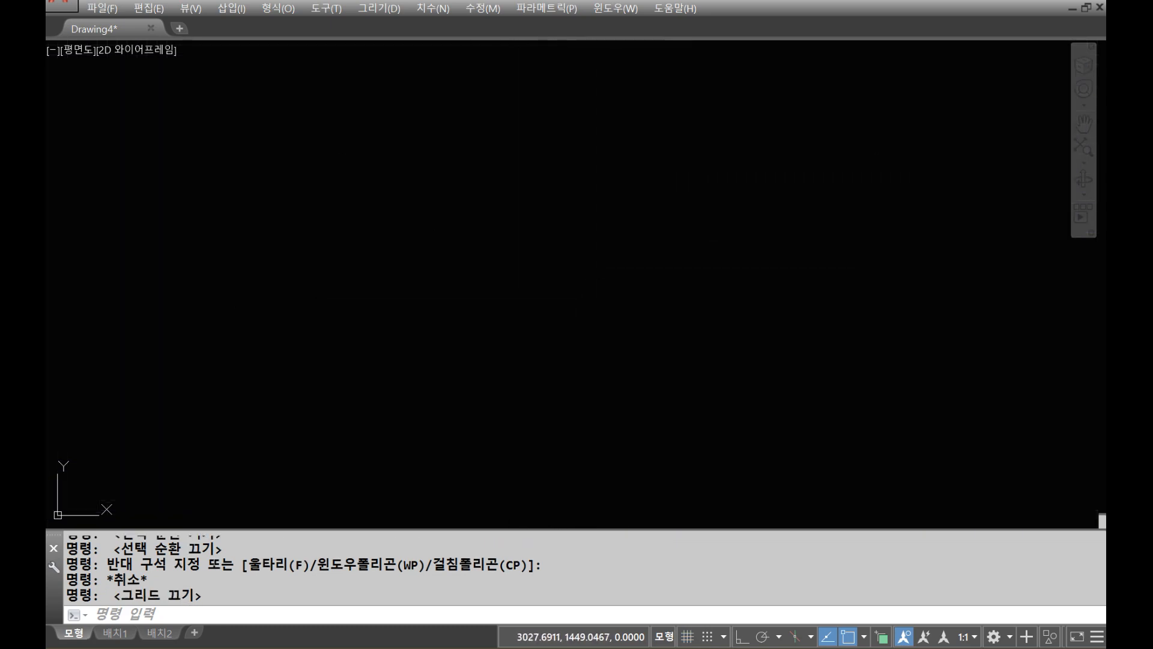
pyautogui.press('Escape')
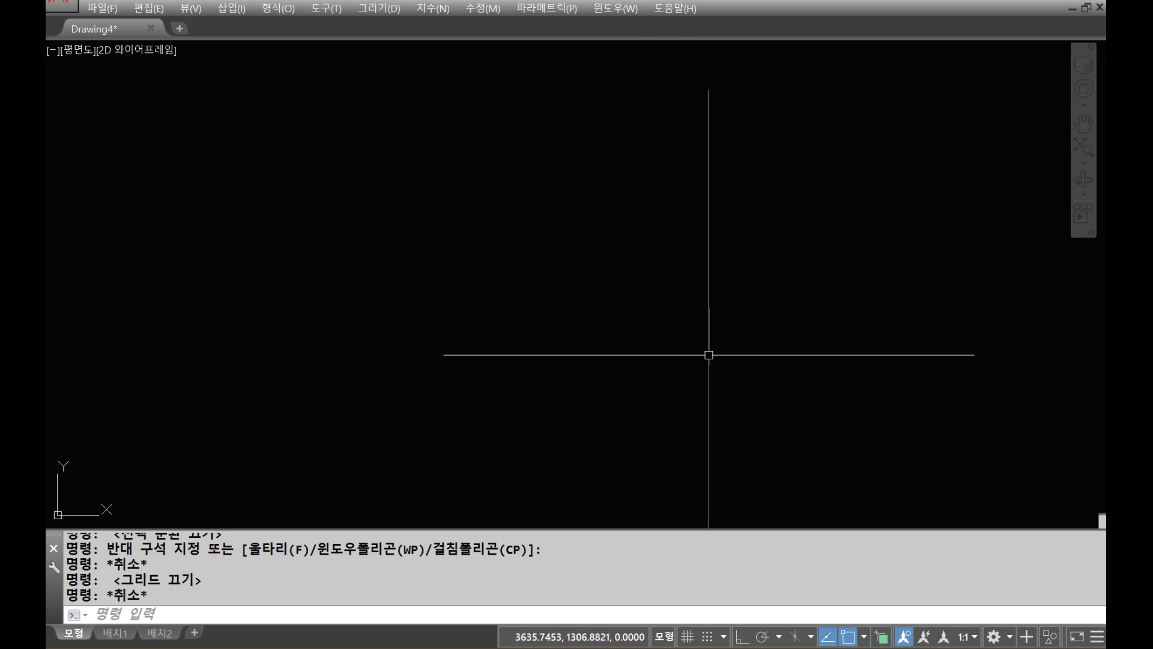
pyautogui.press('Escape')
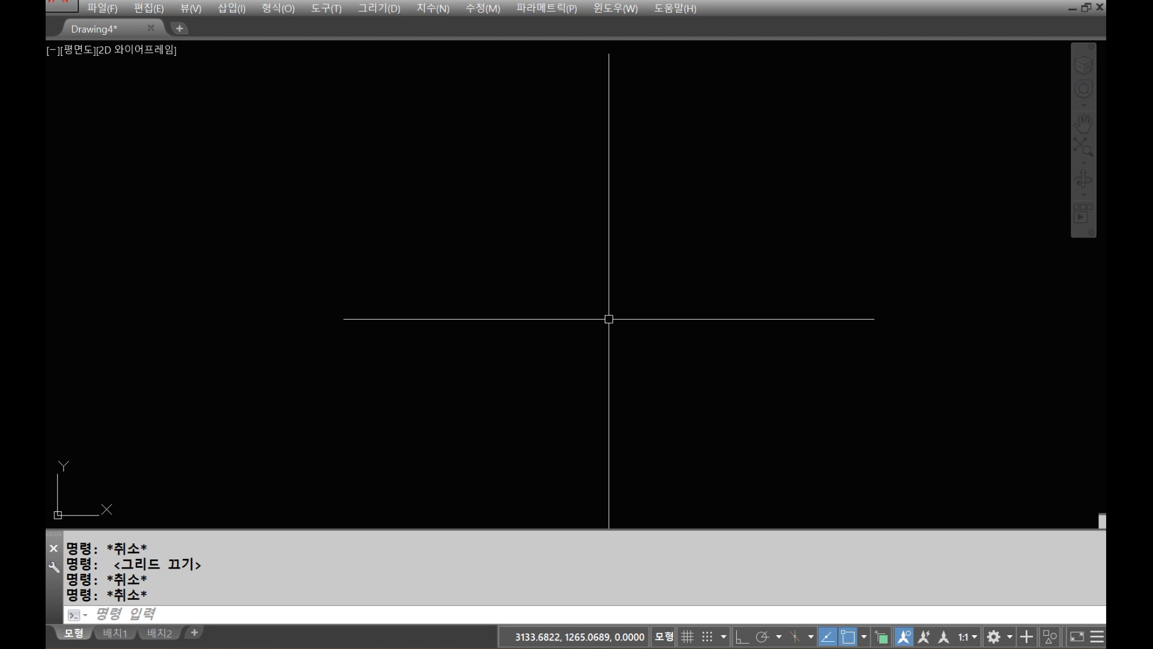
pyautogui.press('space')
pyautogui.press('Escape')
pyautogui.press('Escape')
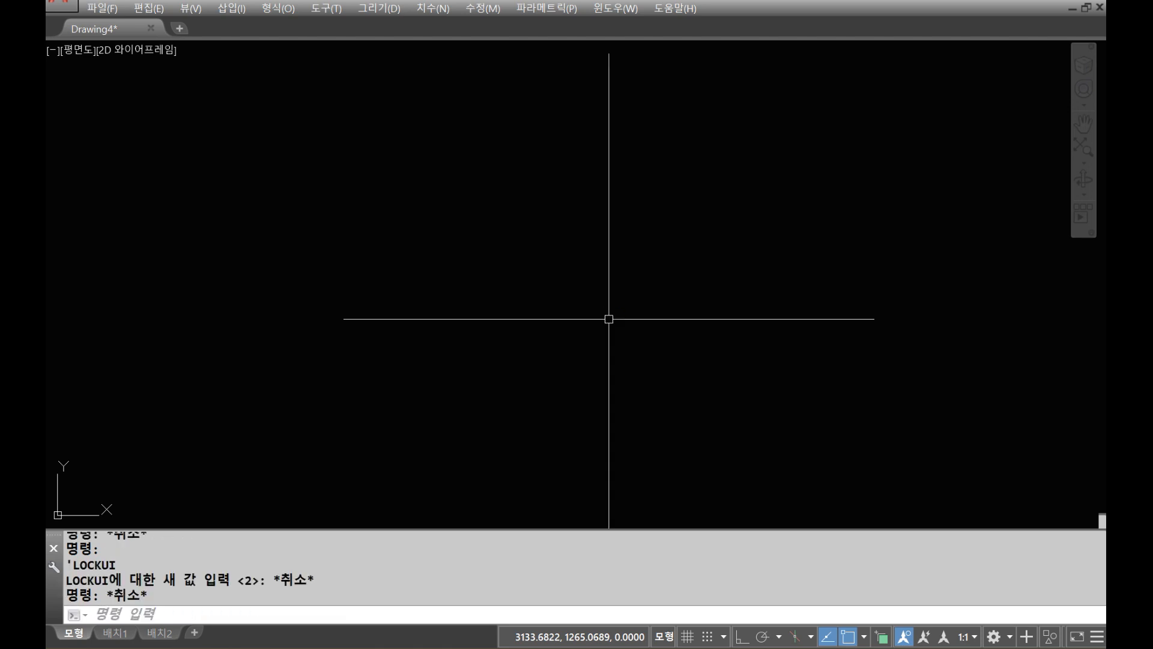
pyautogui.press('Escape')
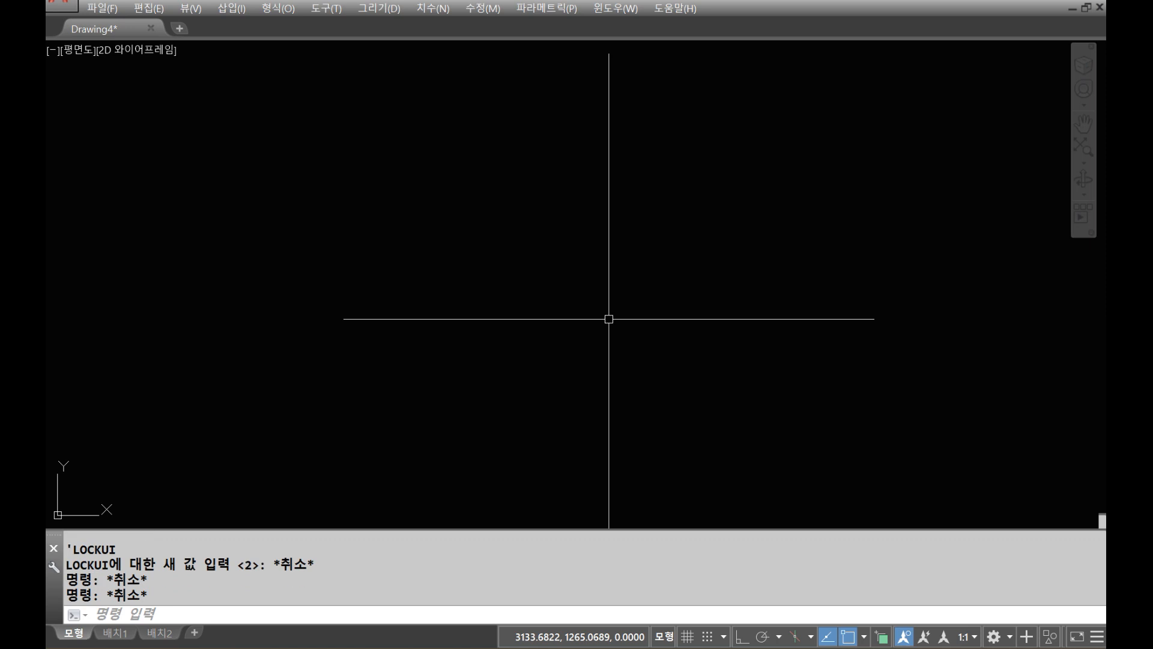
# In the drafting settings (제도 설정), set the dynamic pointer input format to absolute coordinates (절대 좌표).
pyautogui.keyDown('shift'); pyautogui.rightClick(609, 319); pyautogui.keyUp('shift')
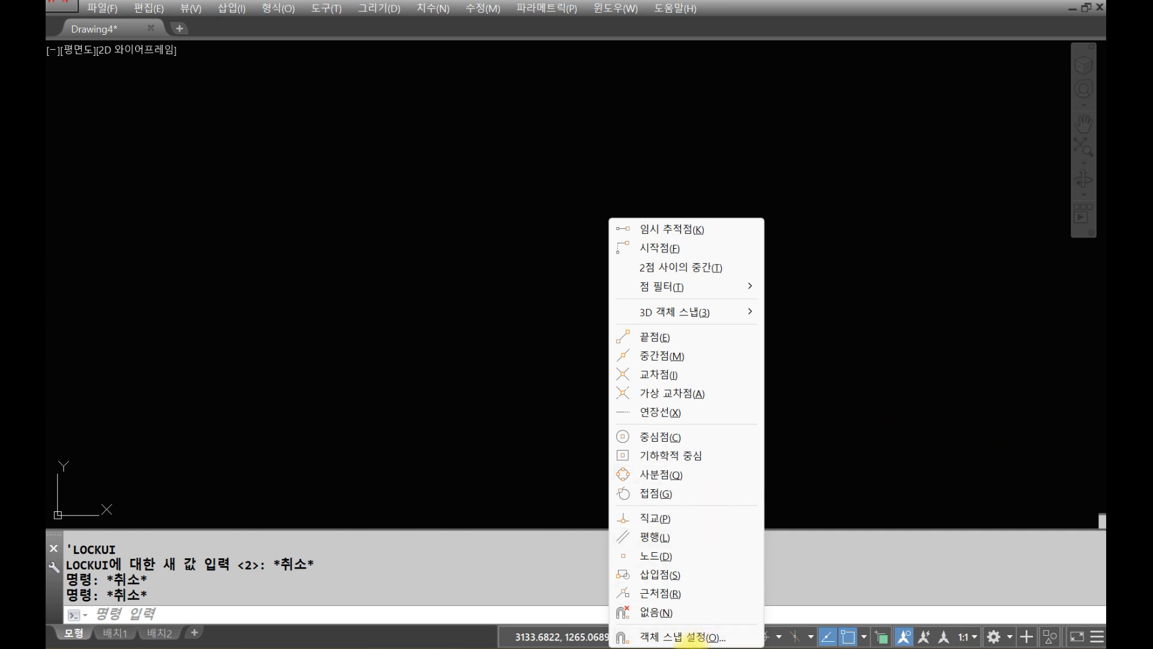
pyautogui.click(696, 636)
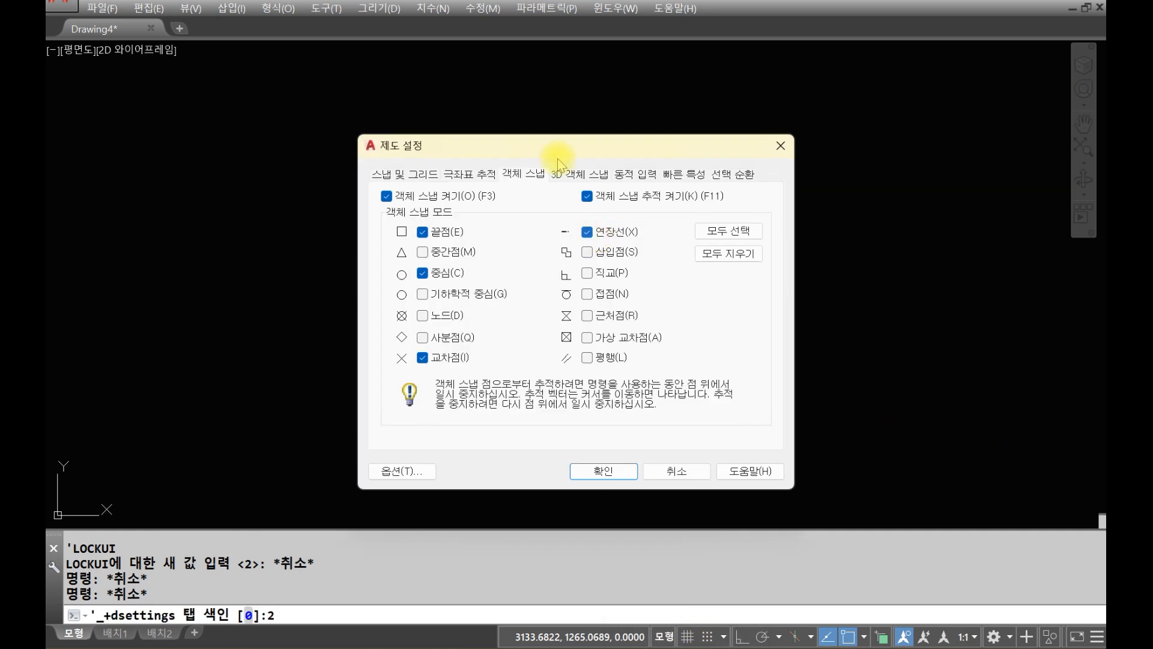
pyautogui.moveTo(561, 143); pyautogui.dragTo(596, 97)
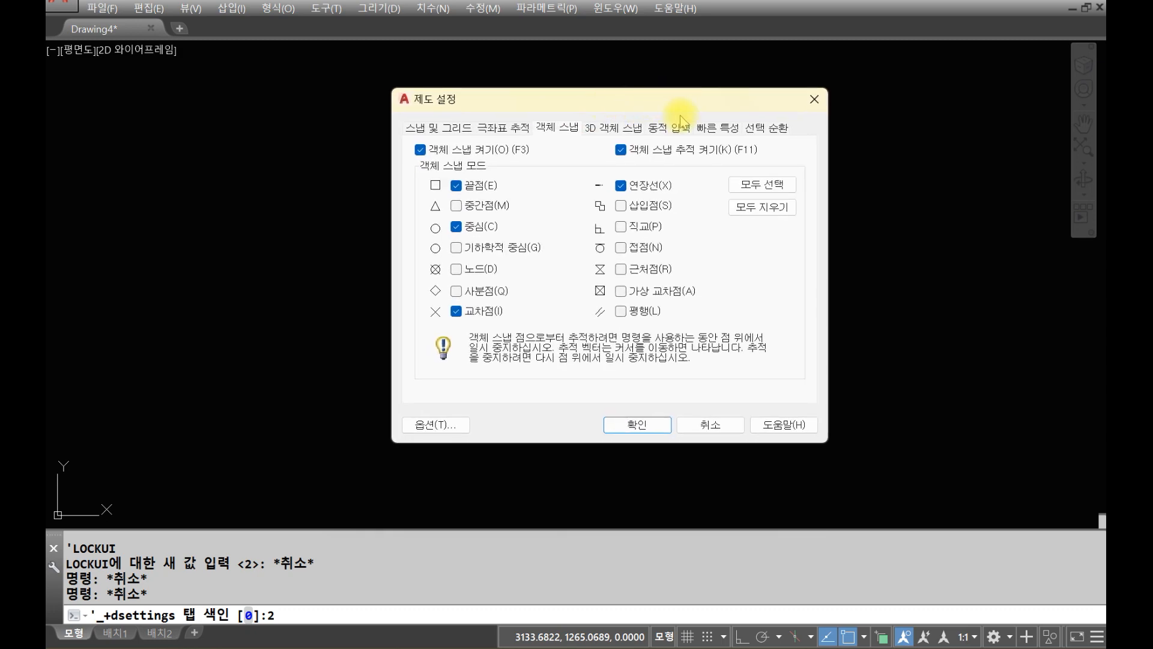
pyautogui.click(679, 125)
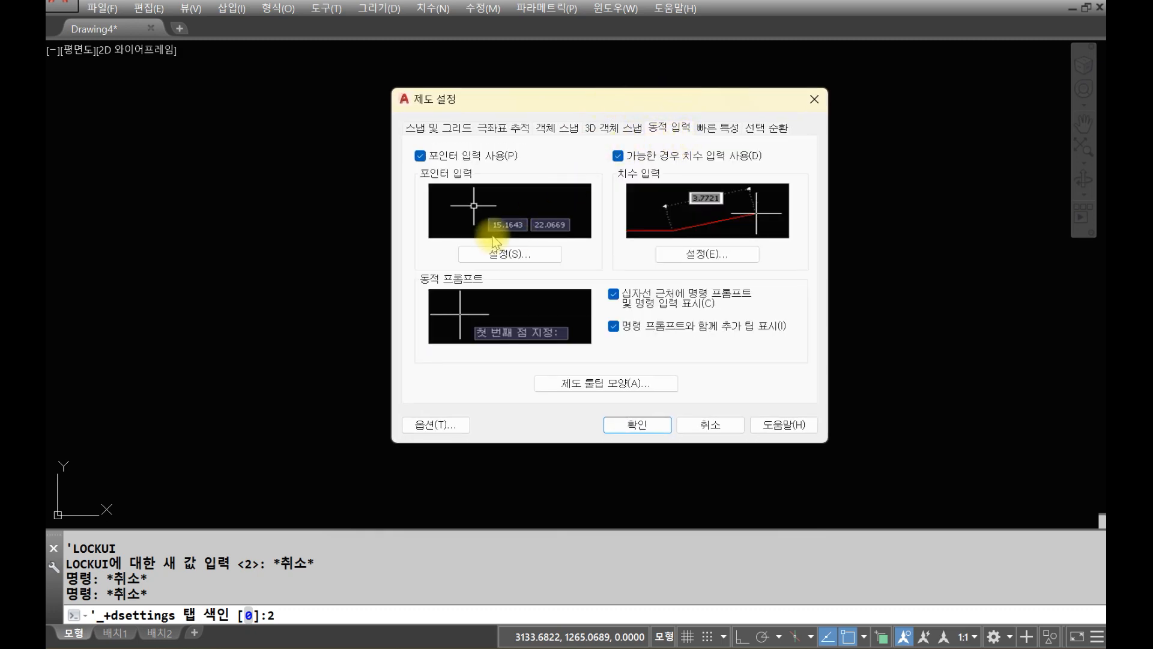
pyautogui.click(526, 254)
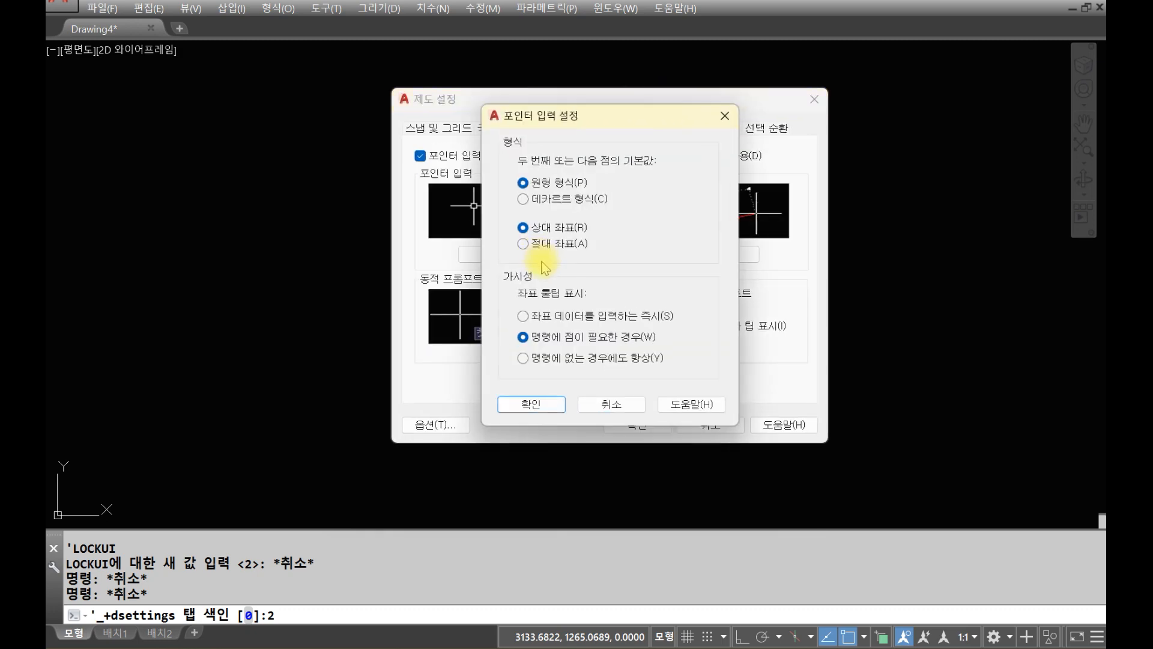
pyautogui.click(537, 246)
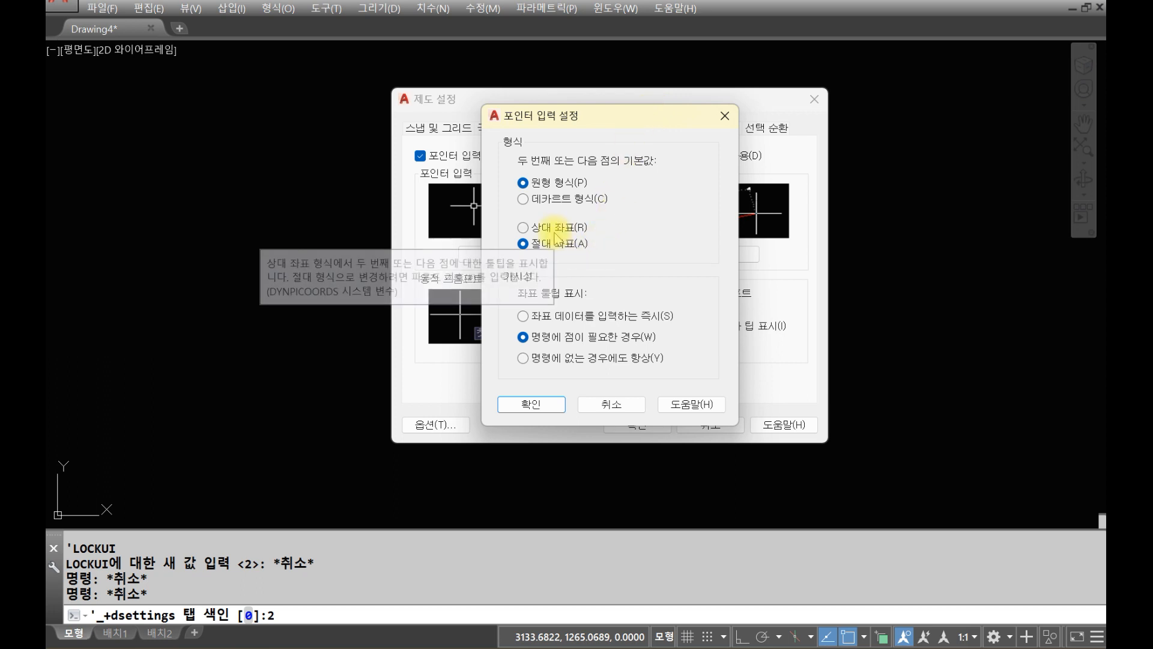
pyautogui.click(548, 407)
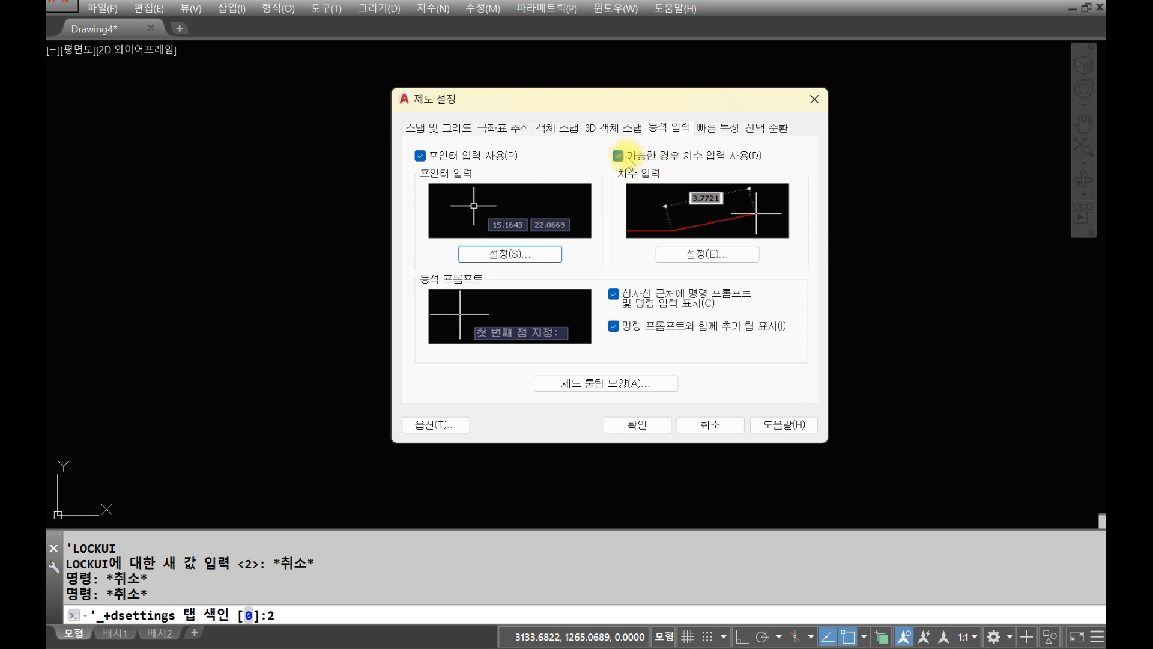
# Review the selection cycling, object snap, polar tracking, snap and grid, 3D object snap and dynamic input settings, and apply the drafting settings.
pyautogui.click(719, 128)
pyautogui.click(765, 127)
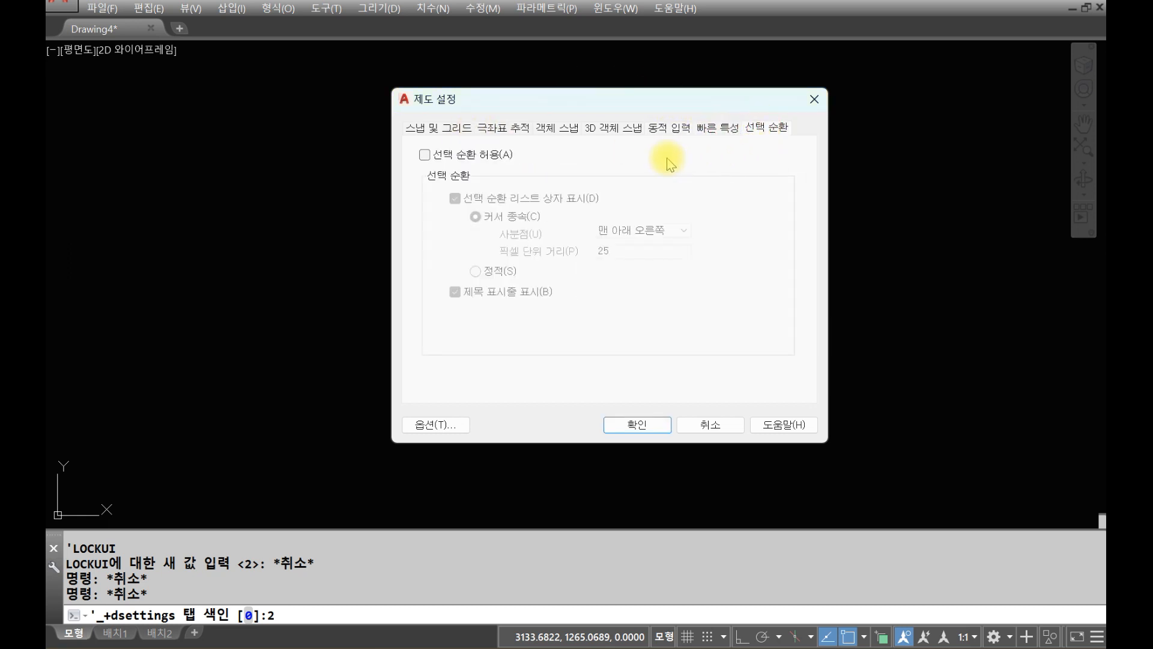
pyautogui.click(571, 128)
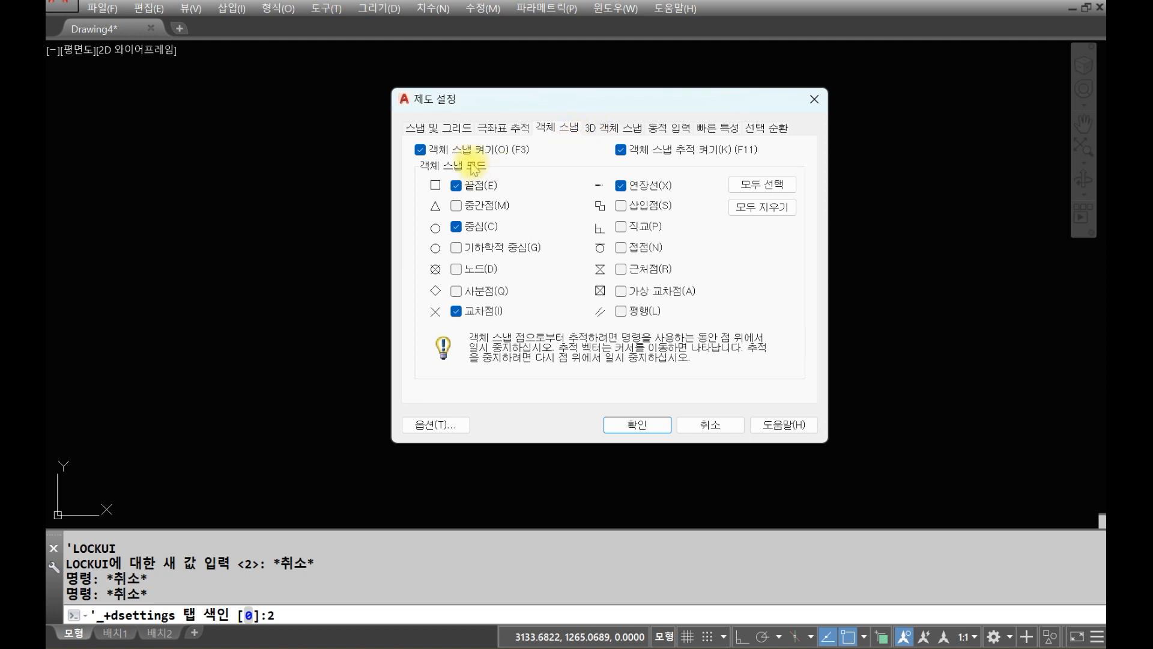
pyautogui.click(503, 125)
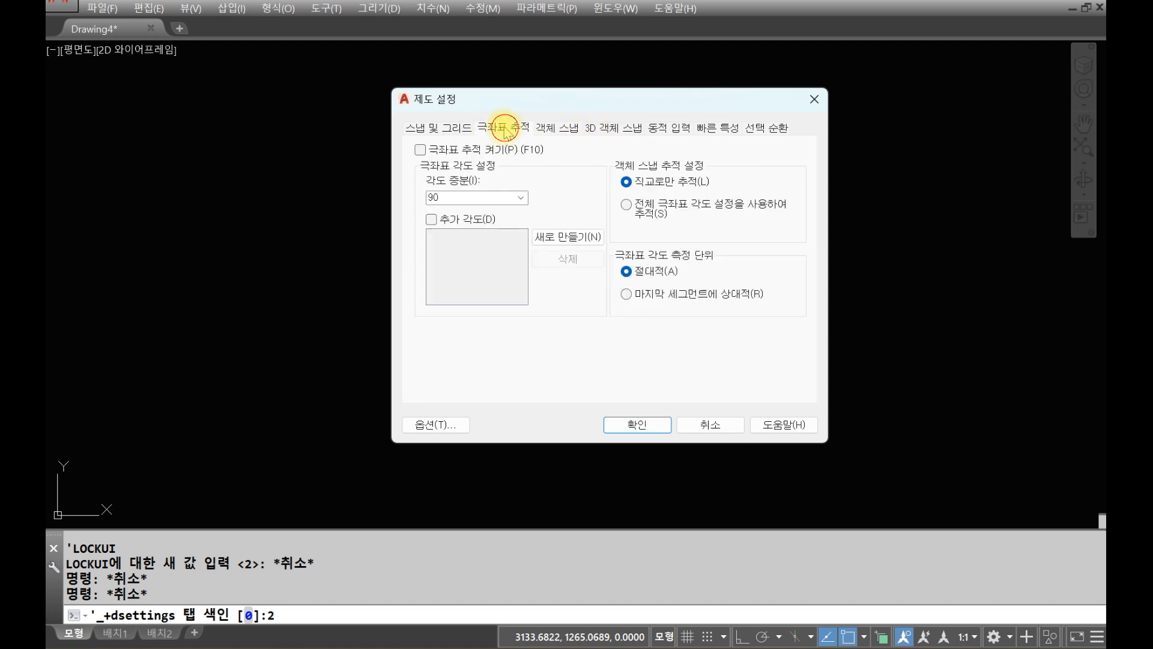
pyautogui.click(457, 128)
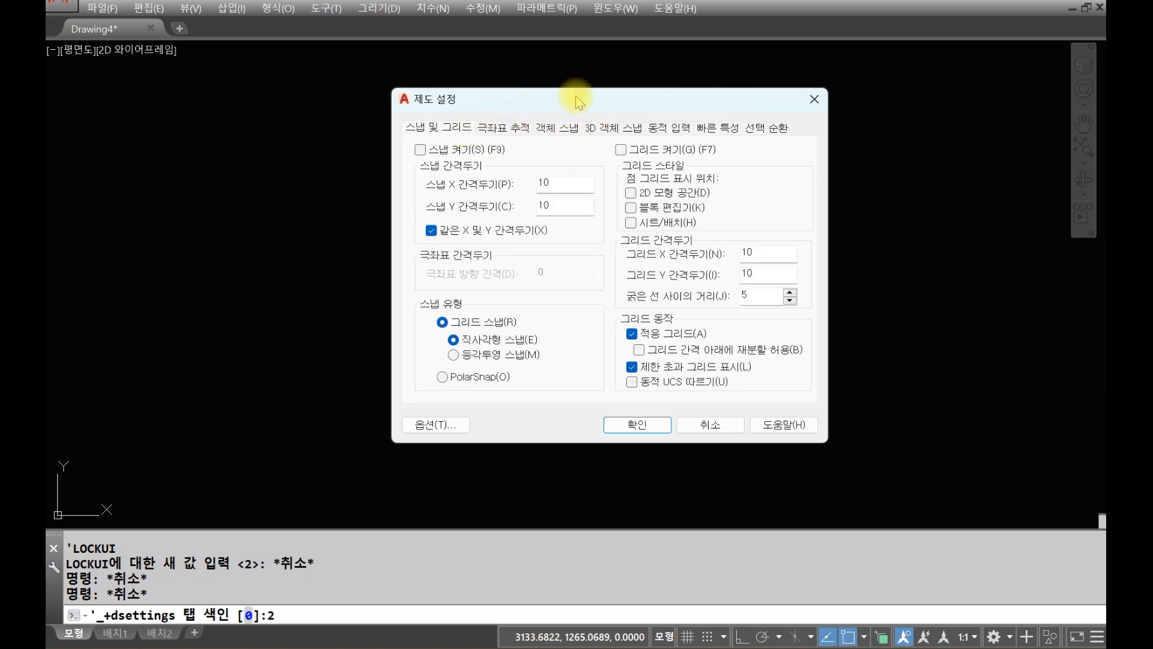
pyautogui.click(613, 127)
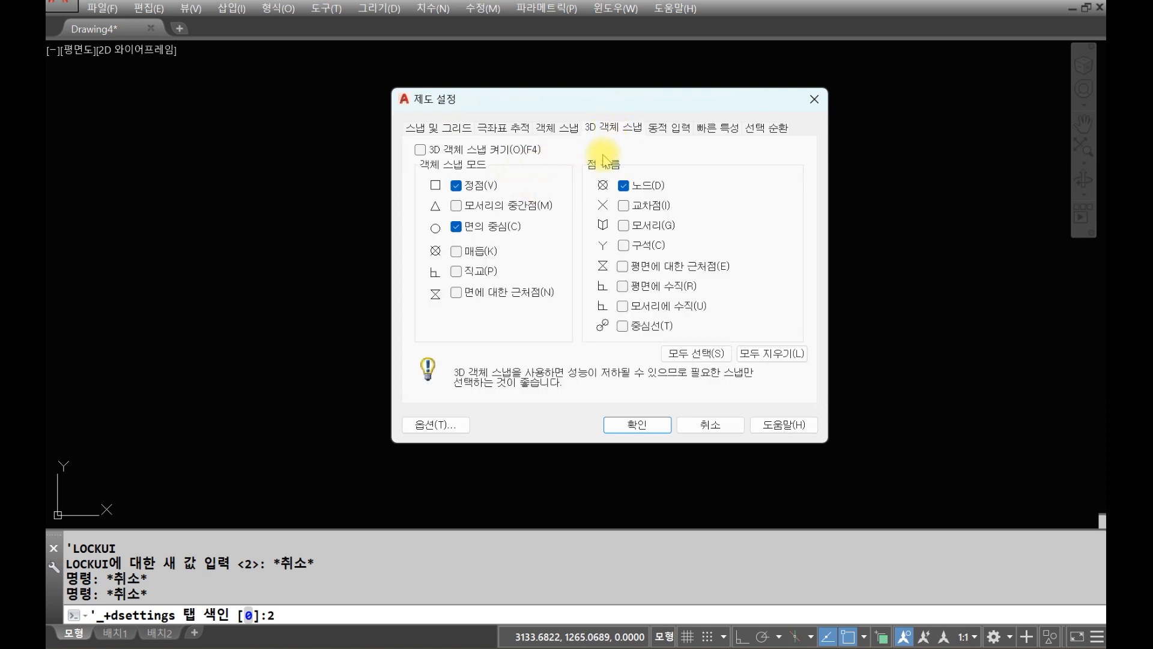
pyautogui.click(660, 128)
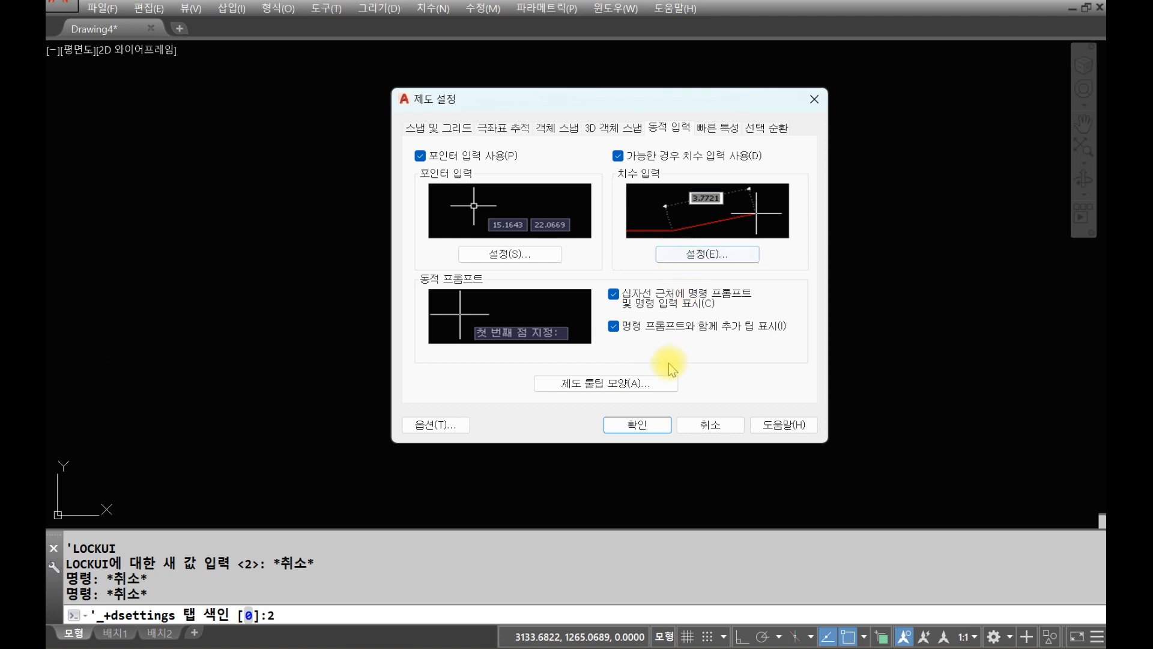
pyautogui.click(652, 419)
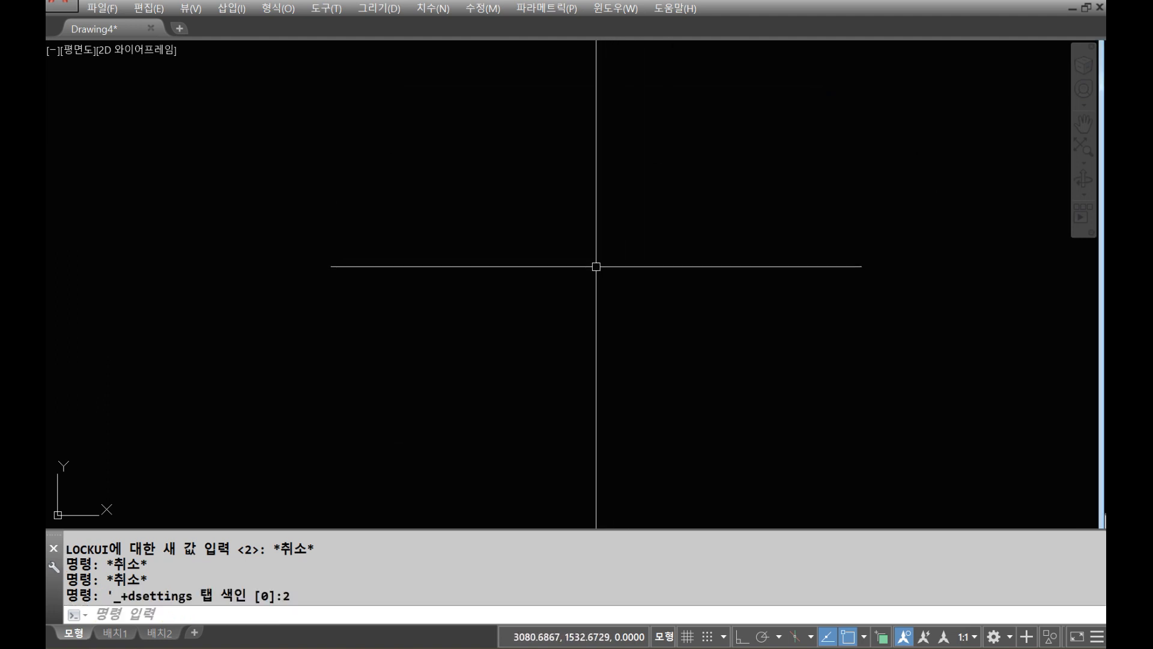
pyautogui.press('Escape')
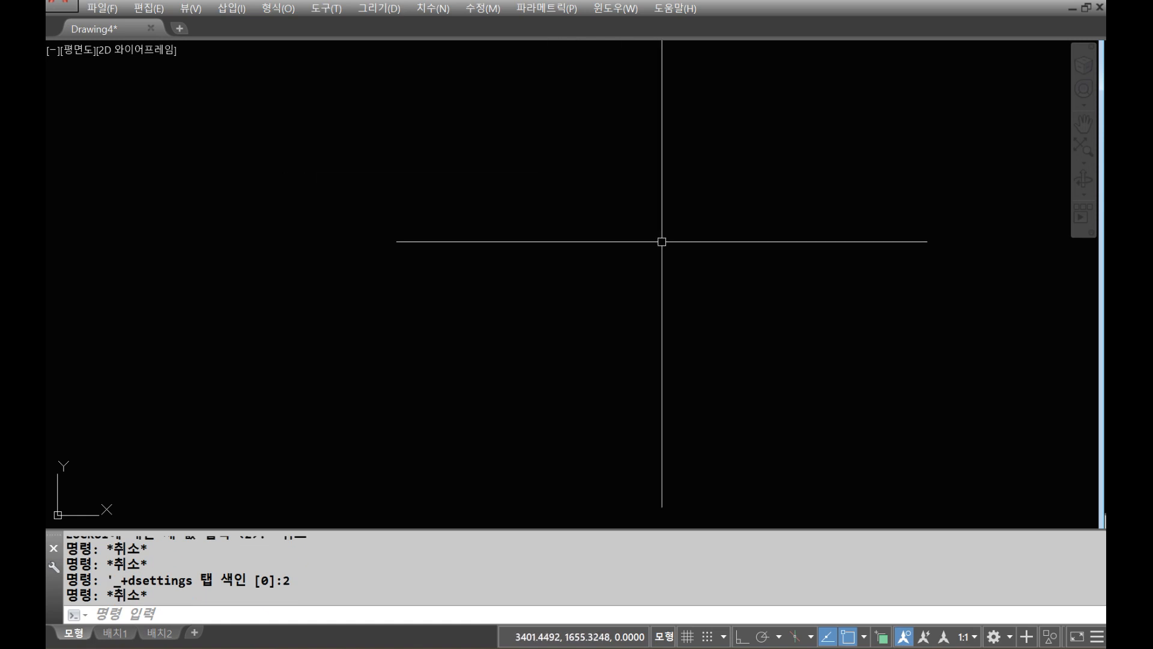